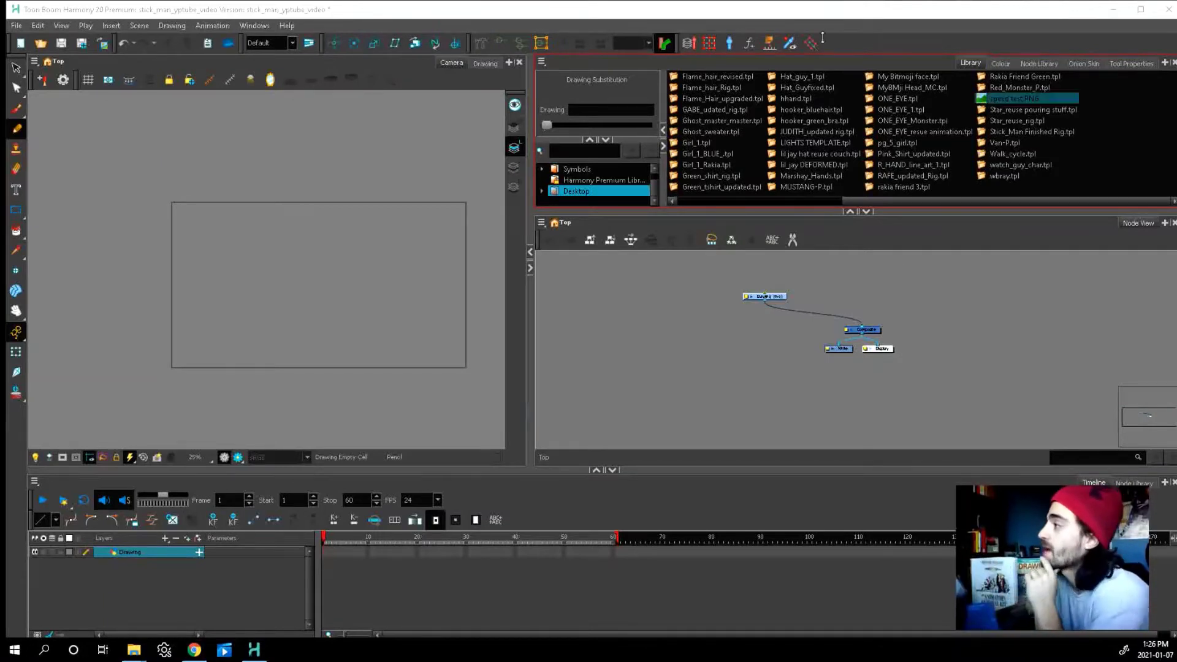
- Import the Stick_Man Finished Rig.tpl template from the Desktop library folder into the camera frame
{"action": "scroll", "coordinate": [360, 310], "scroll_direction": "down", "scroll_amount": 3}
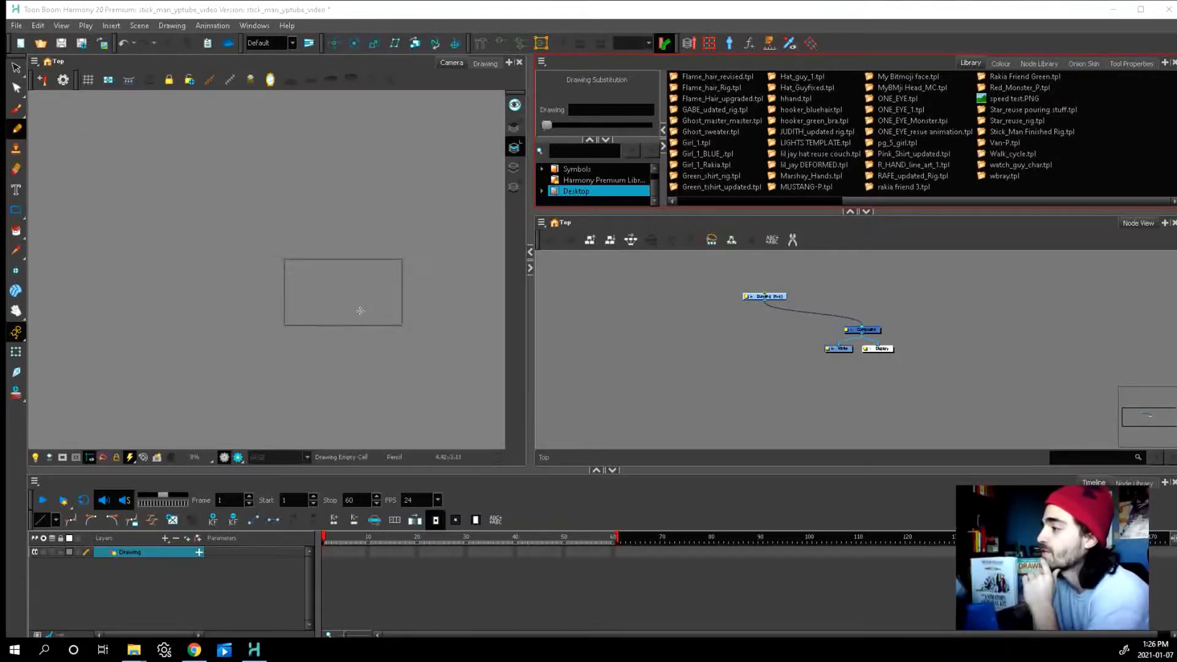
{"action": "scroll", "coordinate": [360, 311], "scroll_direction": "up", "scroll_amount": 3}
{"action": "scroll", "coordinate": [402, 244], "scroll_direction": "down", "scroll_amount": 1}
{"action": "scroll", "coordinate": [402, 244], "scroll_direction": "up", "scroll_amount": 1}
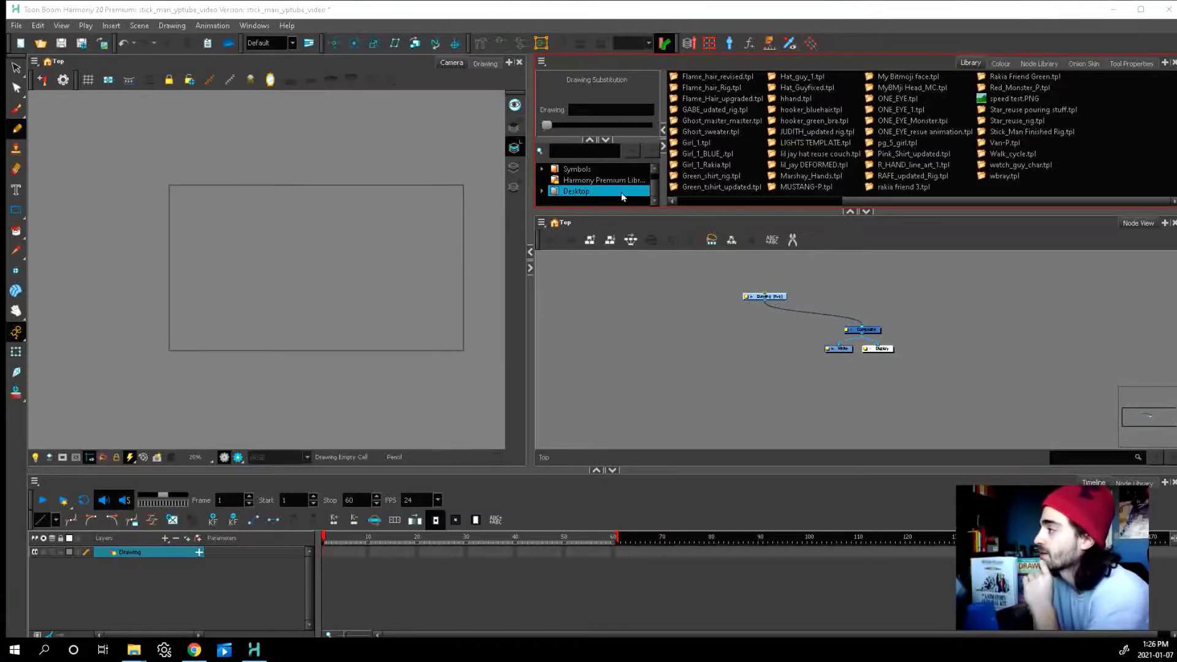
{"action": "double_click", "coordinate": [589, 193]}
{"action": "double_click", "coordinate": [554, 193]}
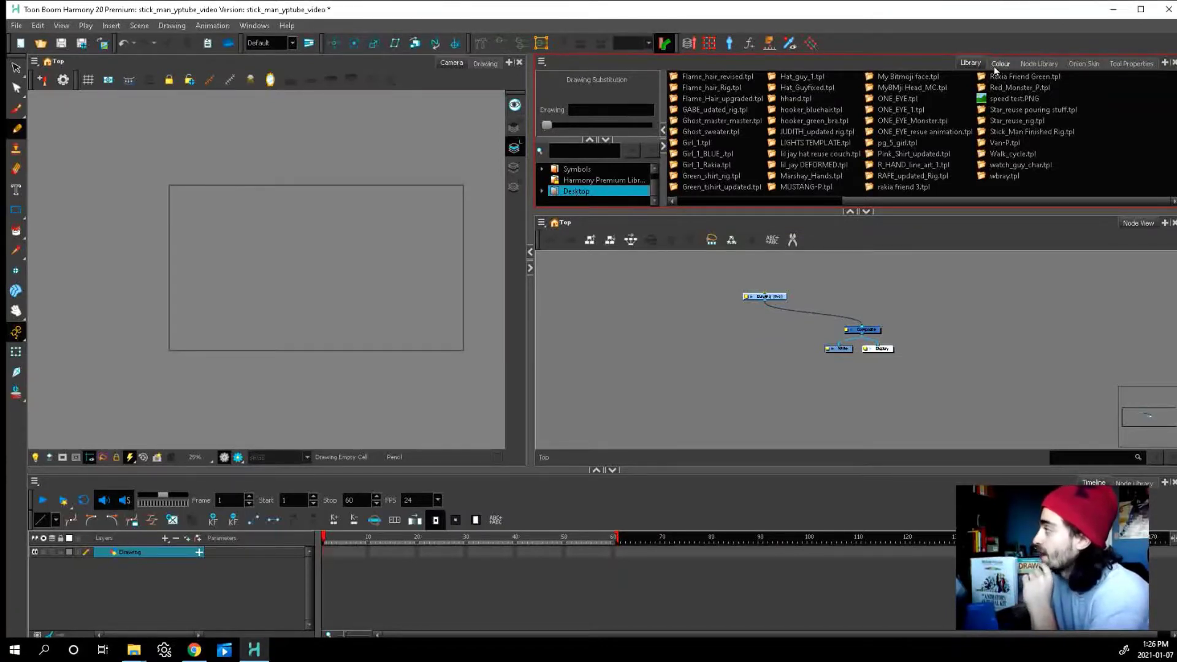
{"action": "left_click", "coordinate": [1017, 143]}
{"action": "left_click", "coordinate": [1015, 133]}
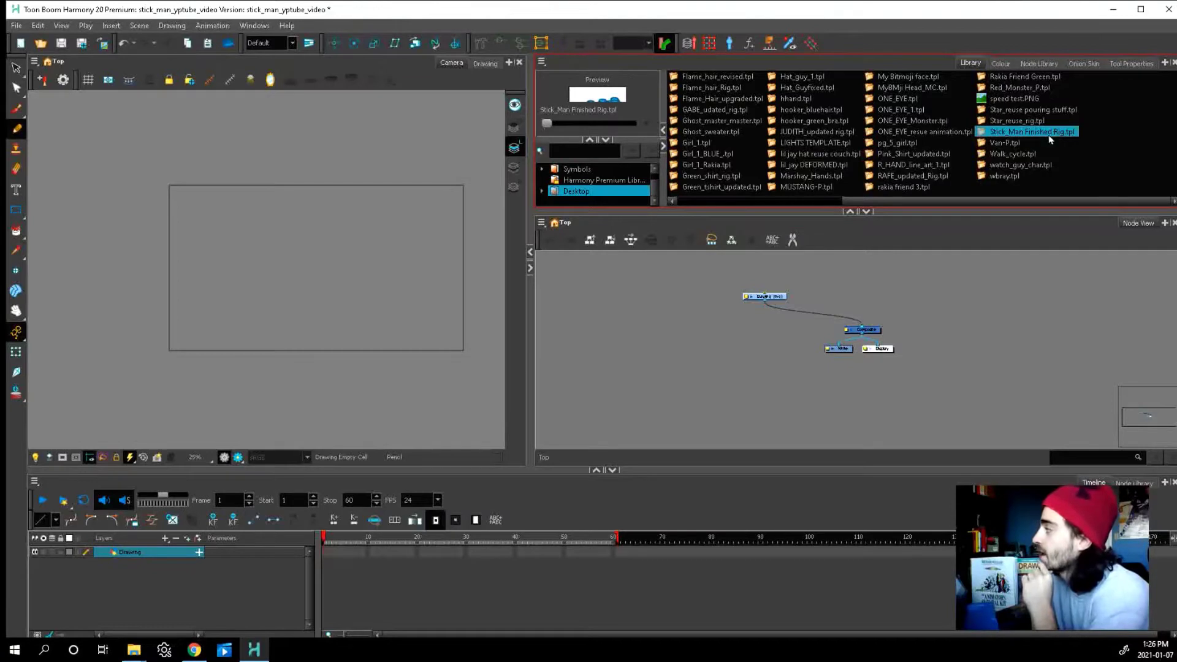
{"action": "left_click_drag", "start_coordinate": [1049, 139], "coordinate": [263, 283]}
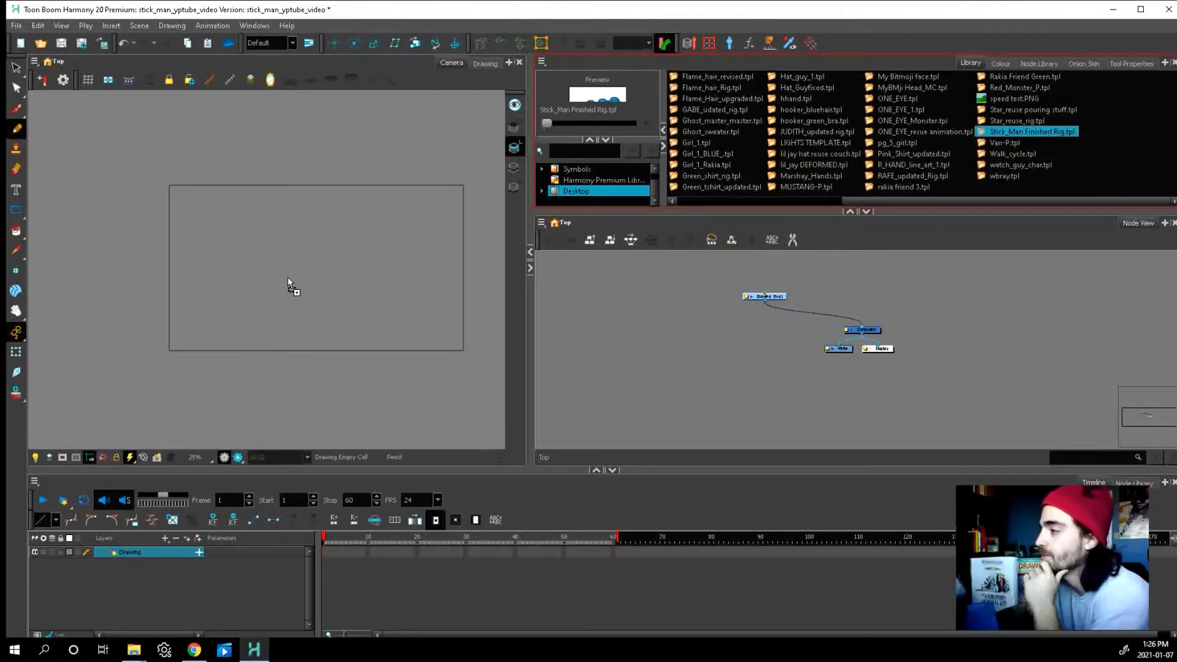
{"action": "left_click_drag", "start_coordinate": [287, 279], "coordinate": [287, 278]}
- Arrange the node network with the Stick_Man rig nodes above the Composite and the Drawing node beside the Stick_Man group
{"action": "left_click", "coordinate": [880, 307]}
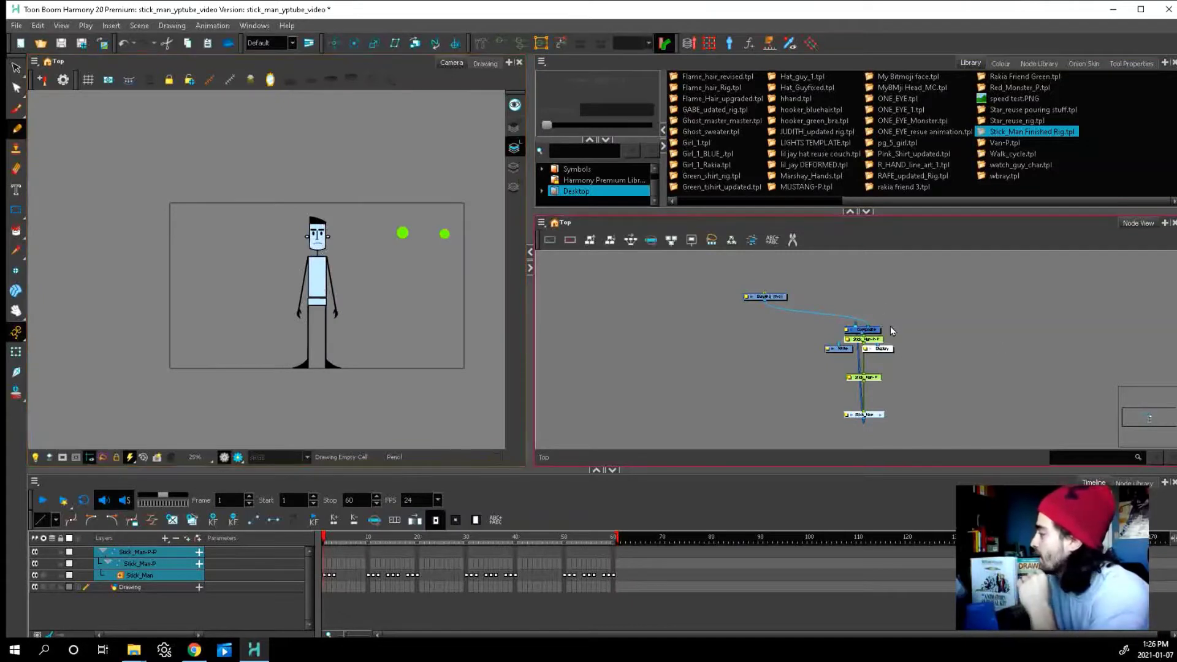
{"action": "scroll", "coordinate": [890, 331], "scroll_direction": "up", "scroll_amount": 3}
{"action": "scroll", "coordinate": [870, 349], "scroll_direction": "down", "scroll_amount": 1}
{"action": "left_click_drag", "start_coordinate": [869, 349], "coordinate": [856, 277]}
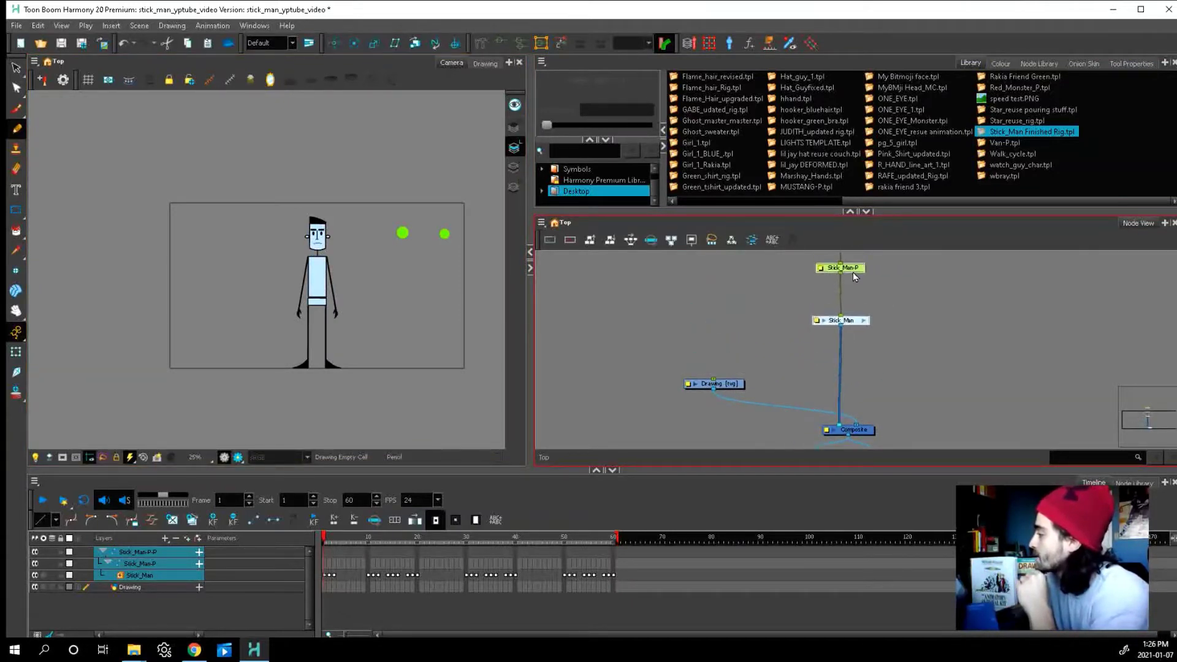
{"action": "left_click", "coordinate": [763, 331]}
{"action": "left_click_drag", "start_coordinate": [730, 386], "coordinate": [967, 332]}
{"action": "left_click", "coordinate": [977, 367]}
{"action": "scroll", "coordinate": [798, 376], "scroll_direction": "down", "scroll_amount": 1}
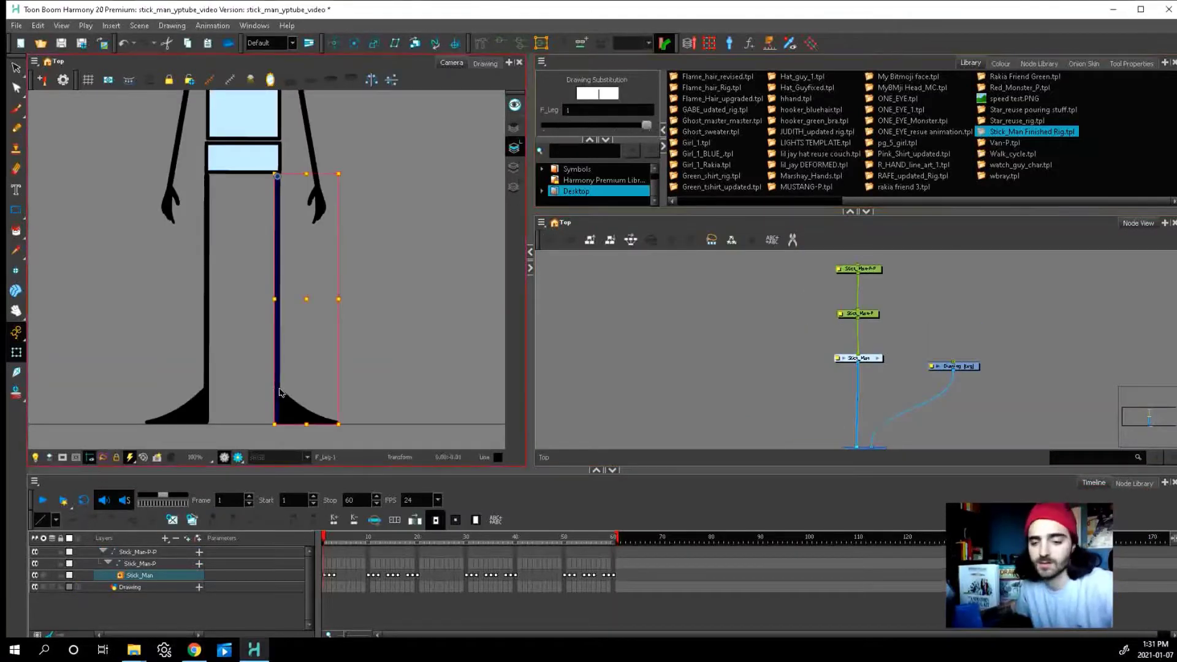
- Examine how the stick man's legs and arms are built by selecting the individual limb pieces
{"action": "left_click", "coordinate": [279, 392]}
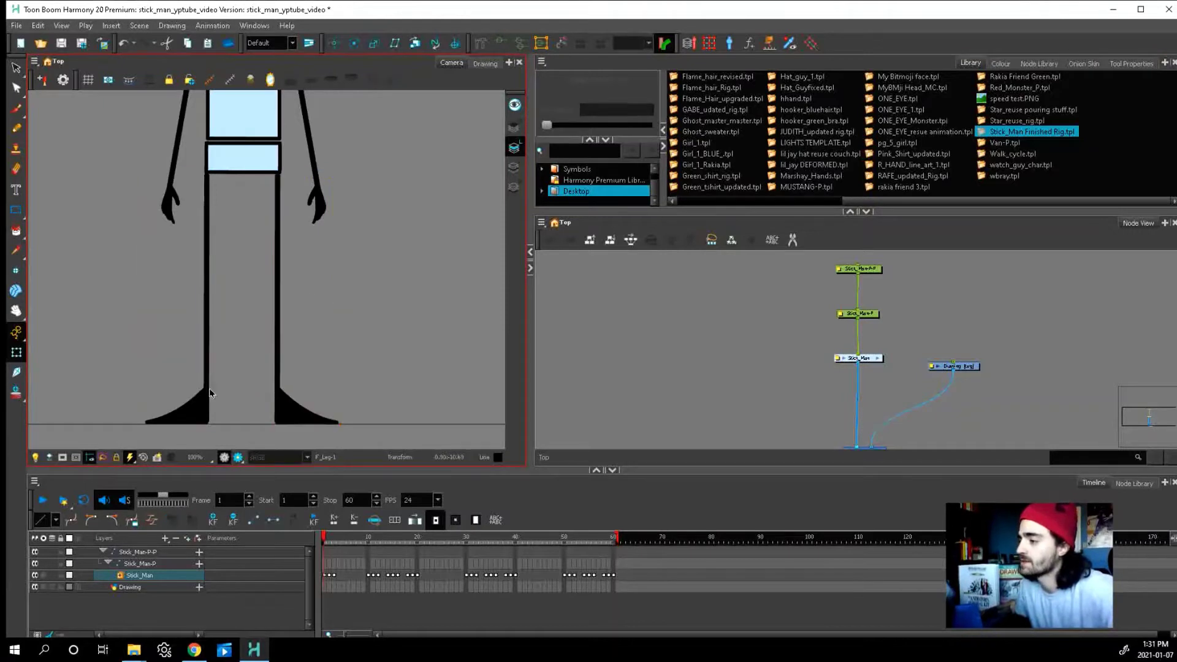
{"action": "left_click", "coordinate": [193, 406]}
{"action": "key", "text": "Escape"}
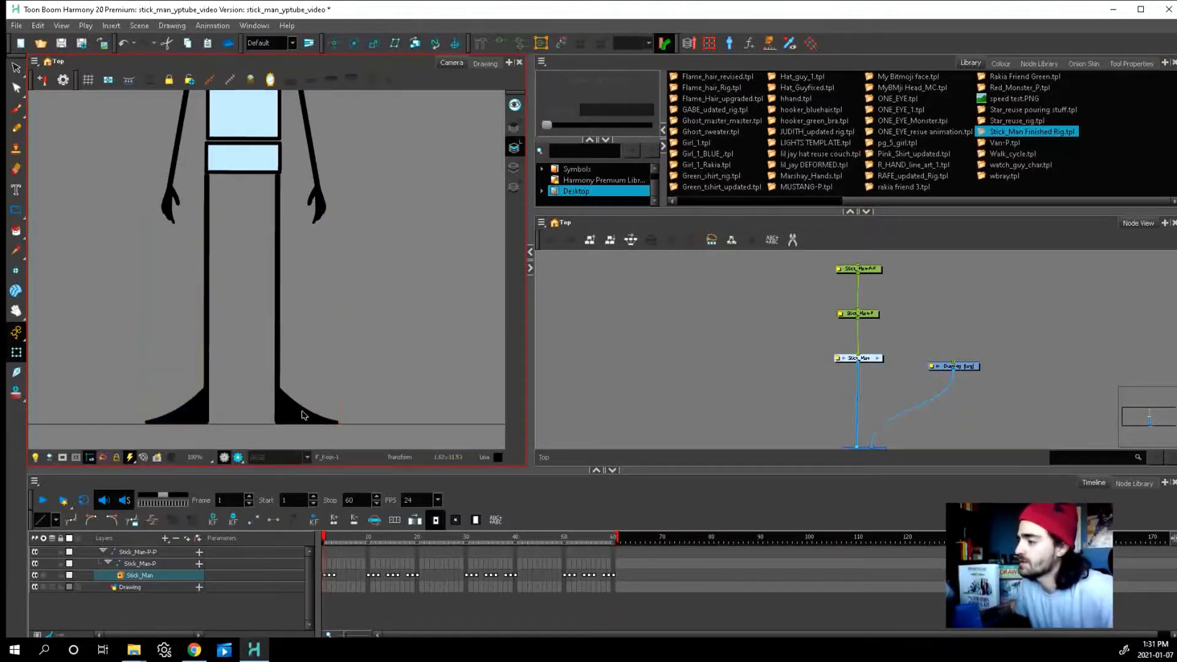
{"action": "left_click", "coordinate": [207, 344]}
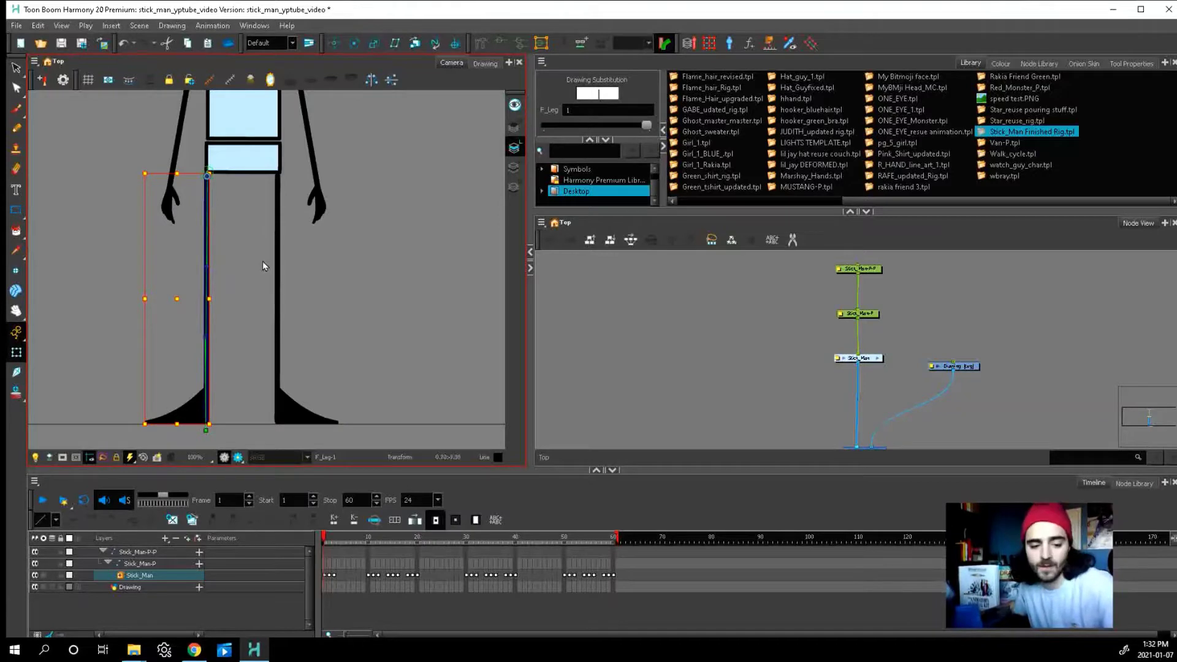
{"action": "left_click_drag", "start_coordinate": [248, 115], "coordinate": [259, 235]}
{"action": "left_click", "coordinate": [329, 299]}
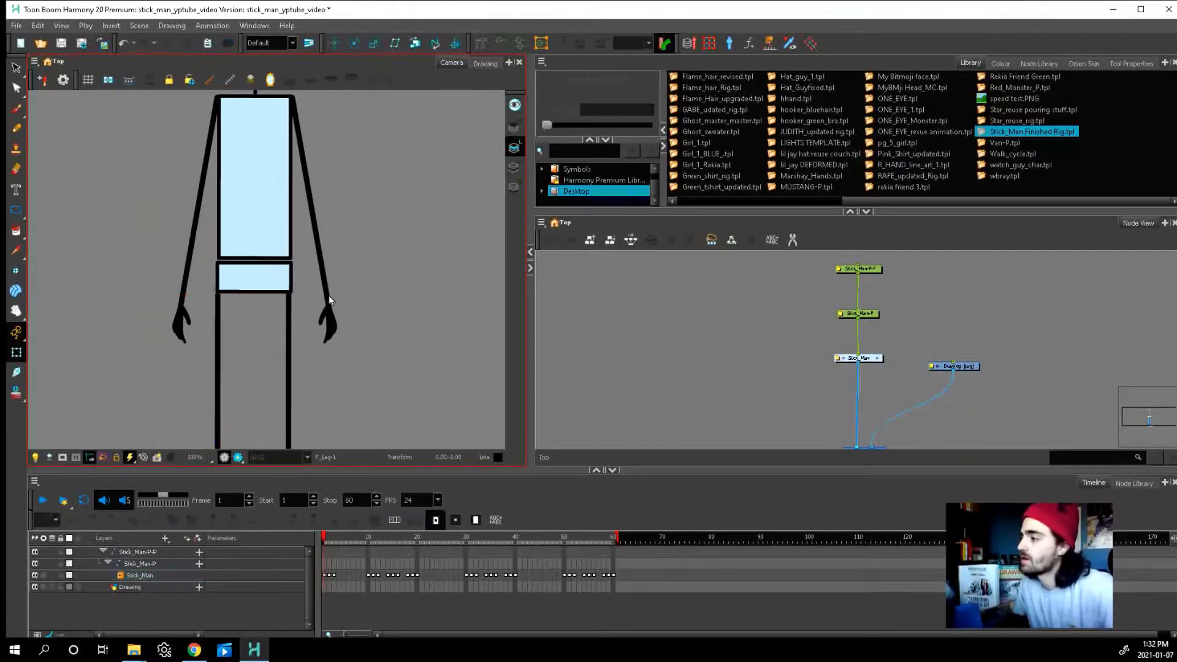
{"action": "left_click", "coordinate": [328, 299]}
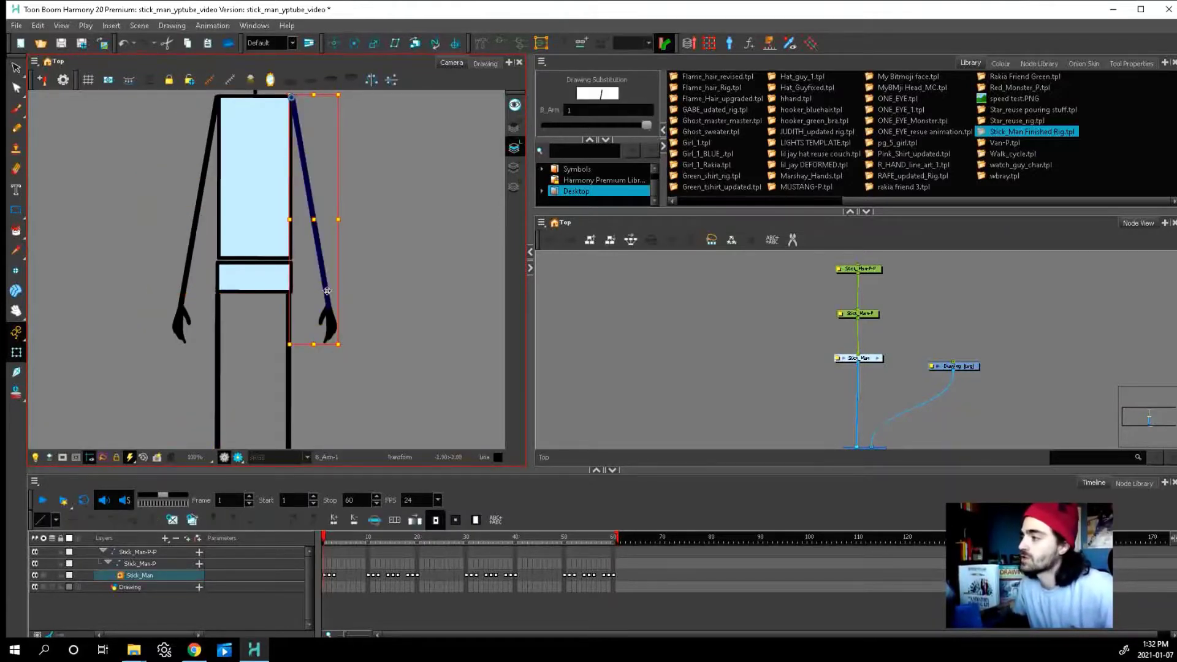
{"action": "left_click_drag", "start_coordinate": [318, 244], "coordinate": [300, 224]}
- Cycle through all the drawing substitutions of the stick man's hand and return to drawing 1
{"action": "left_click", "coordinate": [330, 323]}
{"action": "scroll", "coordinate": [332, 325], "scroll_direction": "up", "scroll_amount": 2}
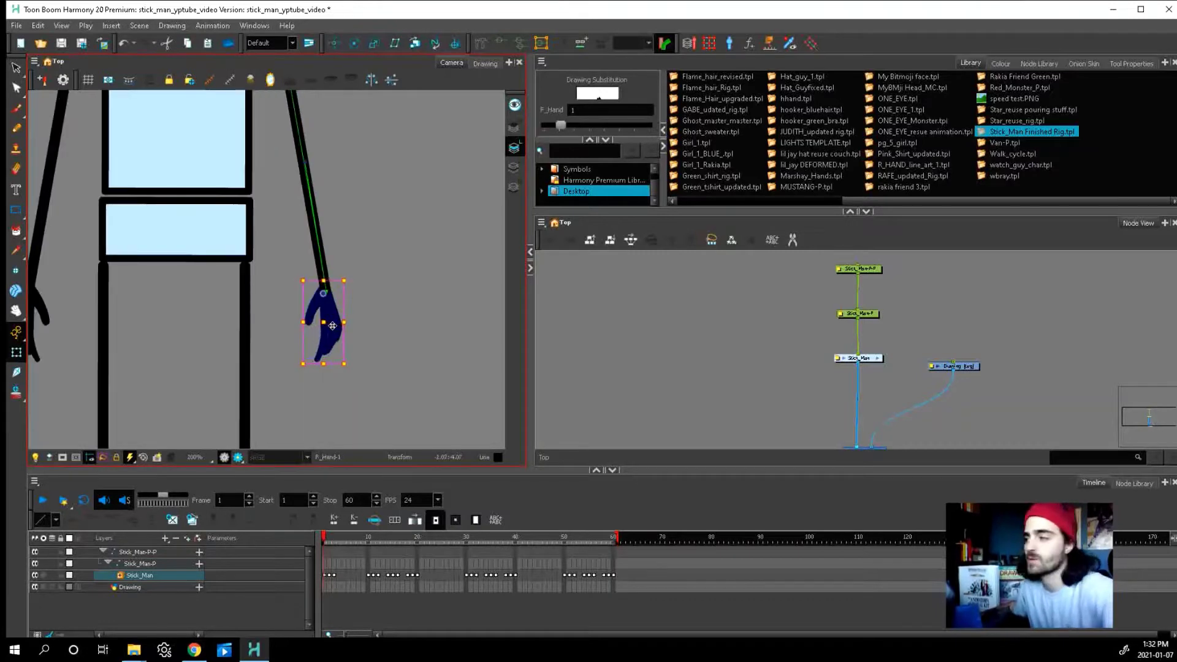
{"action": "key", "text": "equal"}
{"action": "key", "text": "equal"}
{"action": "key", "text": "equal"}
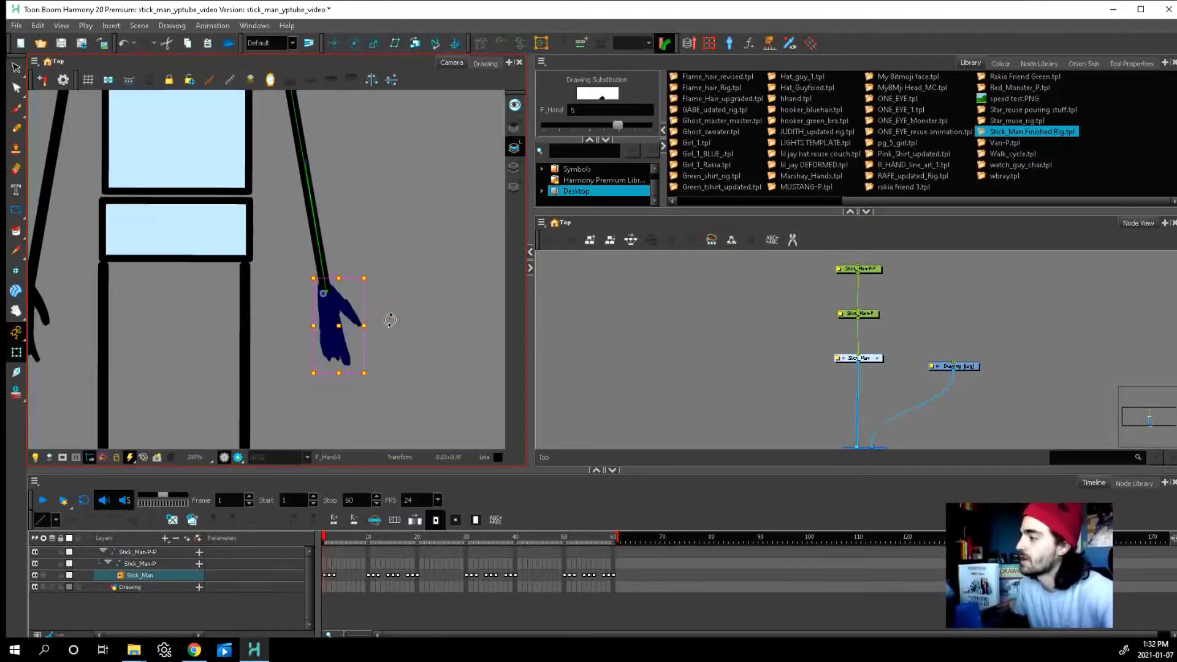
{"action": "key", "text": "equal"}
{"action": "key", "text": "equal"}
{"action": "key", "text": "equal"}
{"action": "key", "text": "equal"}
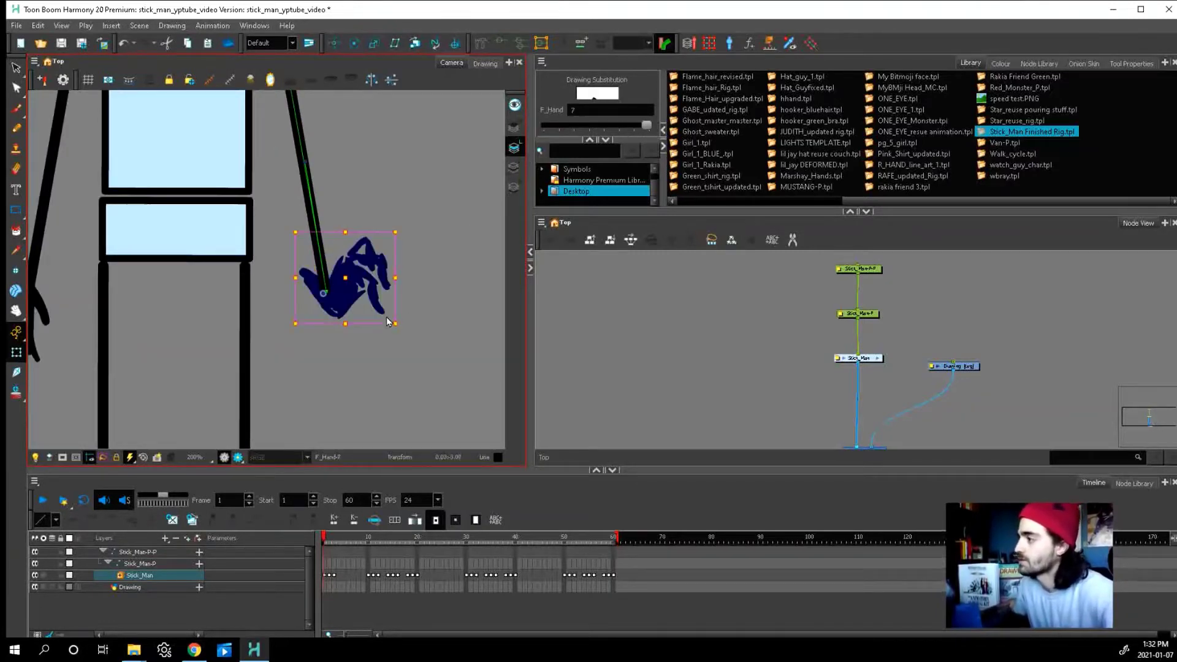
{"action": "key", "text": "equal"}
{"action": "key", "text": "equal"}
{"action": "key", "text": "equal"}
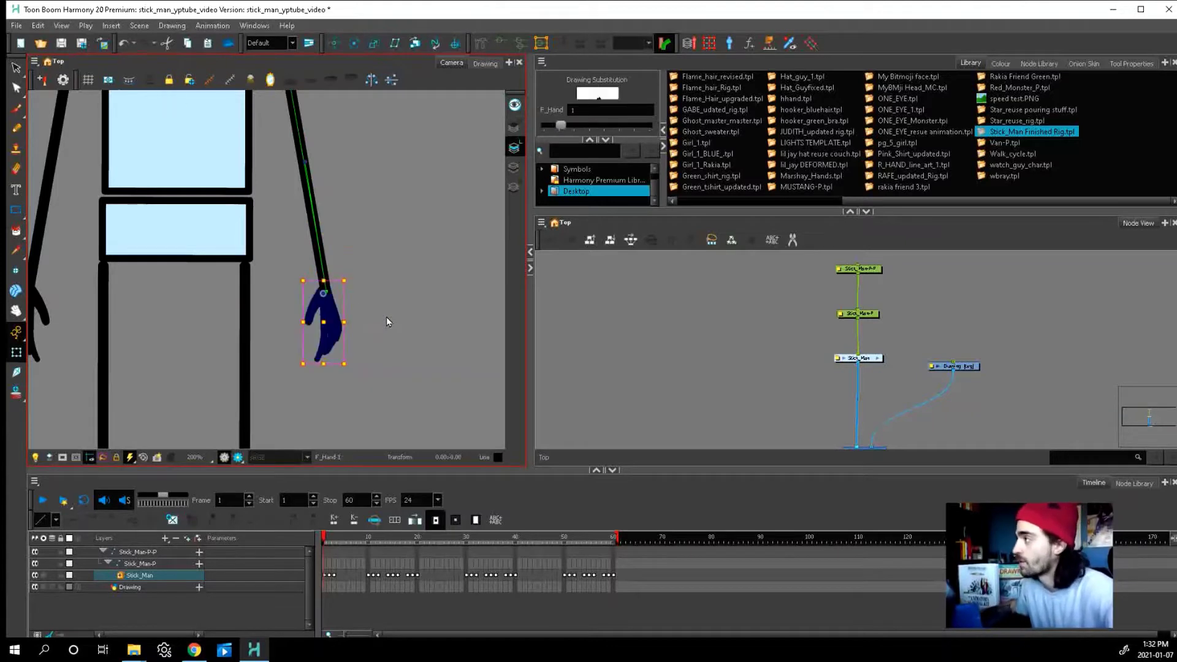
- Try rotating the stick man's whole upper body around the waist pivot
{"action": "scroll", "coordinate": [337, 365], "scroll_direction": "down", "scroll_amount": 2}
{"action": "scroll", "coordinate": [337, 365], "scroll_direction": "down", "scroll_amount": 2}
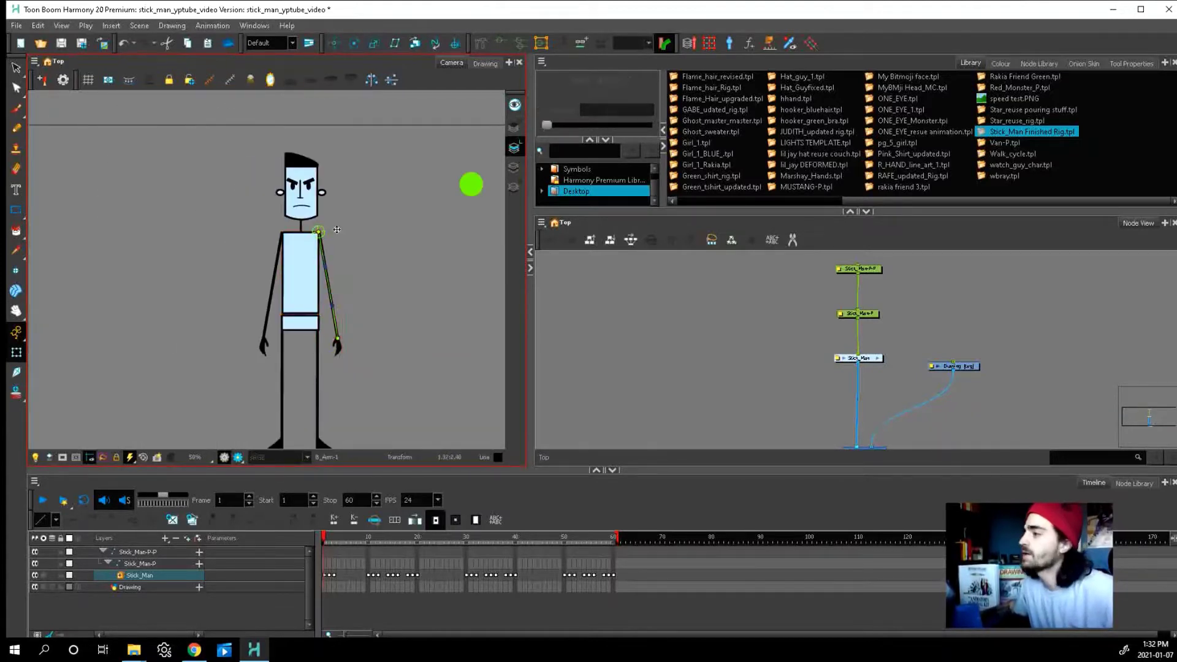
{"action": "left_click", "coordinate": [311, 239]}
{"action": "key", "text": "b"}
{"action": "key", "text": "b"}
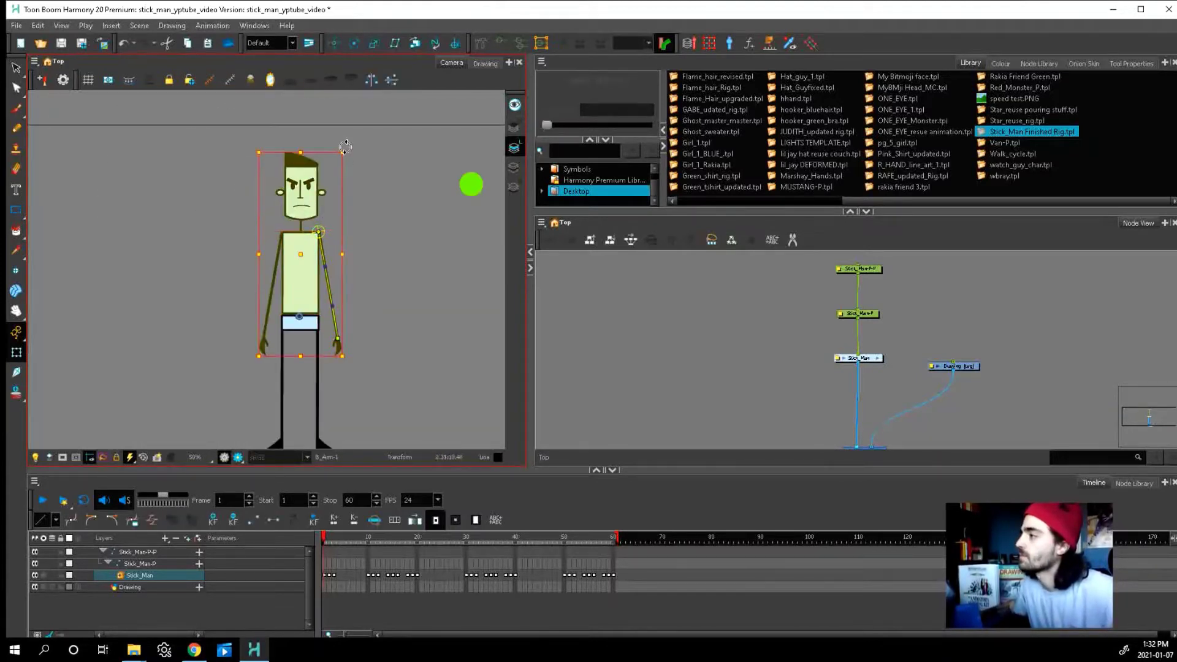
{"action": "mouse_move", "coordinate": [344, 147]}
{"action": "left_mouse_down"}
{"action": "mouse_move", "coordinate": [373, 168]}
{"action": "mouse_move", "coordinate": [340, 148]}
{"action": "left_mouse_up"}
{"action": "key", "text": "ctrl+z"}
- Bend the torso with its deformer handles, bulging the bottom edge downward and curving both side edges the same way
{"action": "scroll", "coordinate": [300, 269], "scroll_direction": "up", "scroll_amount": 3}
{"action": "left_click", "coordinate": [303, 297]}
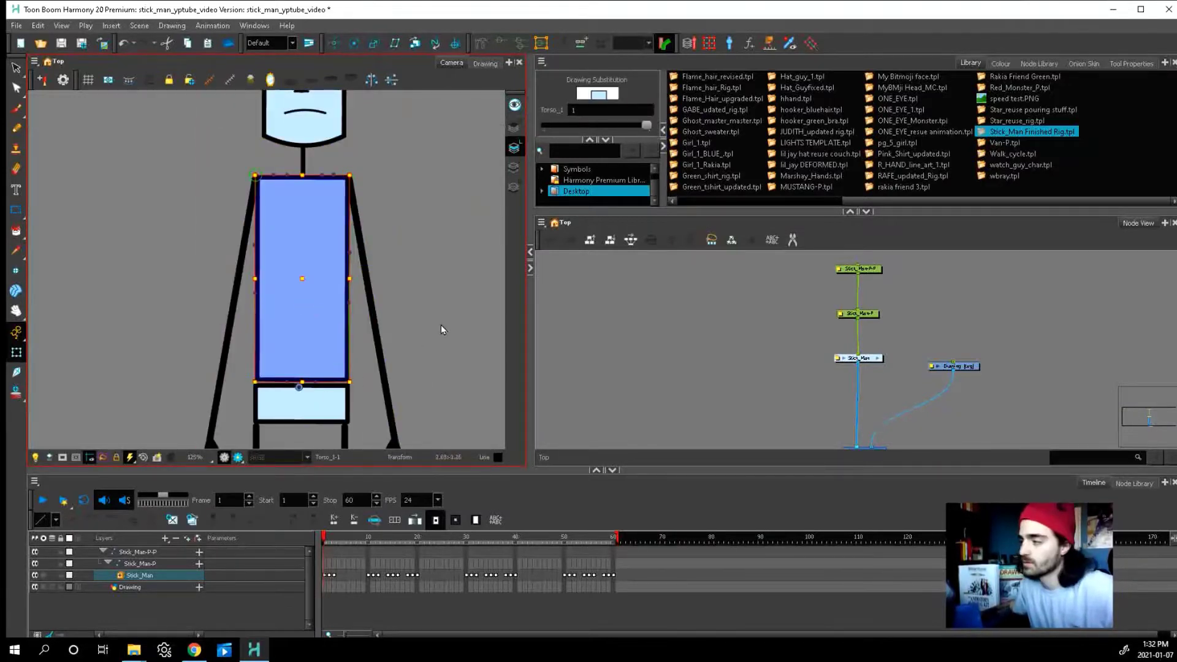
{"action": "left_click", "coordinate": [441, 329]}
{"action": "left_click_drag", "start_coordinate": [315, 383], "coordinate": [348, 404]}
{"action": "left_click_drag", "start_coordinate": [349, 302], "coordinate": [385, 300]}
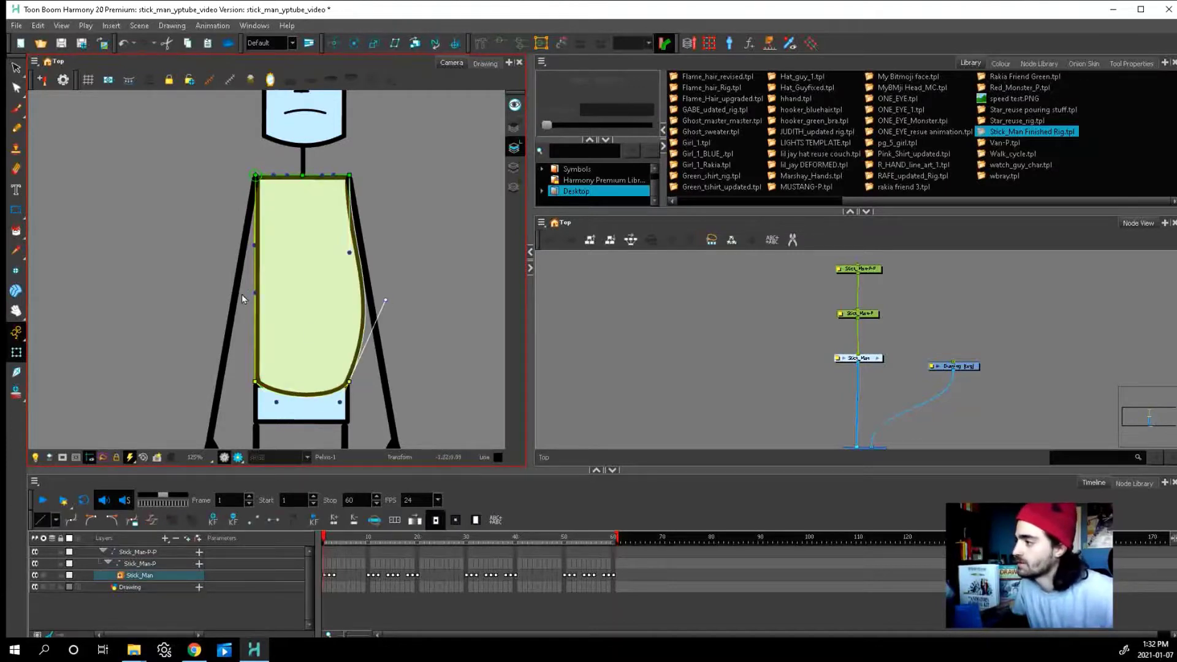
{"action": "left_click_drag", "start_coordinate": [254, 296], "coordinate": [302, 296]}
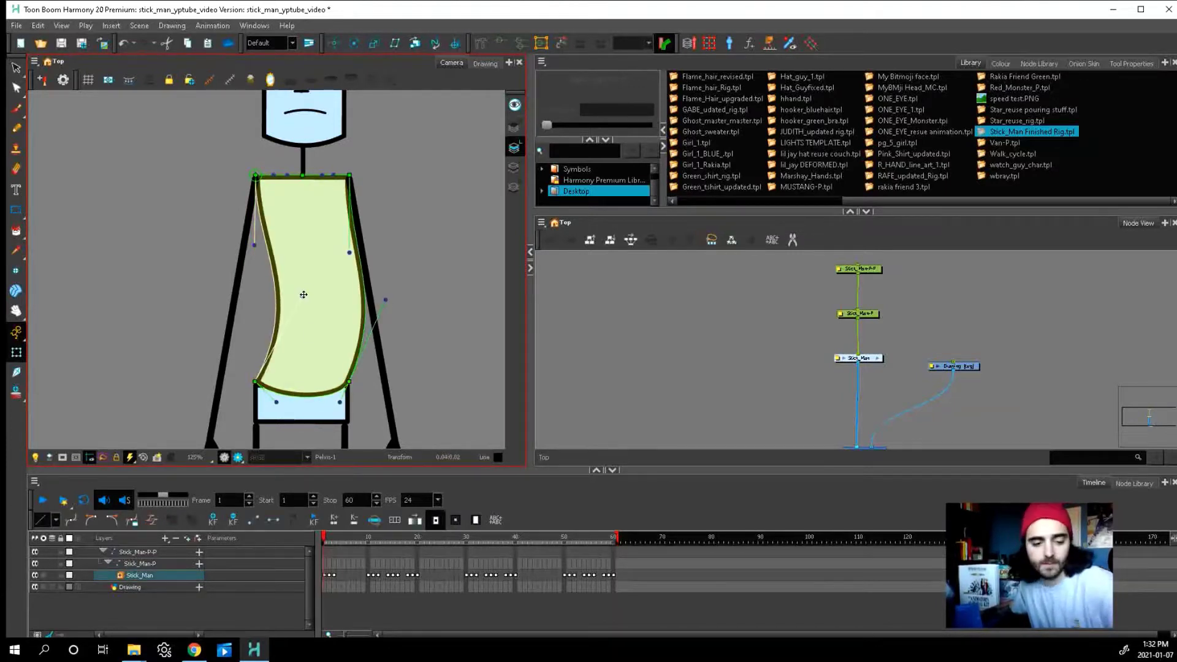
- Select the parent of both eyebrows and move the pair slightly lower on the face
{"action": "scroll", "coordinate": [326, 342], "scroll_direction": "up", "scroll_amount": 2}
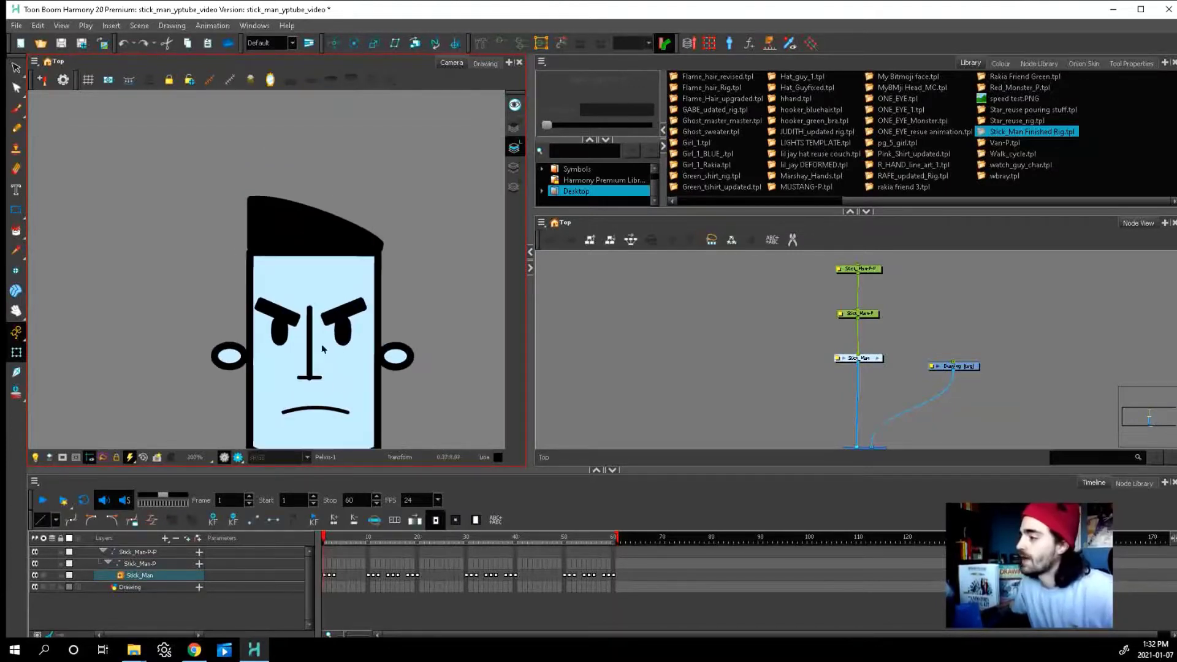
{"action": "scroll", "coordinate": [336, 369], "scroll_direction": "down", "scroll_amount": 4}
{"action": "scroll", "coordinate": [342, 346], "scroll_direction": "up", "scroll_amount": 3}
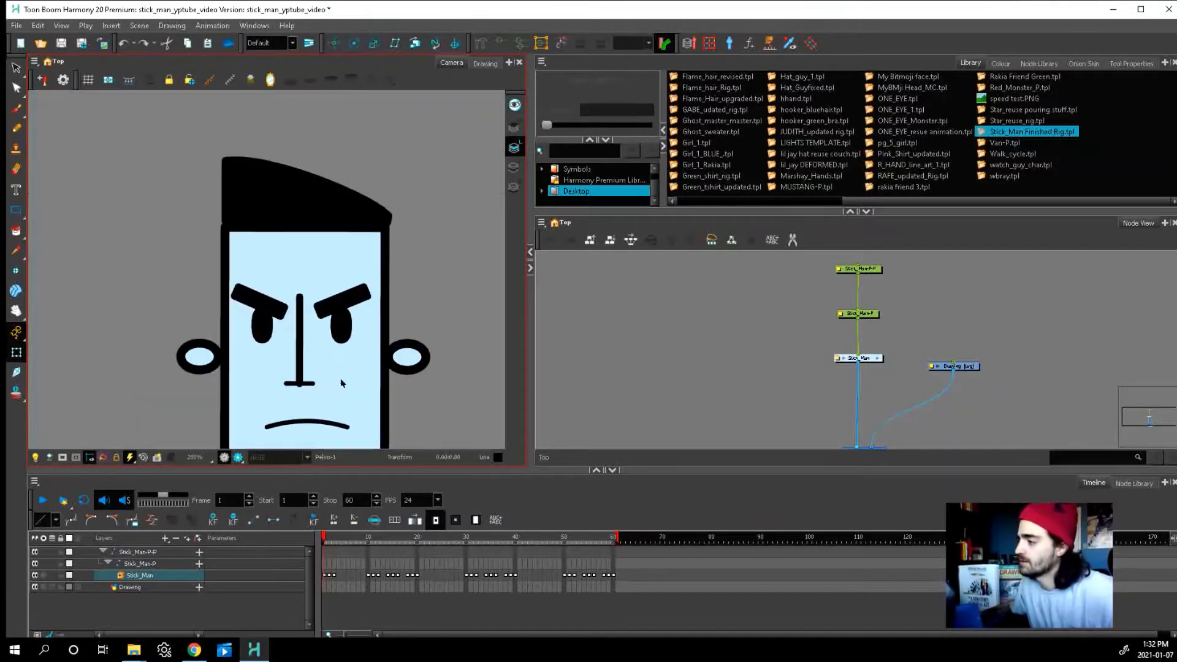
{"action": "left_click", "coordinate": [344, 298]}
{"action": "key", "text": "b"}
{"action": "key", "text": "b"}
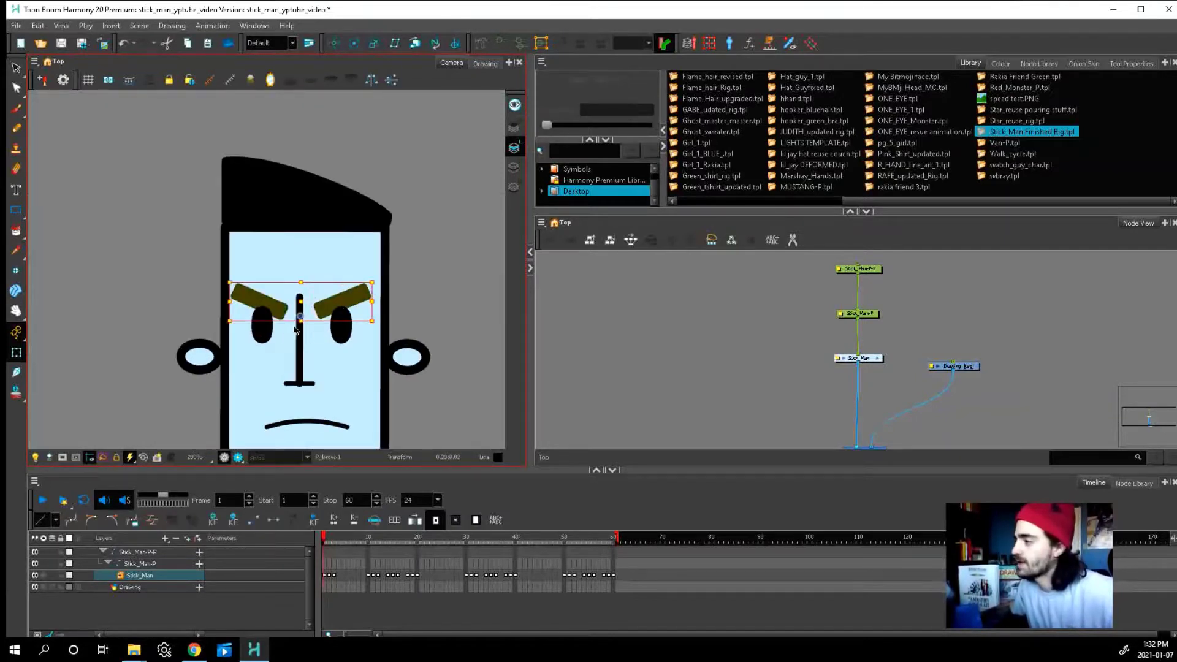
{"action": "left_click_drag", "start_coordinate": [327, 313], "coordinate": [329, 322]}
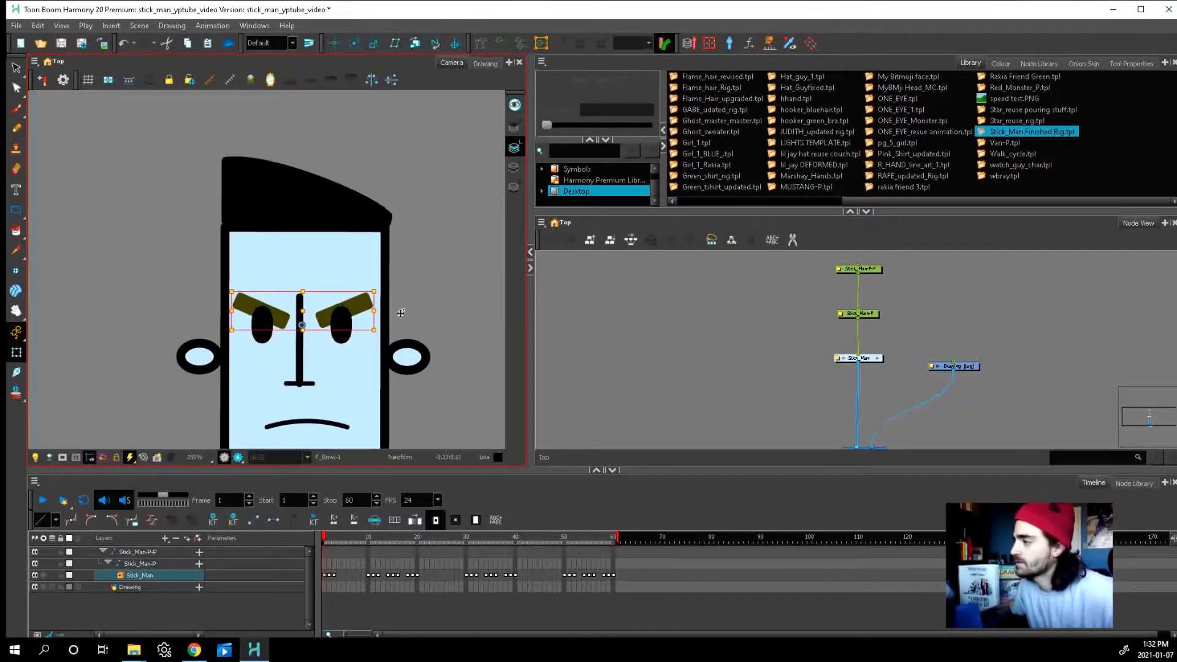
{"action": "left_click", "coordinate": [400, 314]}
- Browse the lips' drawing substitutions and set the mouth to the open rectangular drawing 3
{"action": "scroll", "coordinate": [343, 325], "scroll_direction": "down", "scroll_amount": 3}
{"action": "scroll", "coordinate": [331, 328], "scroll_direction": "up", "scroll_amount": 2}
{"action": "left_click", "coordinate": [326, 331]}
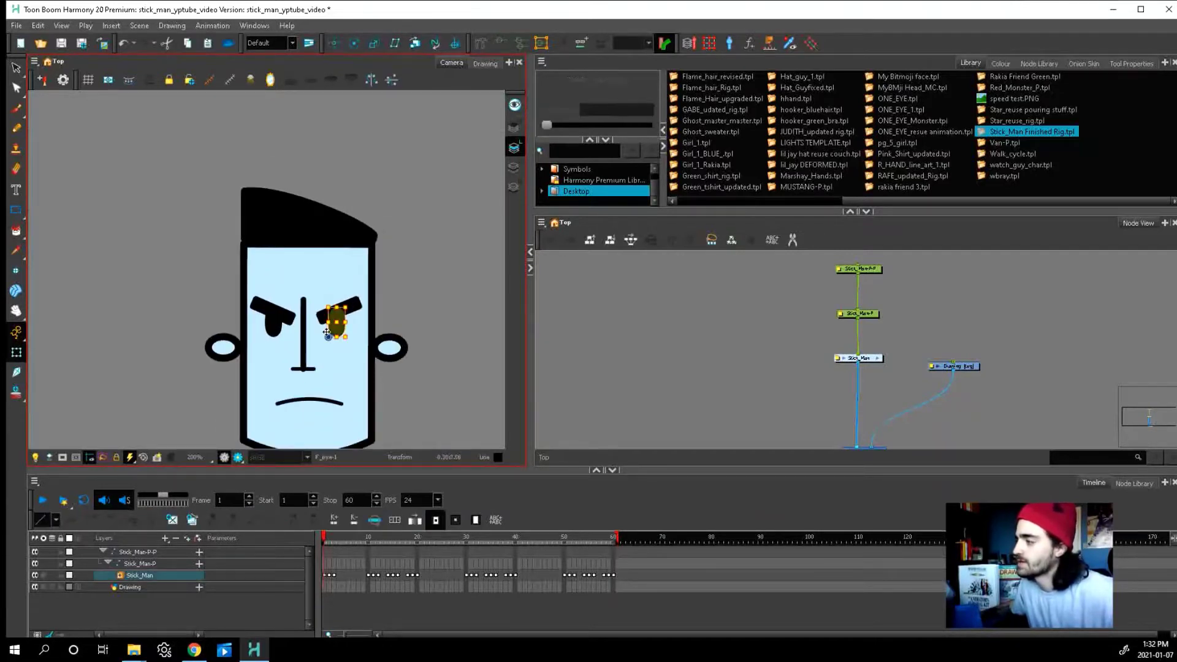
{"action": "left_click", "coordinate": [310, 402]}
{"action": "scroll", "coordinate": [319, 405], "scroll_direction": "down", "scroll_amount": 2}
{"action": "scroll", "coordinate": [328, 427], "scroll_direction": "up", "scroll_amount": 4}
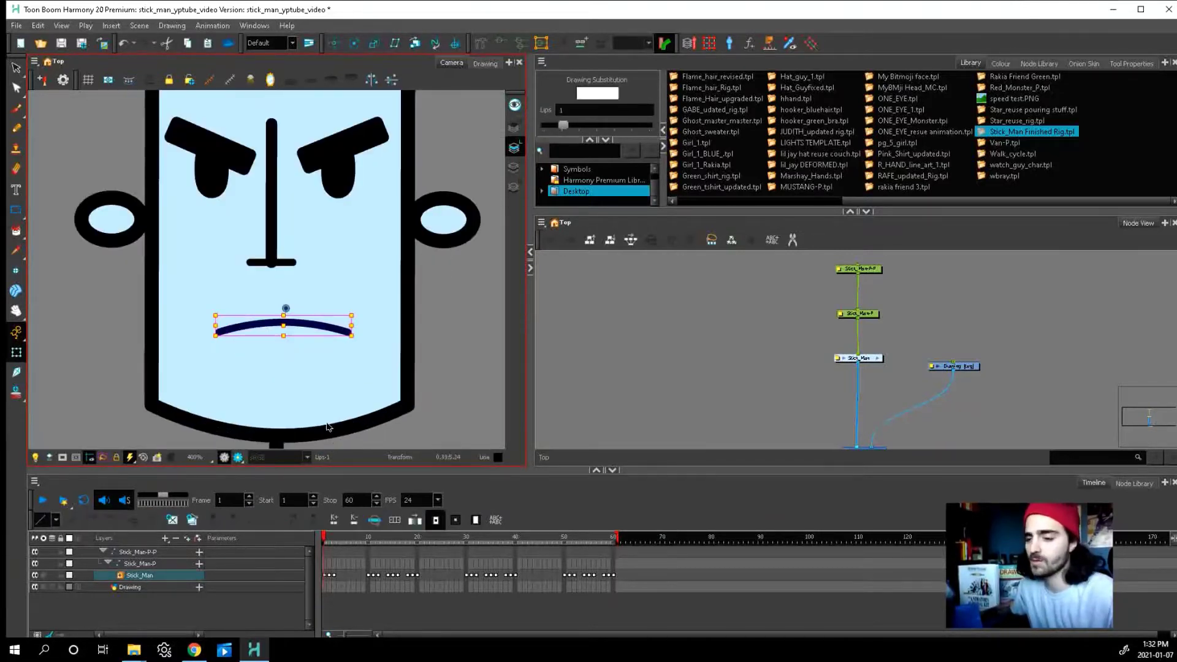
{"action": "key", "text": "bracketright"}
{"action": "key", "text": "bracketright"}
{"action": "key", "text": "bracketright"}
{"action": "key", "text": "bracketright"}
{"action": "key", "text": "bracketright"}
{"action": "key", "text": "bracketleft"}
{"action": "key", "text": "bracketleft"}
{"action": "key", "text": "bracketleft"}
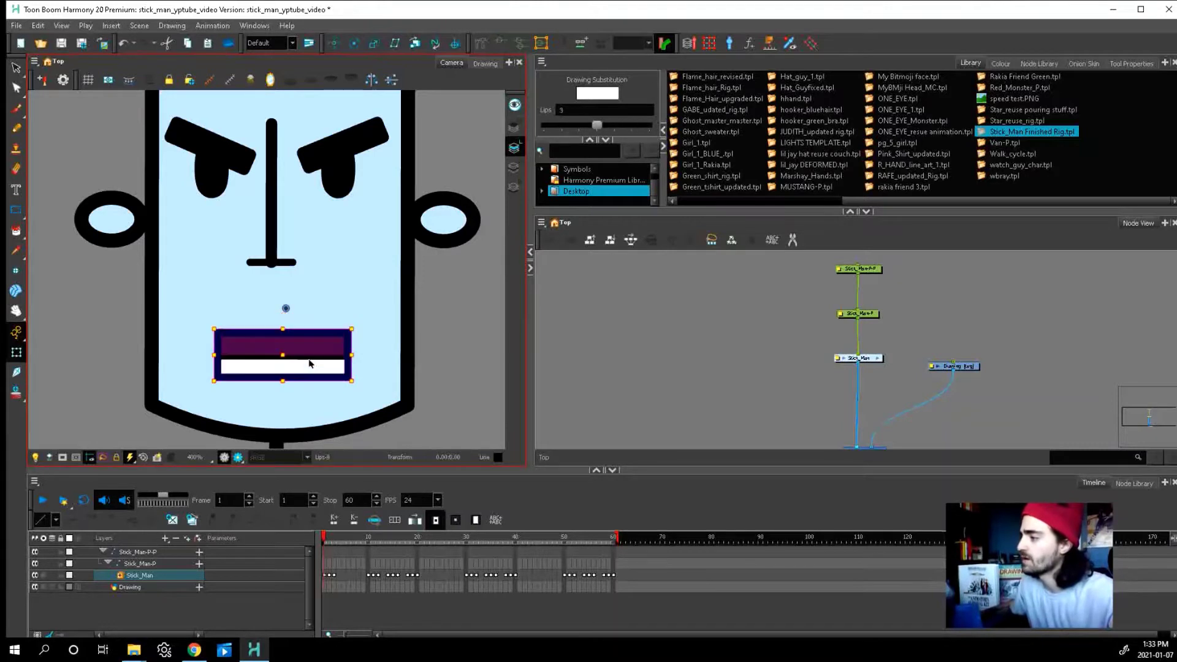
- Reposition the lower teeth and the tongue inside the open mouth
{"action": "left_click", "coordinate": [309, 365]}
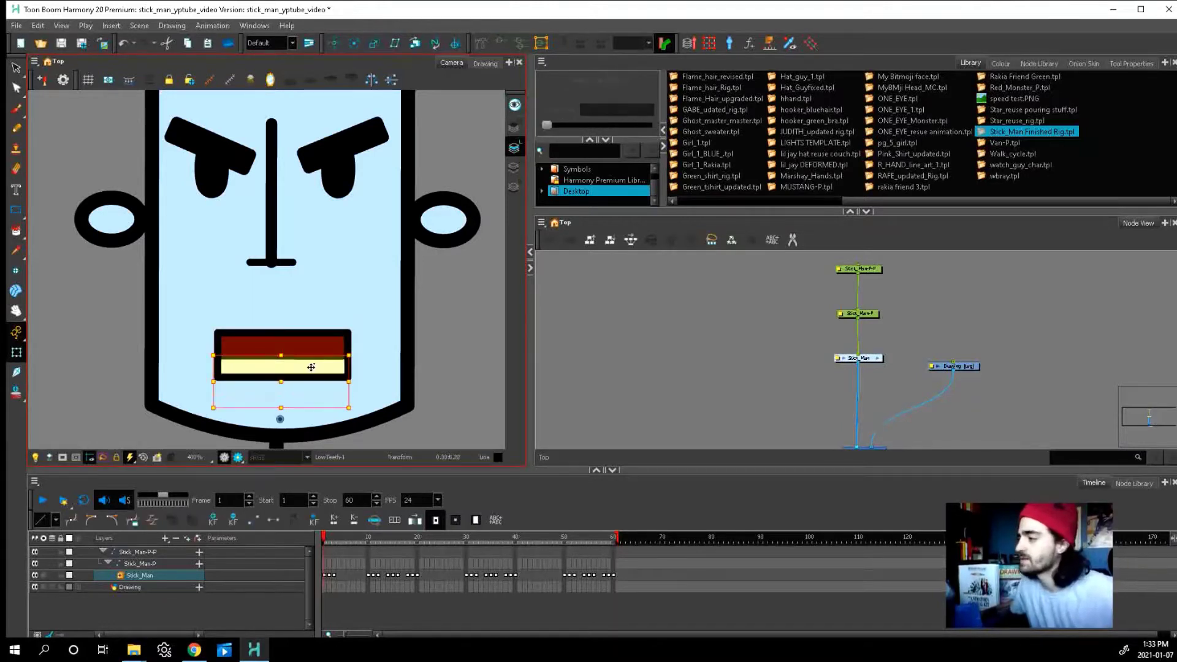
{"action": "left_click_drag", "start_coordinate": [310, 367], "coordinate": [329, 388]}
{"action": "left_click", "coordinate": [326, 344]}
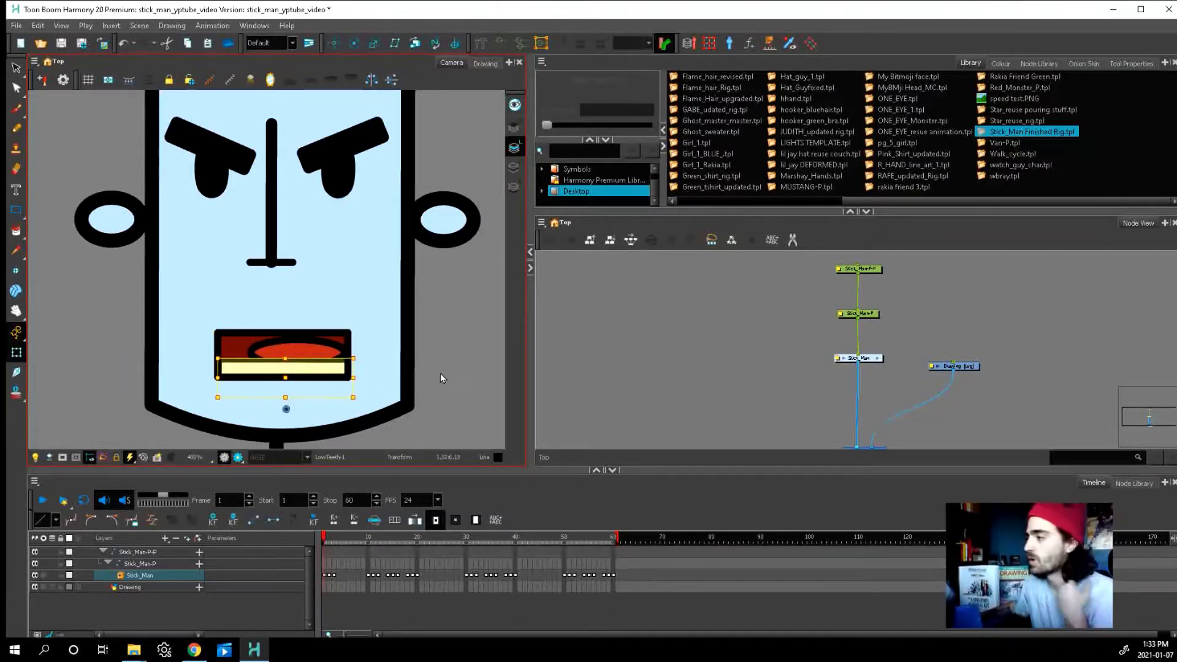
{"action": "left_click", "coordinate": [442, 378]}
{"action": "scroll", "coordinate": [444, 356], "scroll_direction": "down", "scroll_amount": 10}
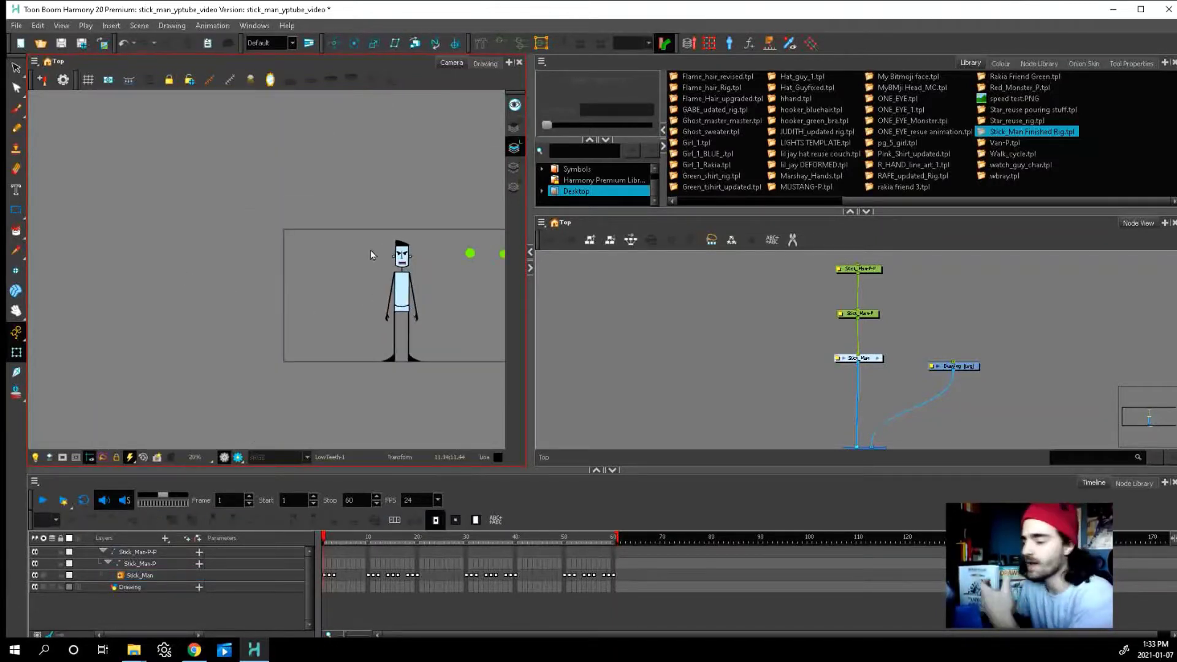
- Move the Drawing node farther away from the rig and open the Stick_Man group to show its internal nodes
{"action": "left_click", "coordinate": [582, 376]}
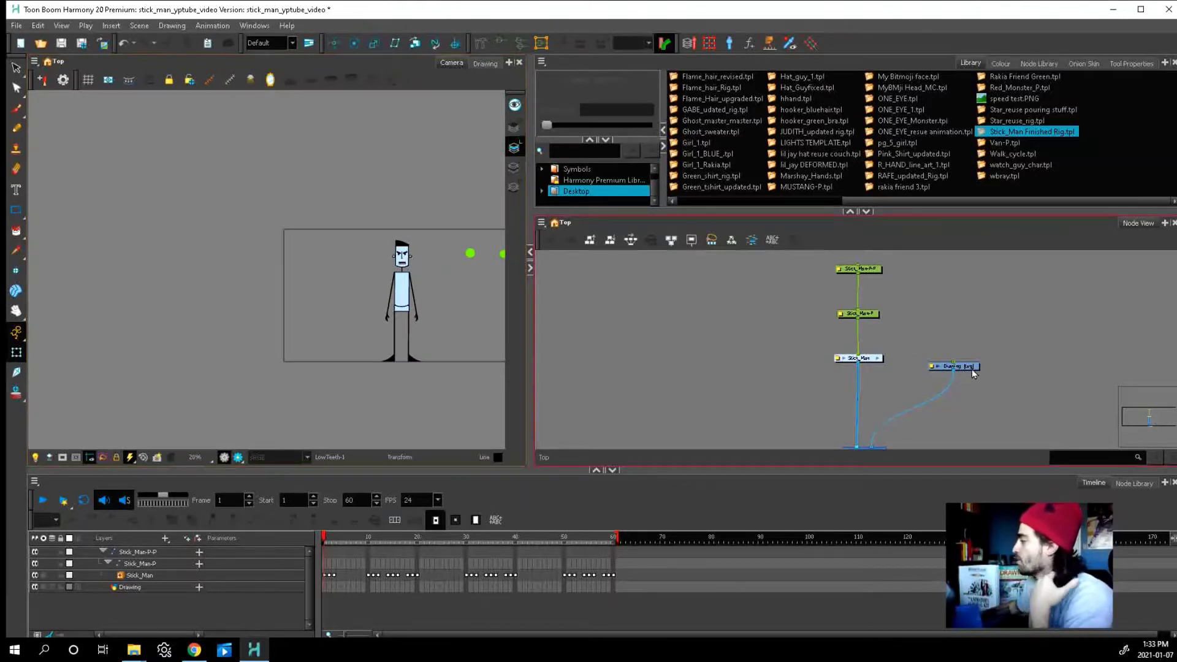
{"action": "left_click_drag", "start_coordinate": [961, 371], "coordinate": [1013, 366]}
{"action": "mouse_move", "coordinate": [785, 260]}
{"action": "left_mouse_down"}
{"action": "mouse_move", "coordinate": [899, 373]}
{"action": "mouse_move", "coordinate": [868, 350]}
{"action": "left_mouse_up"}
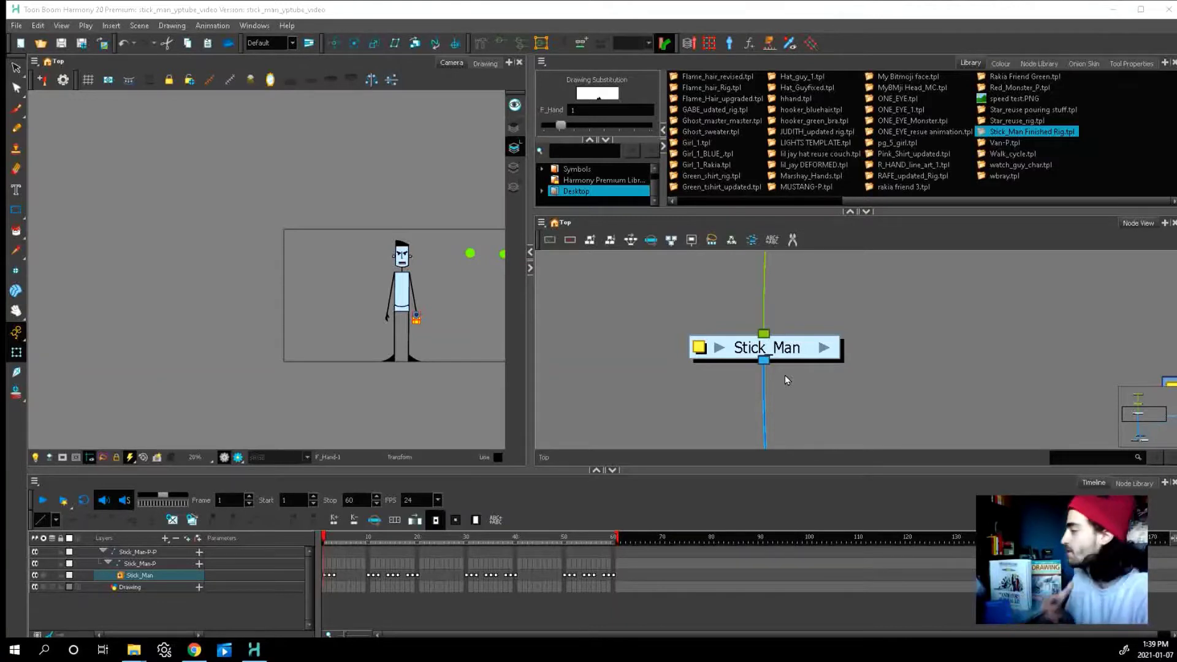
{"action": "left_click", "coordinate": [824, 348]}
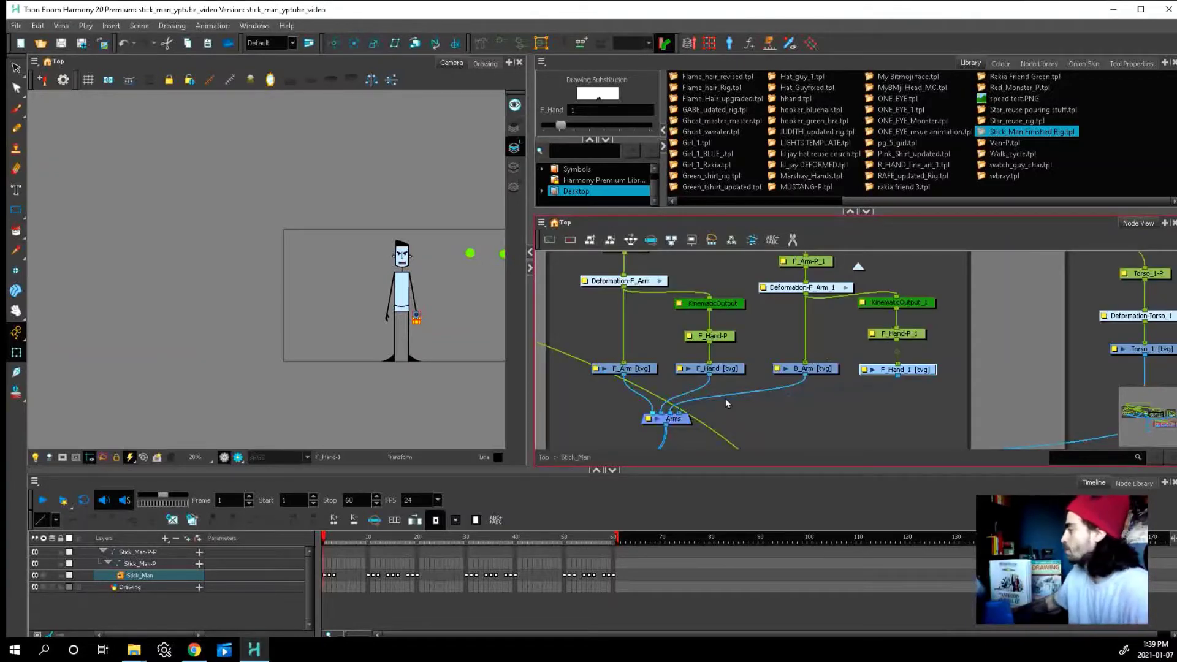
- Select the HEAD, ARMS, TORSO and lower body backdrops in turn to examine which rig parts each one groups
{"action": "scroll", "coordinate": [726, 402], "scroll_direction": "down", "scroll_amount": 6}
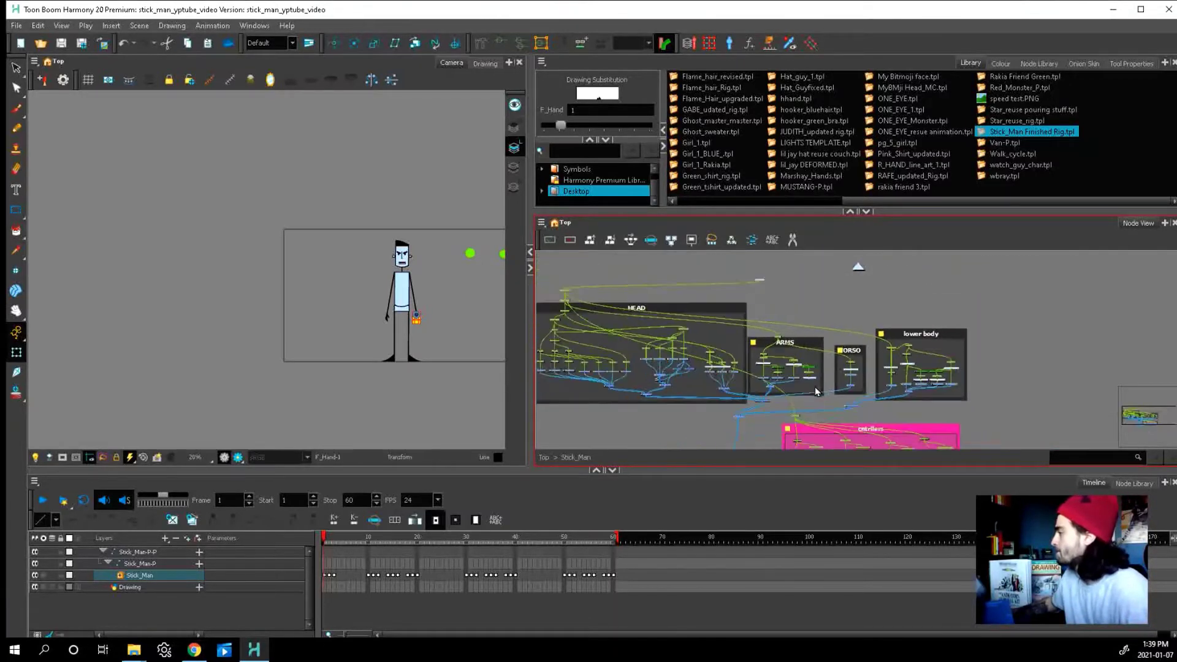
{"action": "scroll", "coordinate": [815, 390], "scroll_direction": "down", "scroll_amount": 1}
{"action": "left_click", "coordinate": [711, 319]}
{"action": "left_click", "coordinate": [801, 348]}
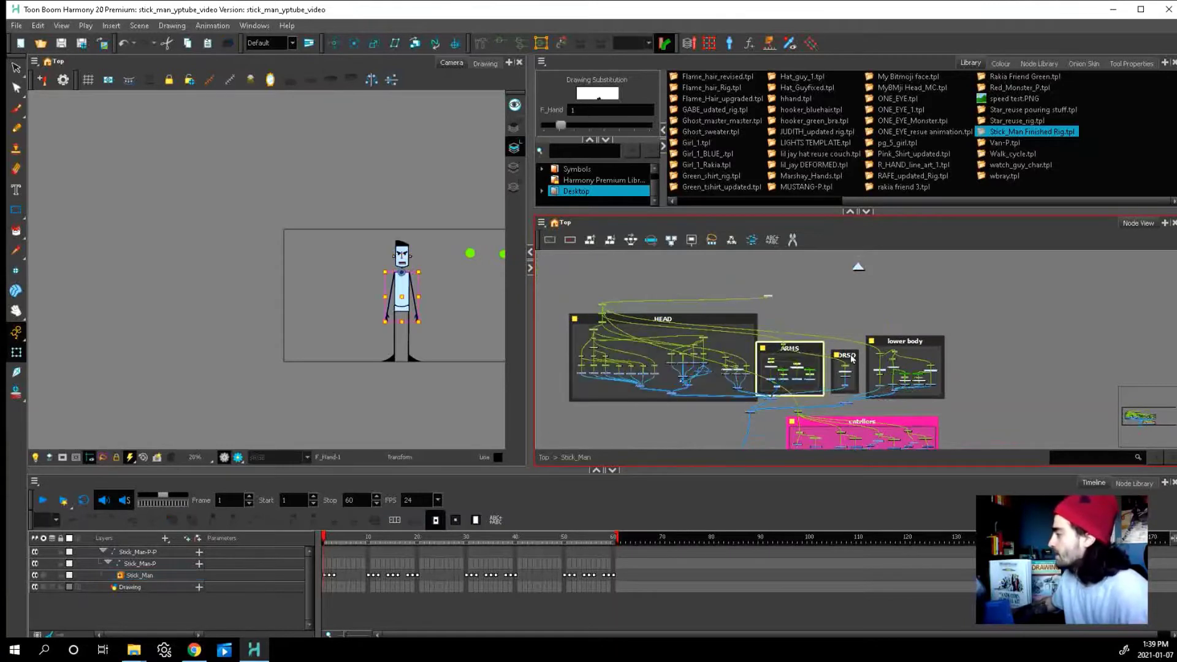
{"action": "left_click", "coordinate": [851, 358]}
{"action": "left_click", "coordinate": [725, 321]}
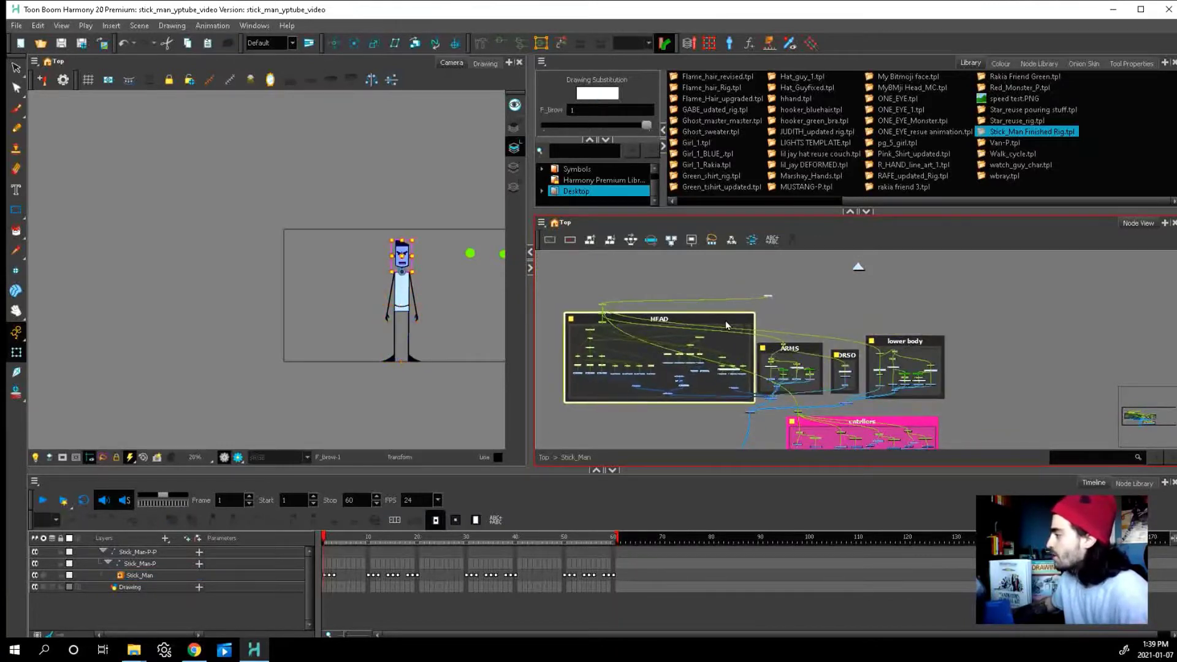
{"action": "left_click_drag", "start_coordinate": [725, 321], "coordinate": [722, 321]}
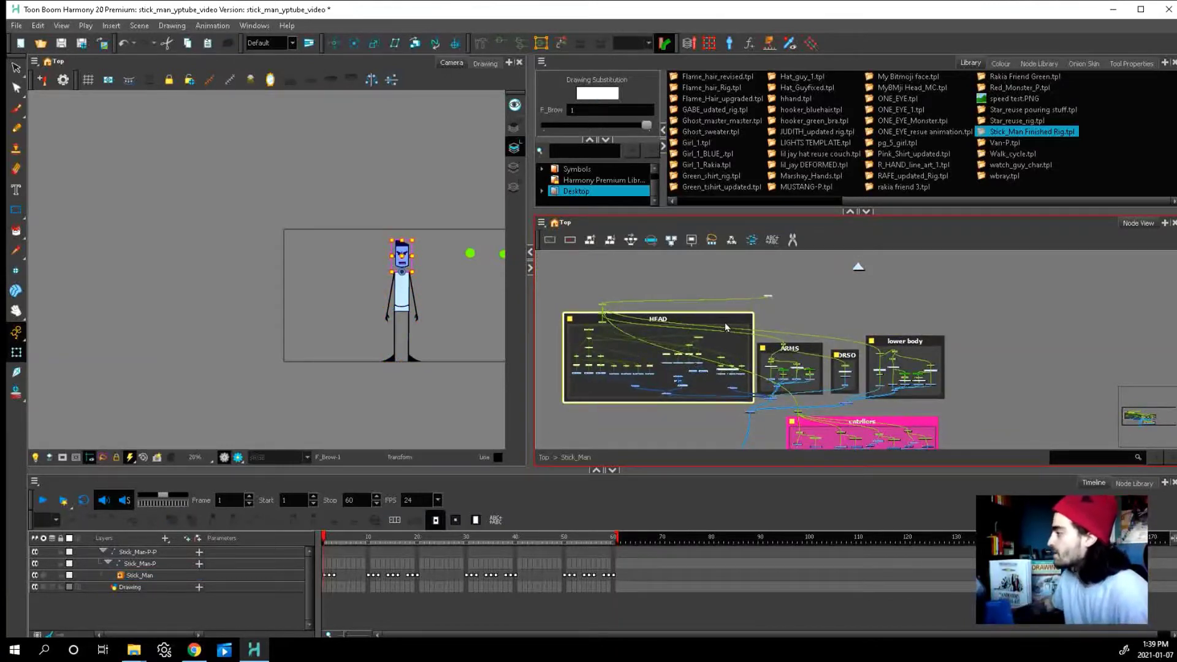
{"action": "scroll", "coordinate": [727, 325], "scroll_direction": "up", "scroll_amount": 1}
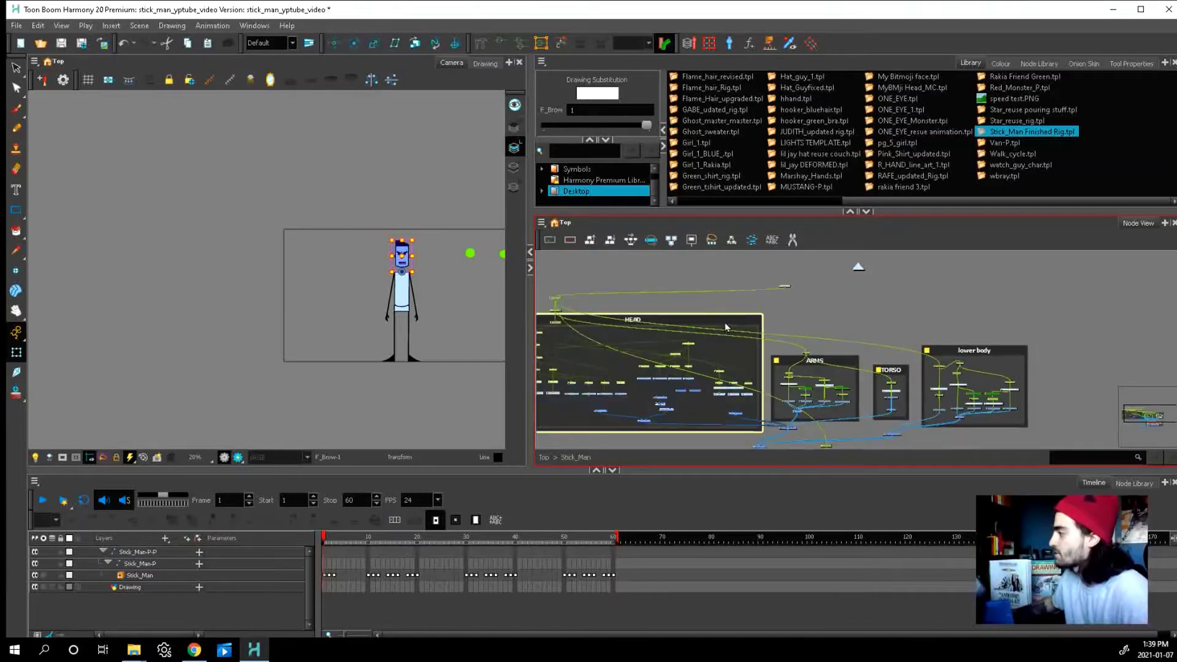
{"action": "left_click", "coordinate": [827, 362]}
{"action": "left_click", "coordinate": [870, 367]}
{"action": "left_click", "coordinate": [943, 345]}
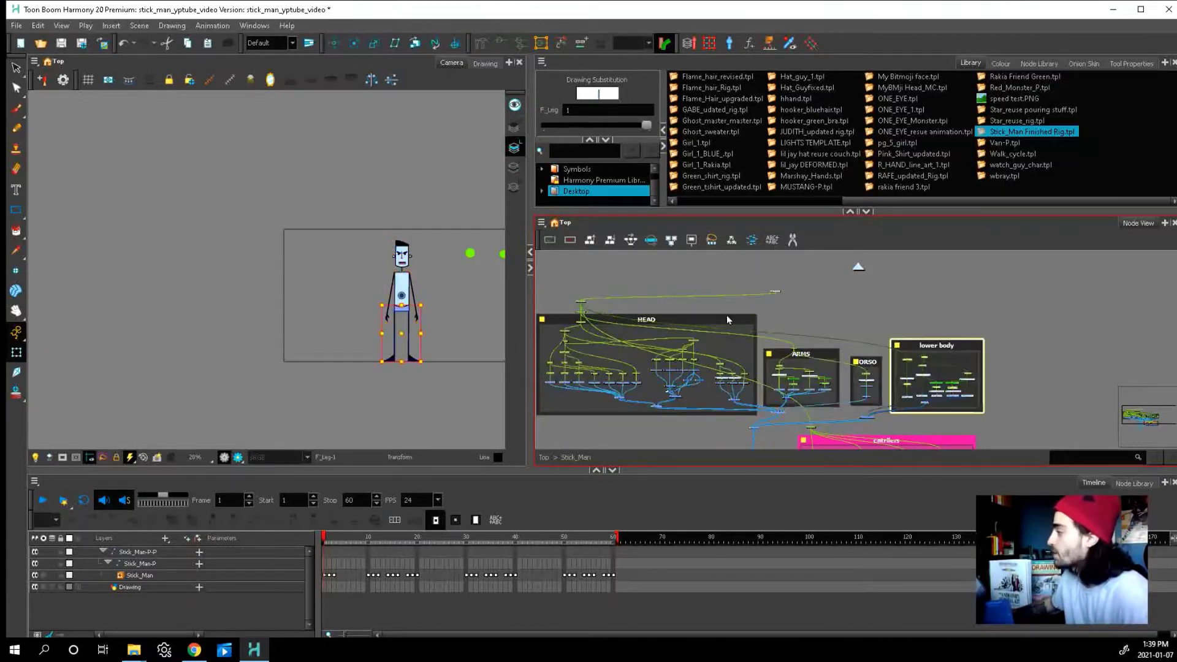
{"action": "left_click_drag", "start_coordinate": [570, 293], "coordinate": [1024, 336]}
{"action": "left_click", "coordinate": [1022, 335]}
- In the pink cntrllers backdrop, inspect the eye, head, full-body and upper-body master controller nodes by selecting each one
{"action": "scroll", "coordinate": [832, 335], "scroll_direction": "down", "scroll_amount": 2}
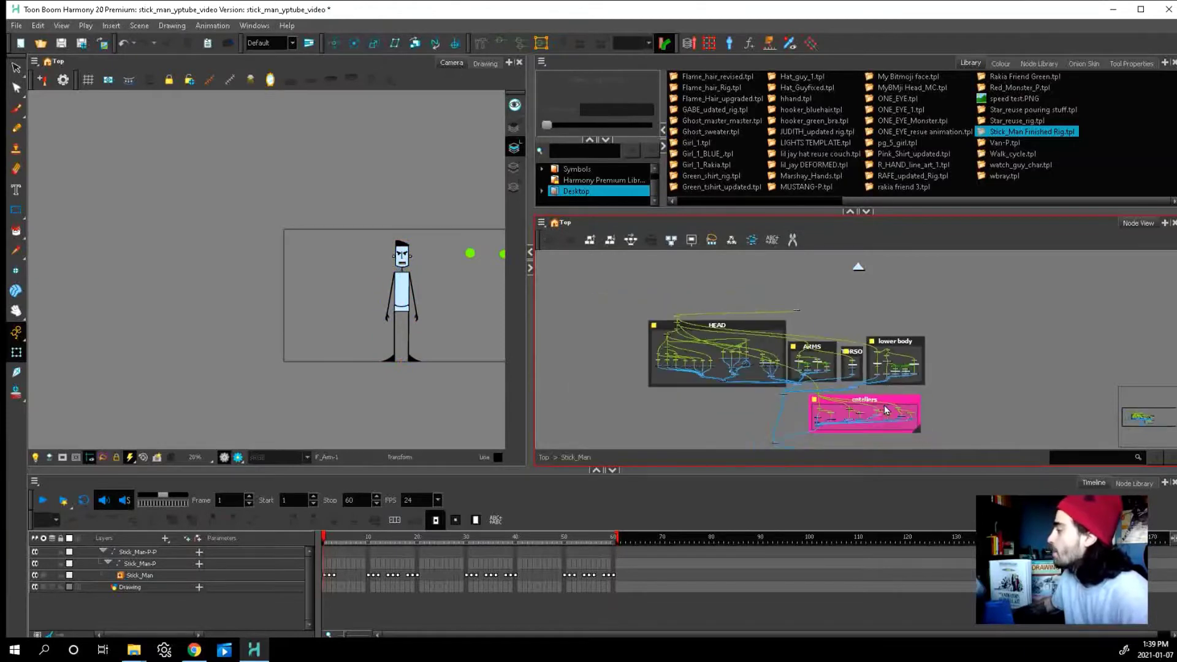
{"action": "scroll", "coordinate": [907, 439], "scroll_direction": "up", "scroll_amount": 4}
{"action": "scroll", "coordinate": [764, 328], "scroll_direction": "up", "scroll_amount": 2}
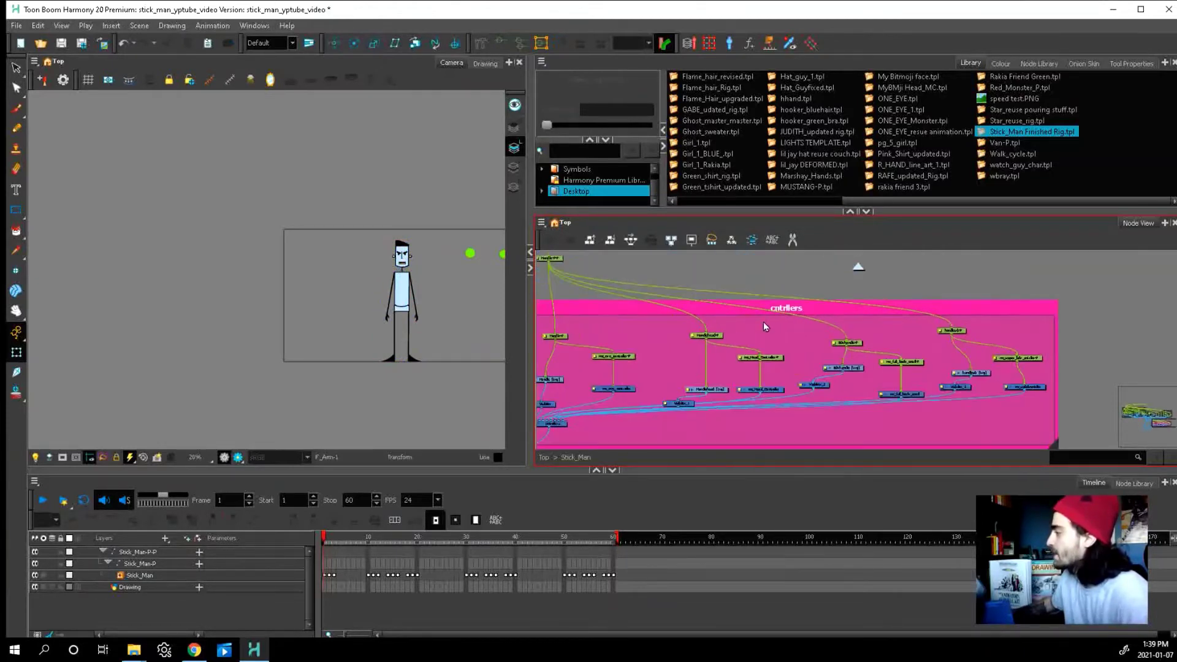
{"action": "scroll", "coordinate": [763, 324], "scroll_direction": "down", "scroll_amount": 2}
{"action": "left_click", "coordinate": [762, 339]}
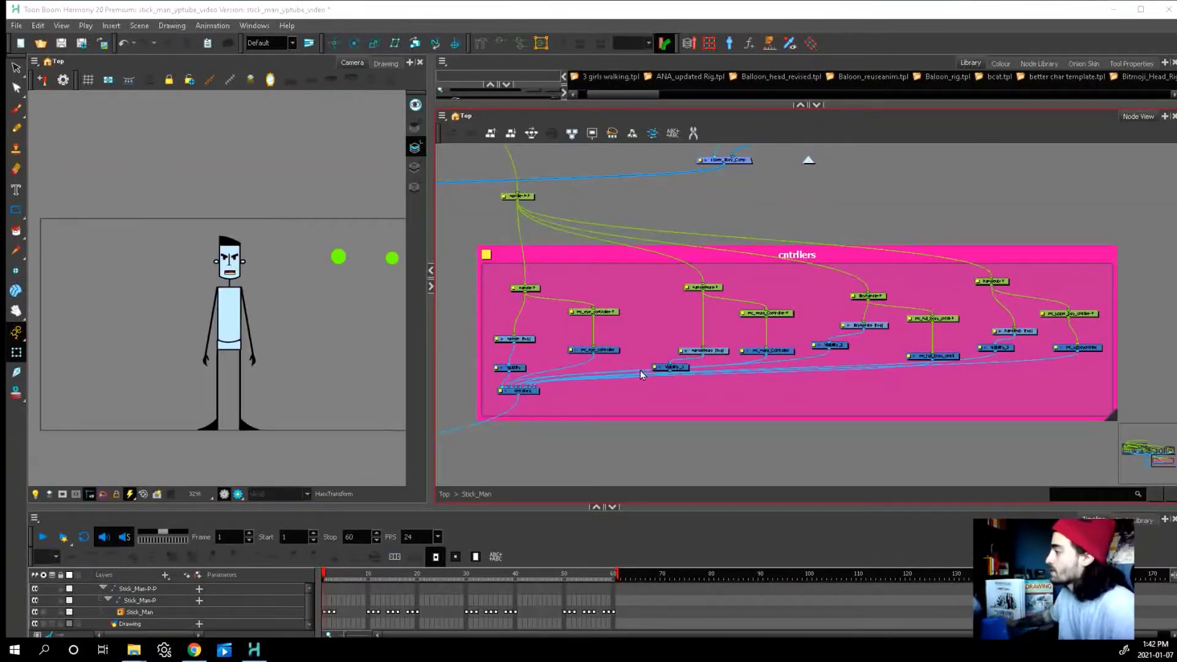
{"action": "scroll", "coordinate": [606, 356], "scroll_direction": "up", "scroll_amount": 5}
{"action": "scroll", "coordinate": [607, 357], "scroll_direction": "up", "scroll_amount": 1}
{"action": "left_click", "coordinate": [608, 342]}
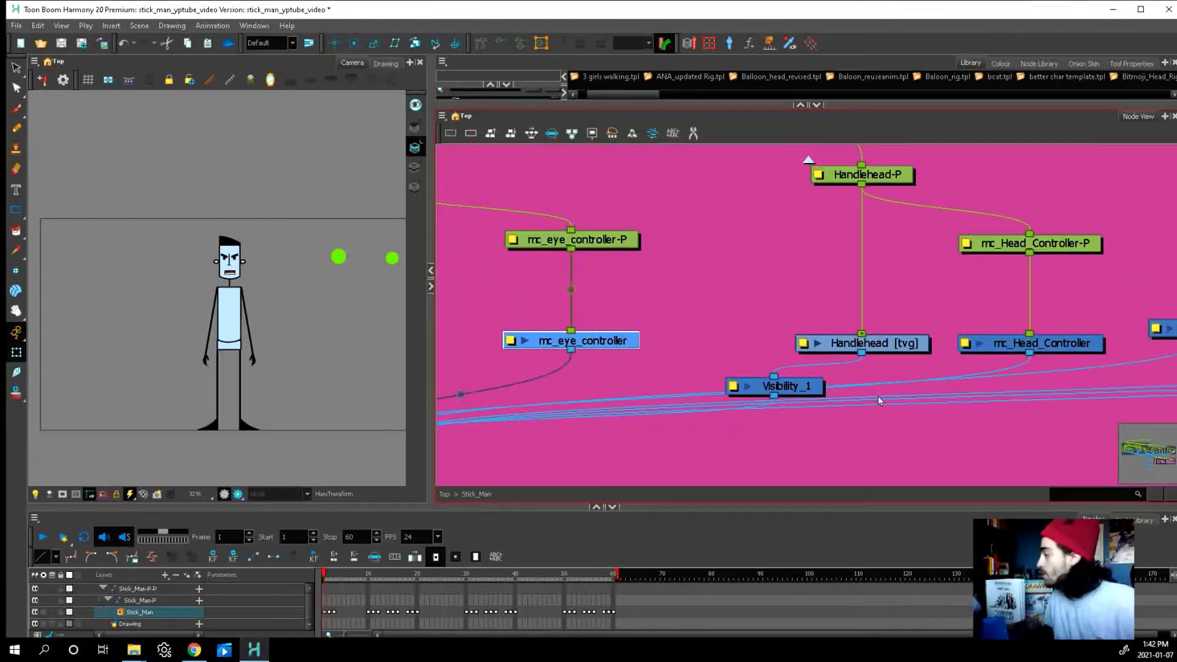
{"action": "left_click_drag", "start_coordinate": [921, 387], "coordinate": [640, 383]}
{"action": "left_click", "coordinate": [781, 347]}
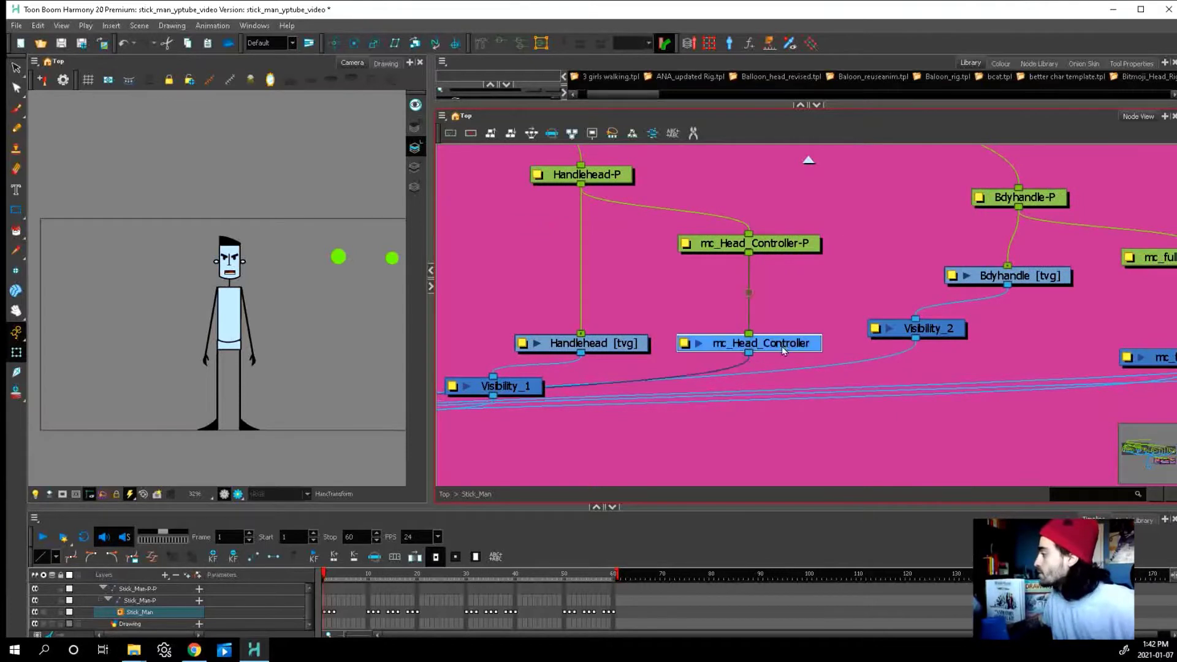
{"action": "left_click_drag", "start_coordinate": [961, 383], "coordinate": [591, 375]}
{"action": "left_click", "coordinate": [854, 349]}
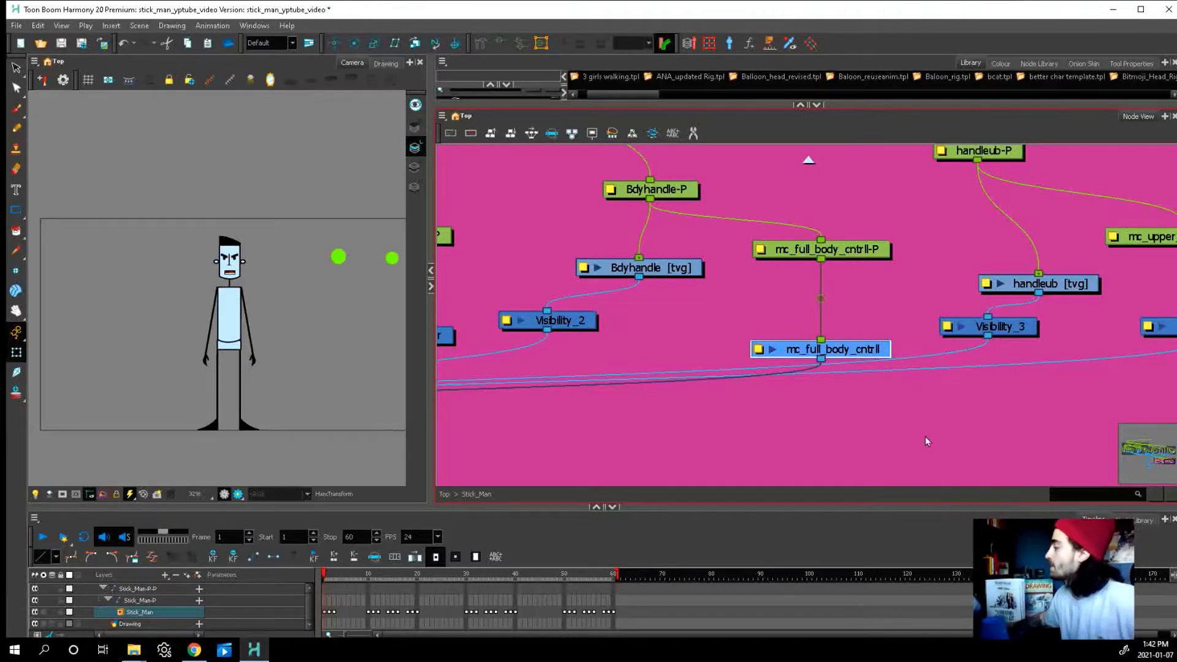
{"action": "left_click_drag", "start_coordinate": [1000, 380], "coordinate": [651, 377]}
{"action": "left_click", "coordinate": [861, 331]}
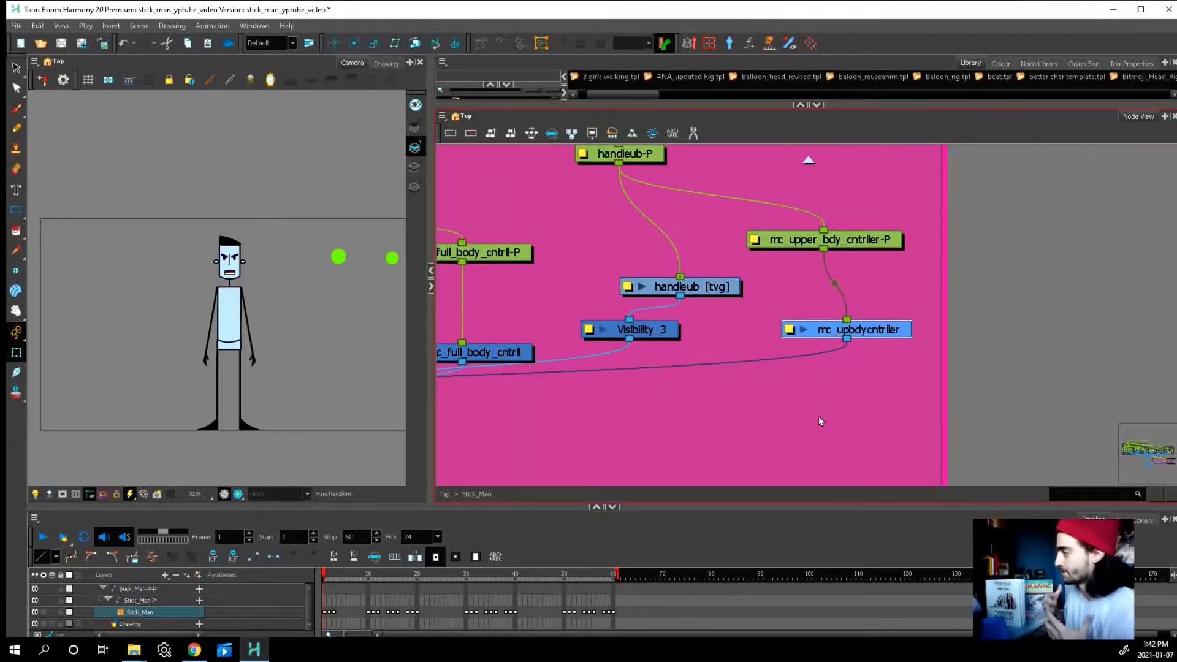
- Show the control of mc_Head_Controller in the camera view and move its point around inside the box to pose the head
{"action": "scroll", "coordinate": [824, 380], "scroll_direction": "down", "scroll_amount": 2}
{"action": "left_click_drag", "start_coordinate": [672, 372], "coordinate": [999, 369]}
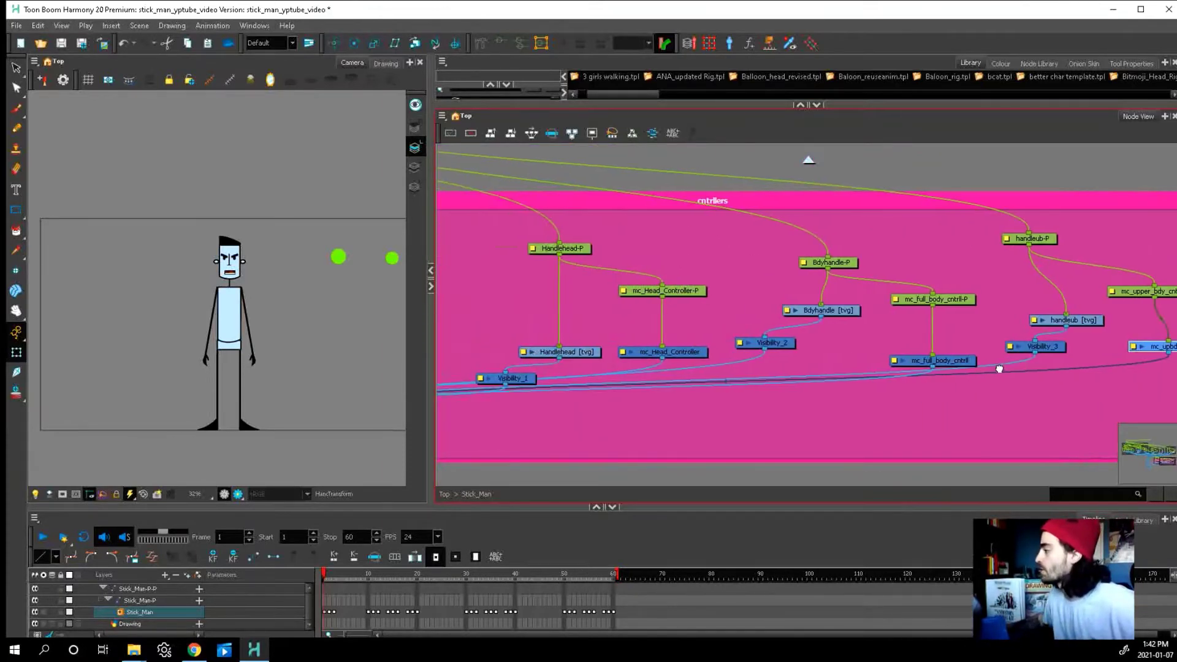
{"action": "left_click_drag", "start_coordinate": [718, 377], "coordinate": [689, 403]}
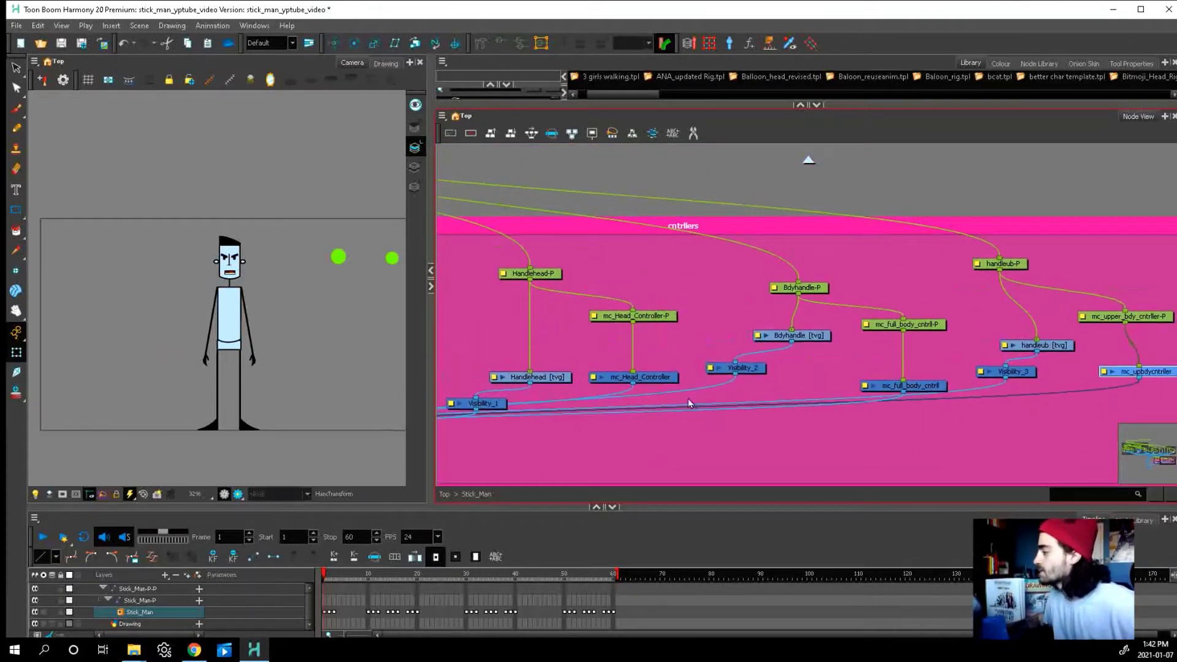
{"action": "left_click", "coordinate": [660, 381]}
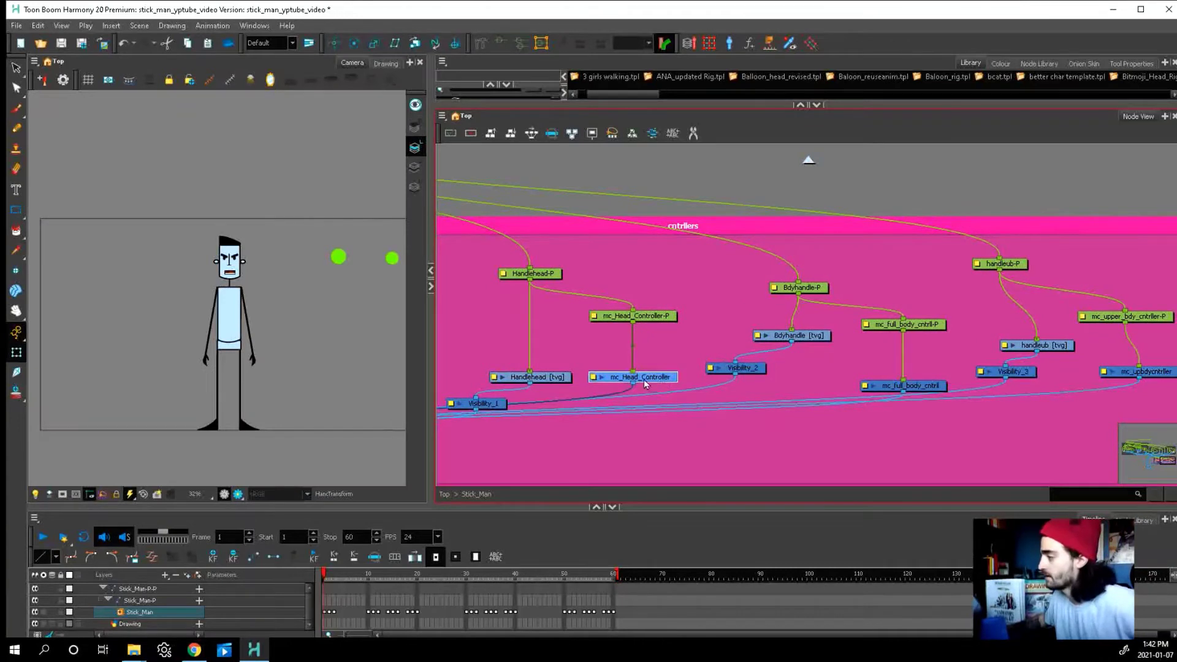
{"action": "scroll", "coordinate": [662, 381], "scroll_direction": "up", "scroll_amount": 1}
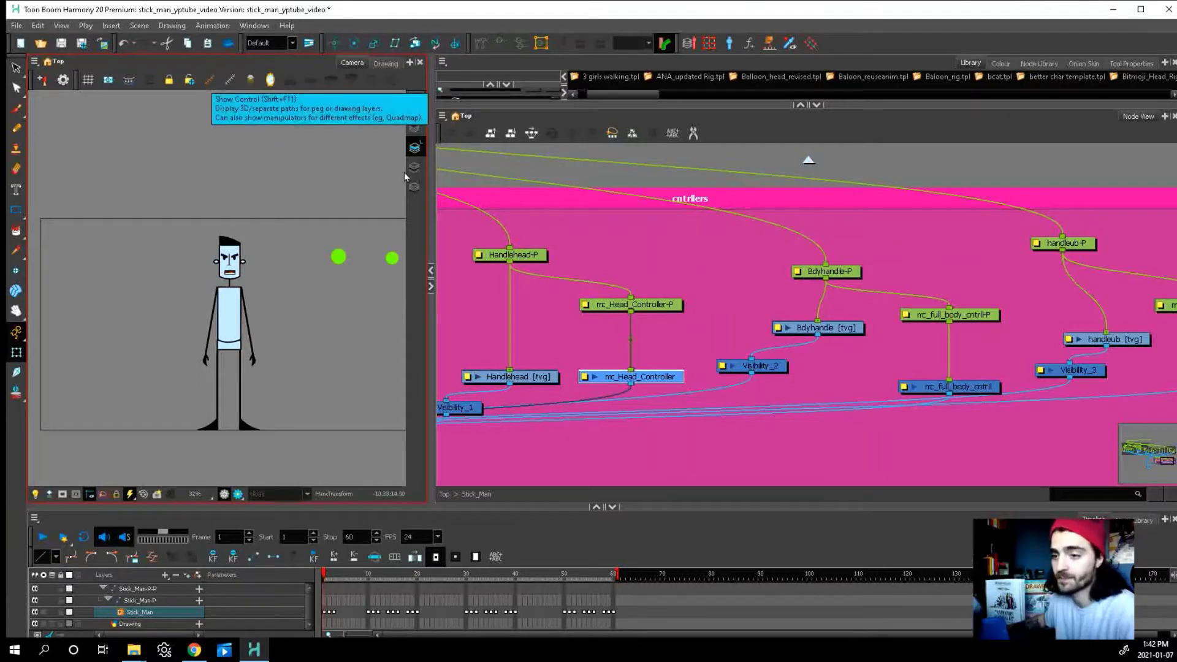
{"action": "left_click", "coordinate": [209, 83]}
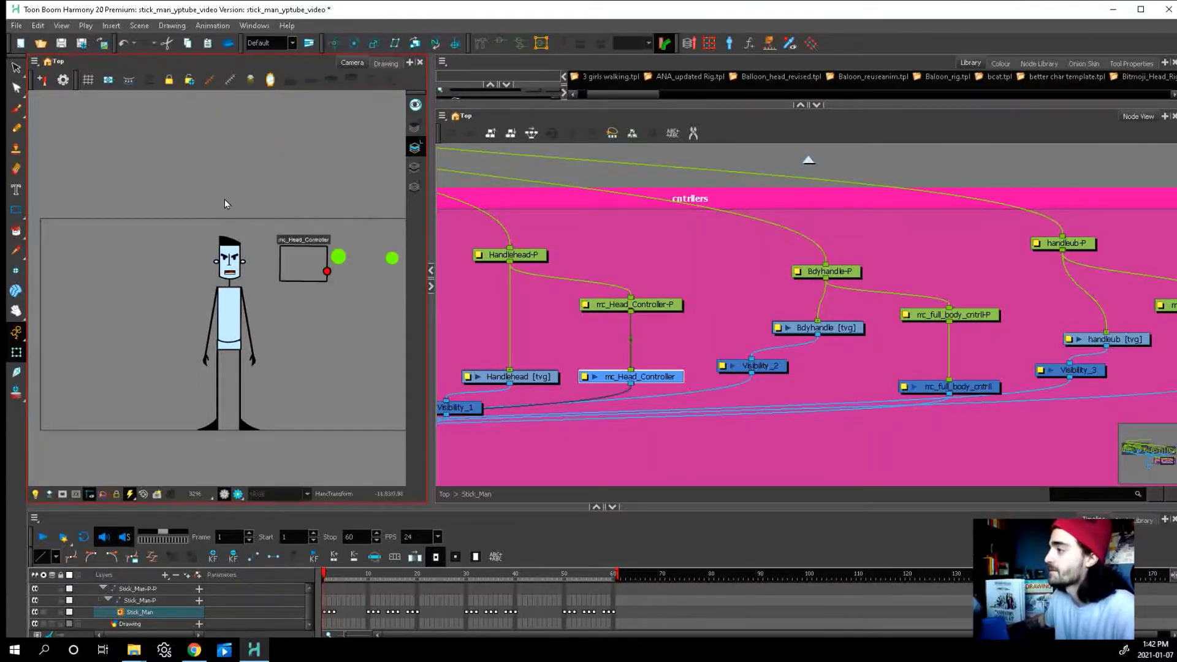
{"action": "scroll", "coordinate": [321, 269], "scroll_direction": "up", "scroll_amount": 1}
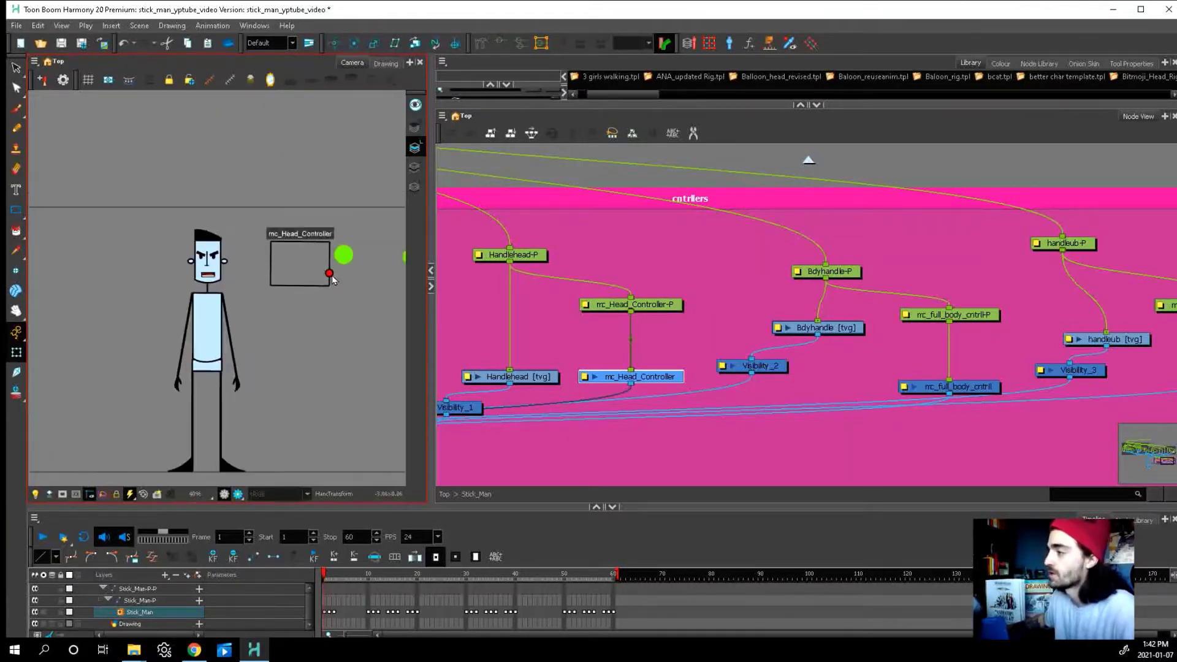
{"action": "mouse_move", "coordinate": [330, 272]}
{"action": "left_mouse_down"}
{"action": "mouse_move", "coordinate": [305, 284]}
{"action": "mouse_move", "coordinate": [309, 274]}
{"action": "mouse_move", "coordinate": [307, 292]}
{"action": "mouse_move", "coordinate": [327, 242]}
{"action": "mouse_move", "coordinate": [236, 240]}
{"action": "mouse_move", "coordinate": [285, 304]}
{"action": "mouse_move", "coordinate": [329, 274]}
{"action": "mouse_move", "coordinate": [266, 270]}
{"action": "mouse_move", "coordinate": [286, 284]}
{"action": "mouse_move", "coordinate": [324, 260]}
{"action": "left_mouse_up"}
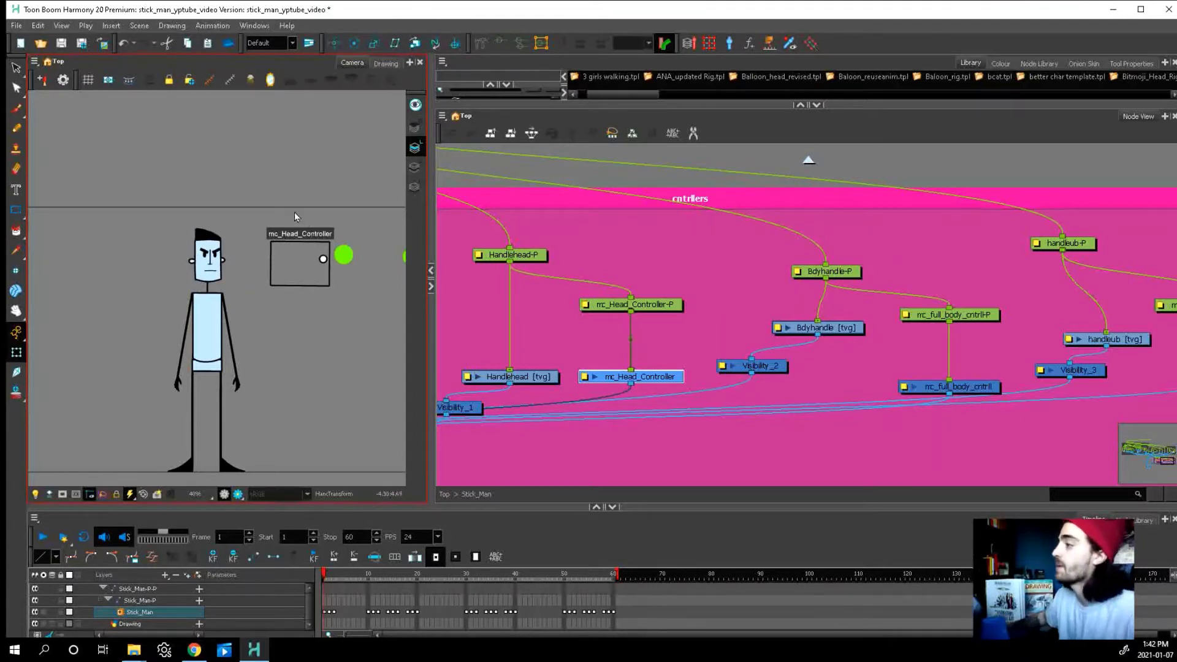
{"action": "mouse_move", "coordinate": [326, 258]}
{"action": "left_mouse_down"}
{"action": "mouse_move", "coordinate": [306, 279]}
{"action": "mouse_move", "coordinate": [321, 269]}
{"action": "mouse_move", "coordinate": [273, 256]}
{"action": "mouse_move", "coordinate": [300, 287]}
{"action": "mouse_move", "coordinate": [363, 270]}
{"action": "mouse_move", "coordinate": [294, 293]}
{"action": "mouse_move", "coordinate": [334, 245]}
{"action": "mouse_move", "coordinate": [291, 263]}
{"action": "left_mouse_up"}
- Show the control of mc_full_body_cntrll and move its point to the lower edge of its box to make the body crouch
{"action": "left_click", "coordinate": [981, 390]}
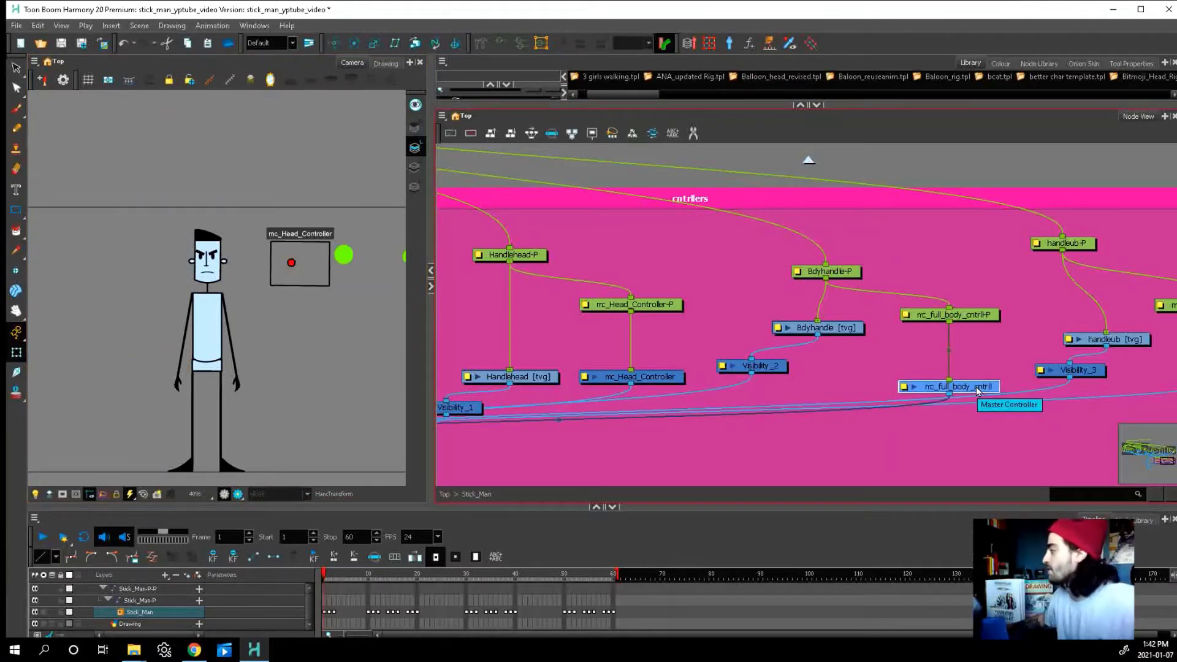
{"action": "left_click_drag", "start_coordinate": [979, 392], "coordinate": [840, 383]}
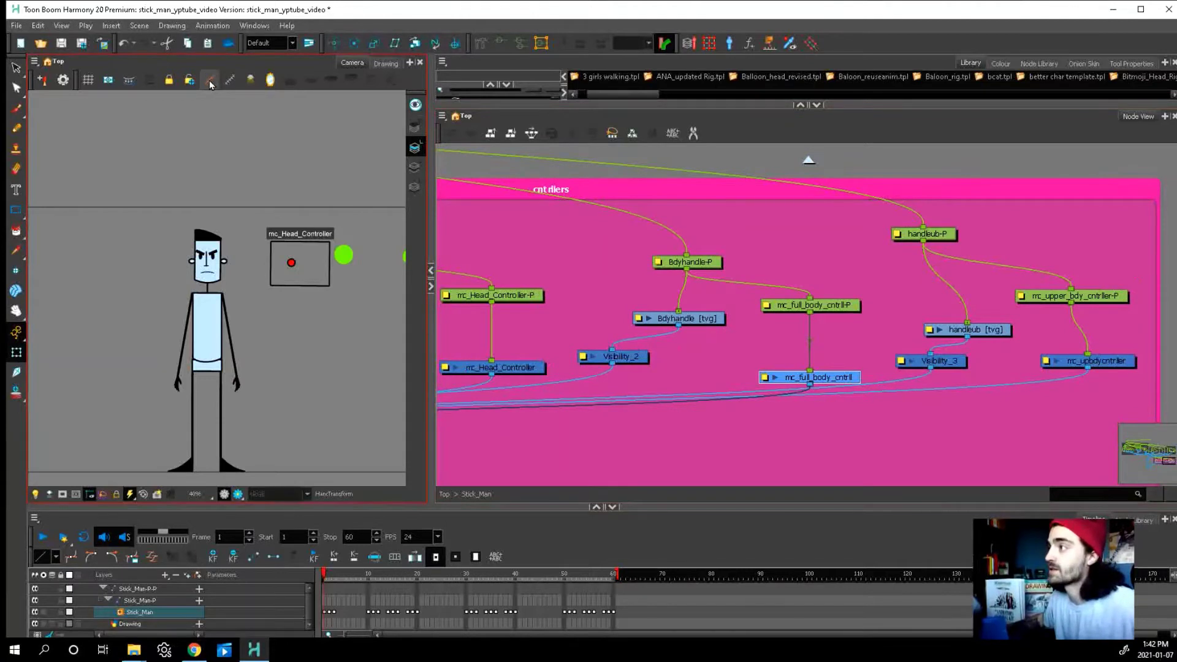
{"action": "scroll", "coordinate": [278, 292], "scroll_direction": "down", "scroll_amount": 2}
{"action": "scroll", "coordinate": [303, 321], "scroll_direction": "up", "scroll_amount": 2}
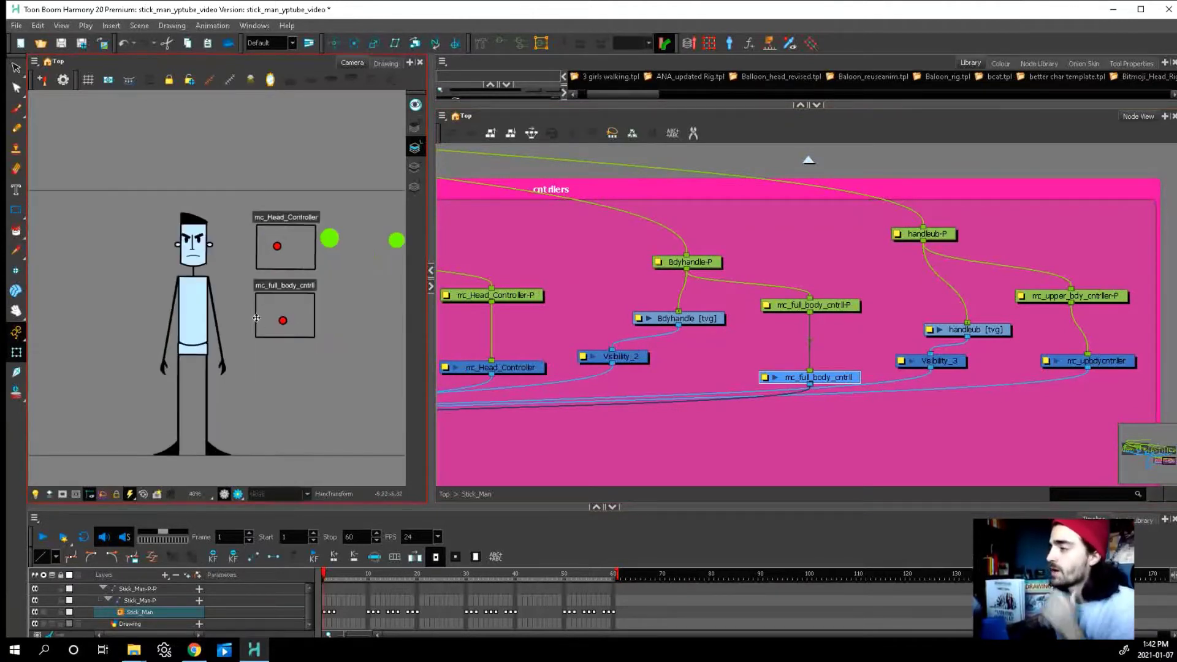
{"action": "mouse_move", "coordinate": [284, 321]}
{"action": "left_mouse_down"}
{"action": "mouse_move", "coordinate": [307, 323]}
{"action": "mouse_move", "coordinate": [304, 296]}
{"action": "mouse_move", "coordinate": [263, 310]}
{"action": "mouse_move", "coordinate": [273, 357]}
{"action": "mouse_move", "coordinate": [296, 348]}
{"action": "mouse_move", "coordinate": [293, 299]}
{"action": "mouse_move", "coordinate": [270, 334]}
{"action": "left_mouse_up"}
{"action": "left_click_drag", "start_coordinate": [241, 347], "coordinate": [301, 337]}
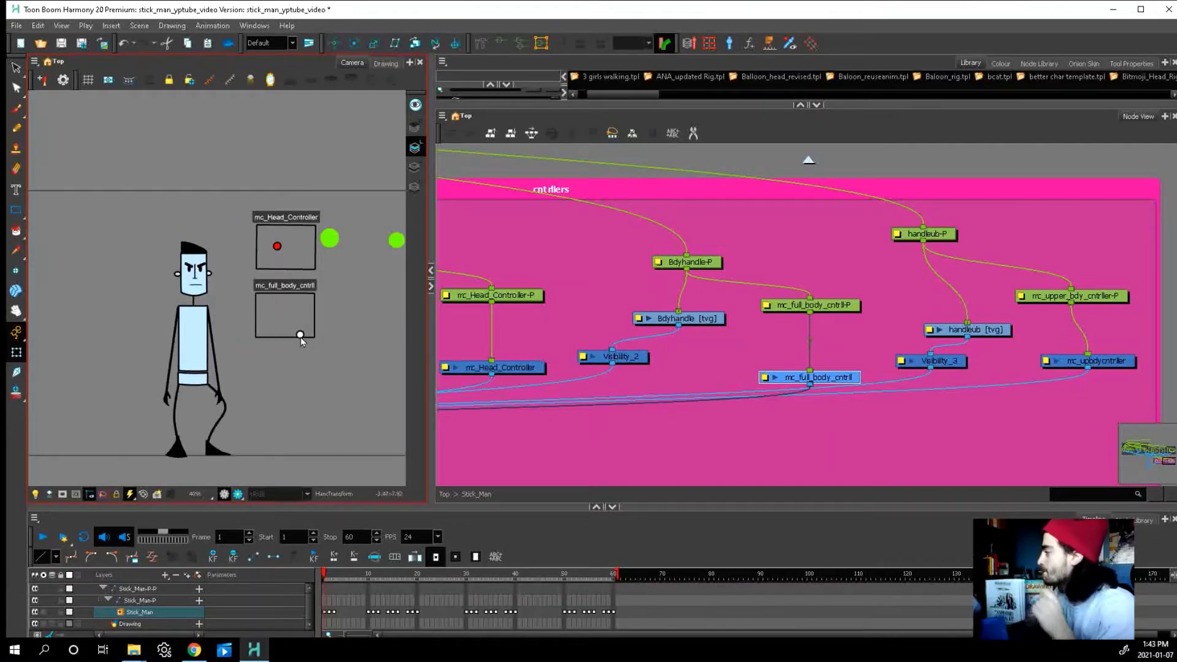
- Show the mc_eye_controller control, move its point to the box's lower corner, and return the full-body control's point near its centre
{"action": "left_click_drag", "start_coordinate": [510, 388], "coordinate": [904, 401]}
{"action": "left_click", "coordinate": [592, 374]}
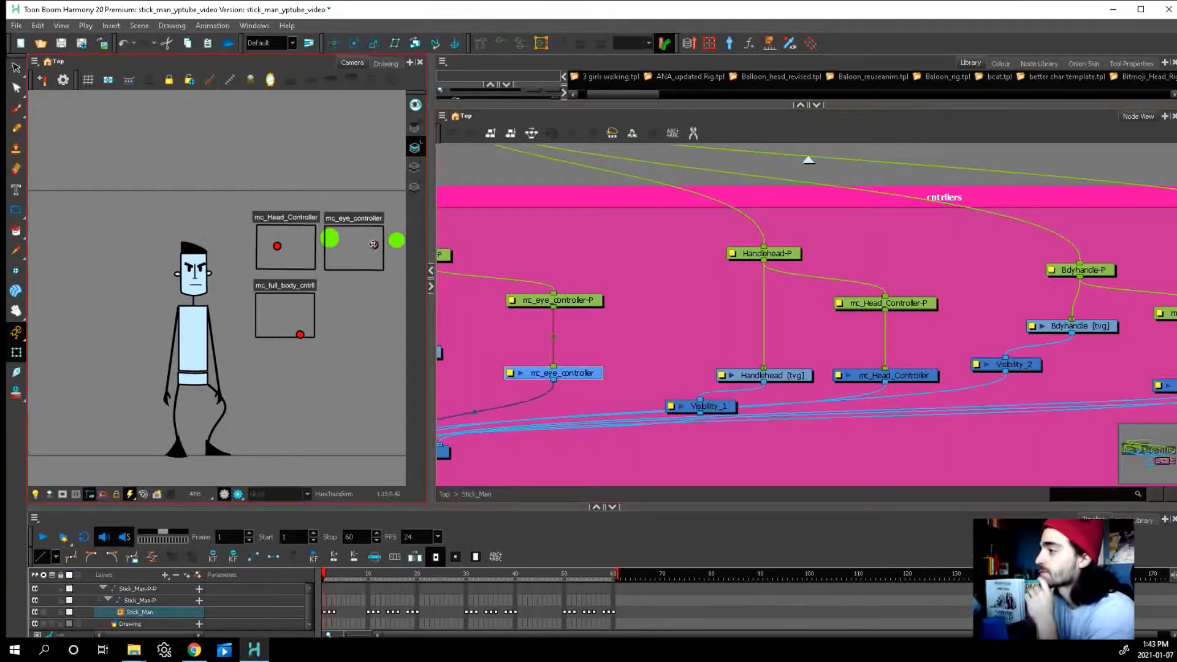
{"action": "left_click_drag", "start_coordinate": [373, 246], "coordinate": [329, 275]}
{"action": "mouse_move", "coordinate": [280, 317]}
{"action": "left_mouse_down"}
{"action": "mouse_move", "coordinate": [258, 296]}
{"action": "mouse_move", "coordinate": [289, 320]}
{"action": "left_mouse_up"}
- Show the mc_upbdycntrller control, lean the upper body sideways with its point, and bring the eye control's point near its centre
{"action": "left_click_drag", "start_coordinate": [953, 415], "coordinate": [611, 385]}
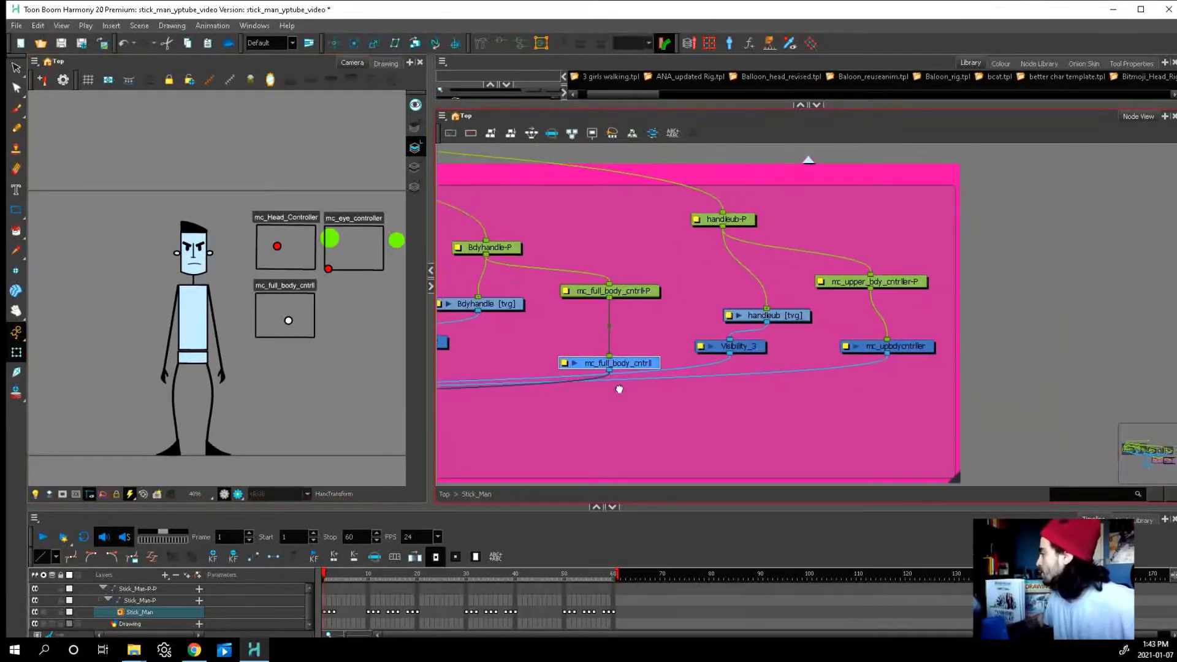
{"action": "left_click", "coordinate": [823, 353]}
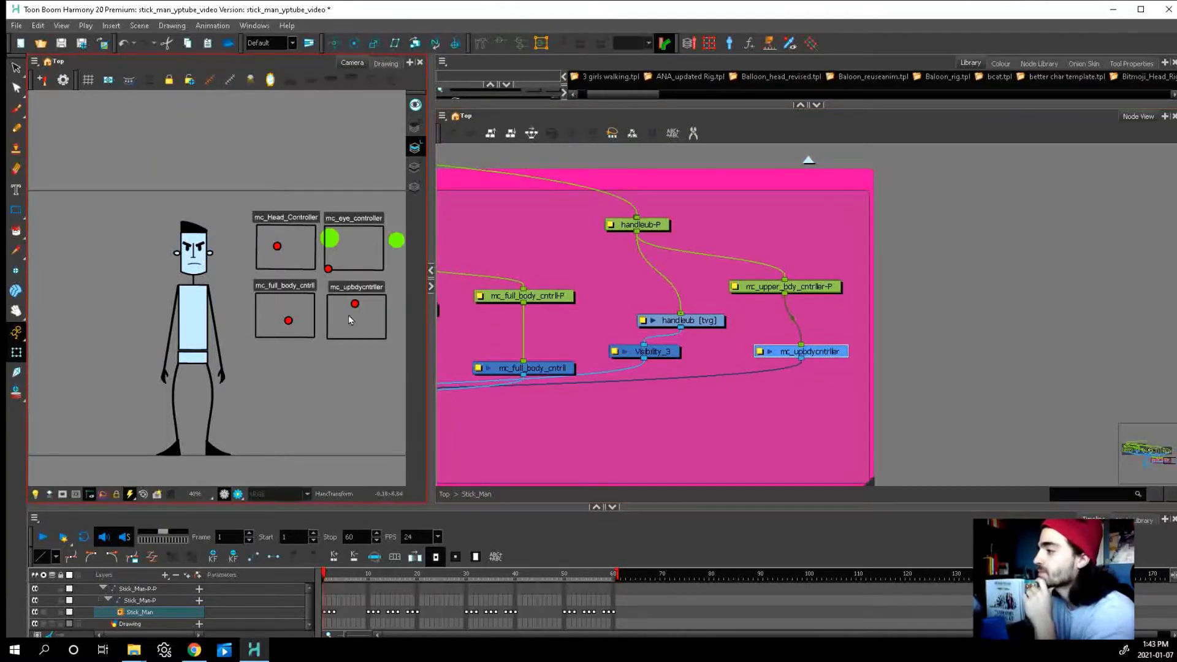
{"action": "left_click_drag", "start_coordinate": [354, 304], "coordinate": [360, 247]}
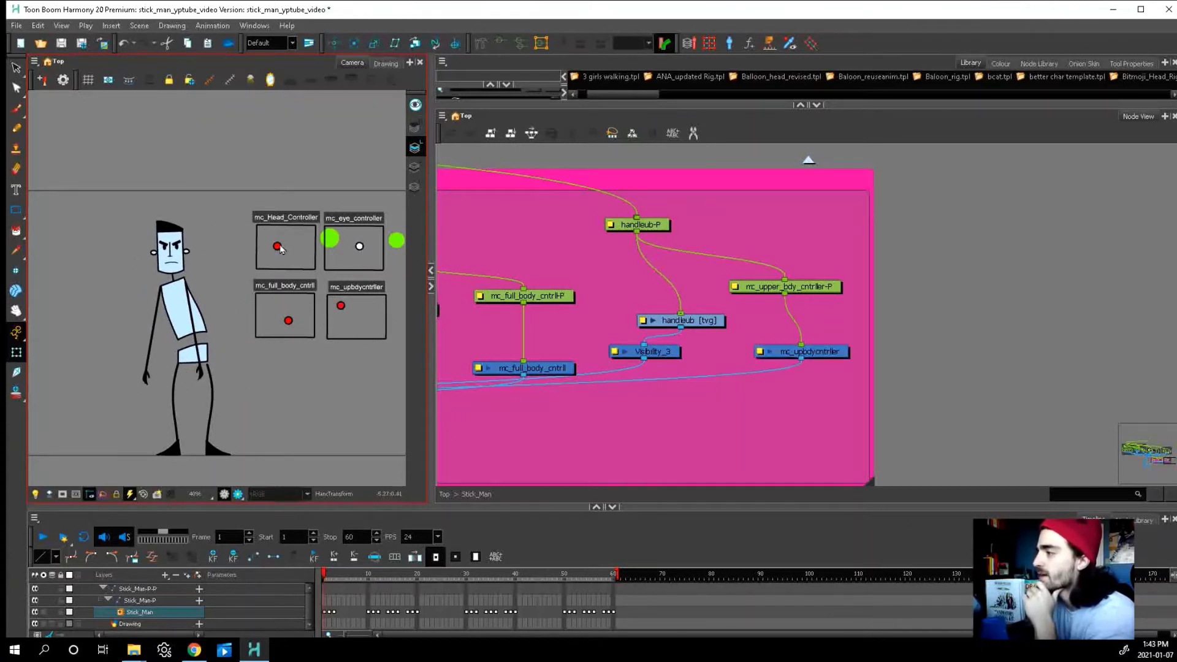
- Move the head control's point to the upper left edge of its box and centre the upper-body control's point to straighten the torso
{"action": "left_click_drag", "start_coordinate": [288, 270], "coordinate": [257, 234]}
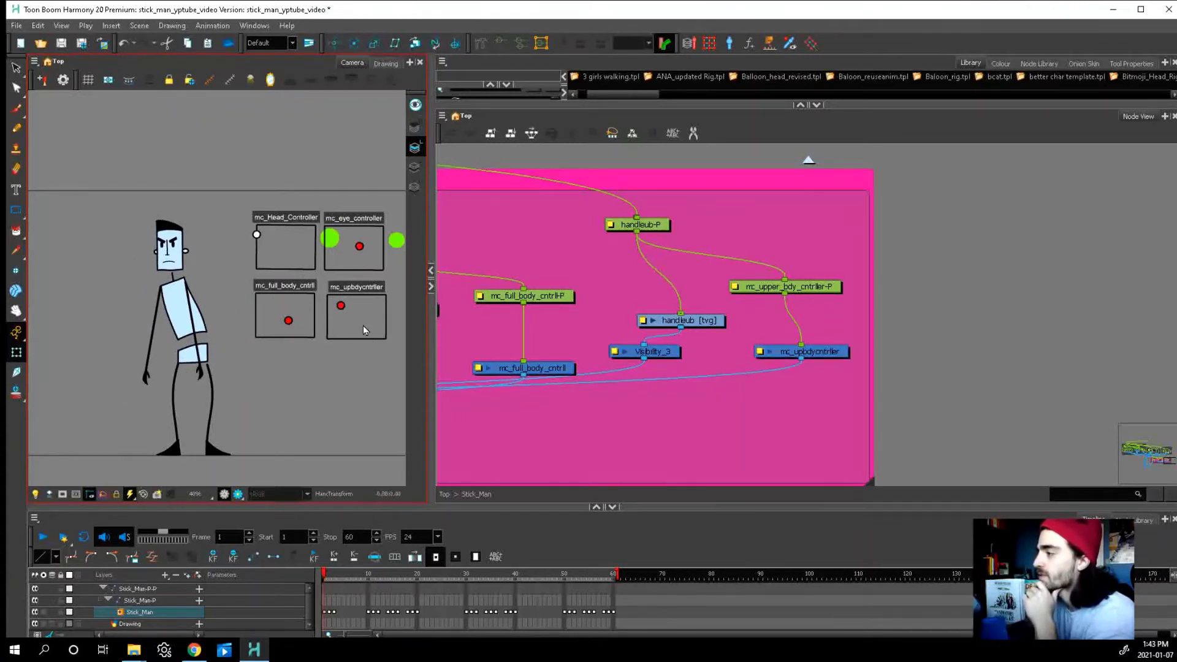
{"action": "mouse_move", "coordinate": [341, 304]}
{"action": "left_mouse_down"}
{"action": "mouse_move", "coordinate": [359, 323]}
{"action": "mouse_move", "coordinate": [381, 320]}
{"action": "mouse_move", "coordinate": [356, 316]}
{"action": "left_mouse_up"}
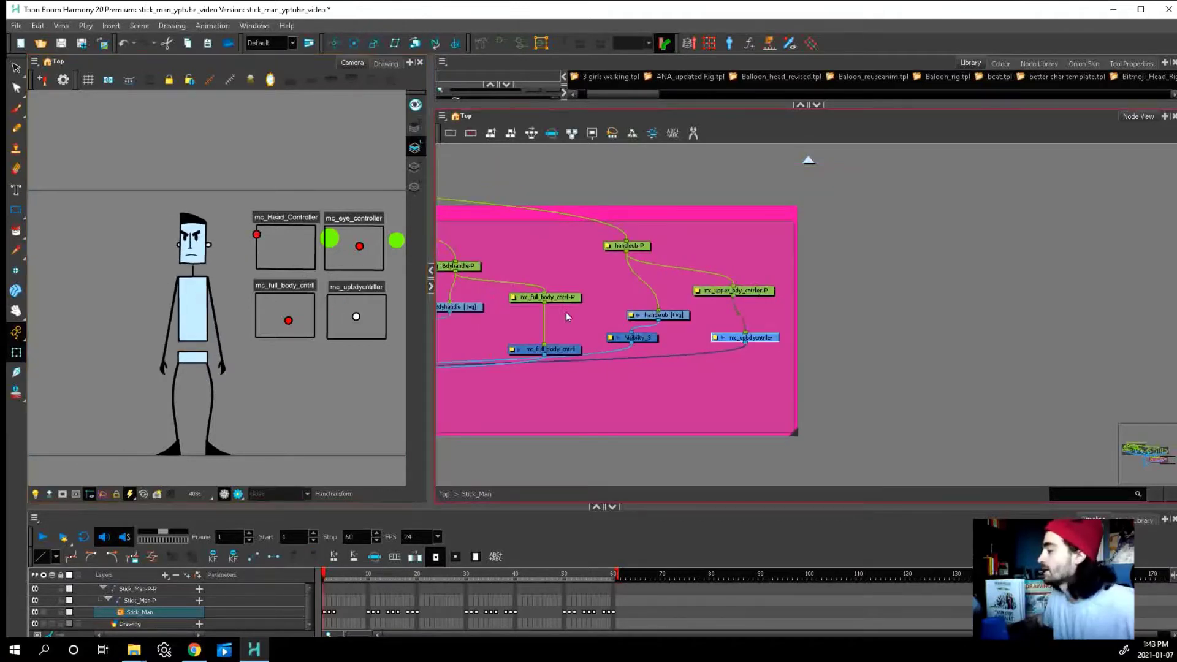
- Select the green handle belonging to the eye controller and use it to reposition the controller box beside the character
{"action": "left_click_drag", "start_coordinate": [541, 322], "coordinate": [723, 359]}
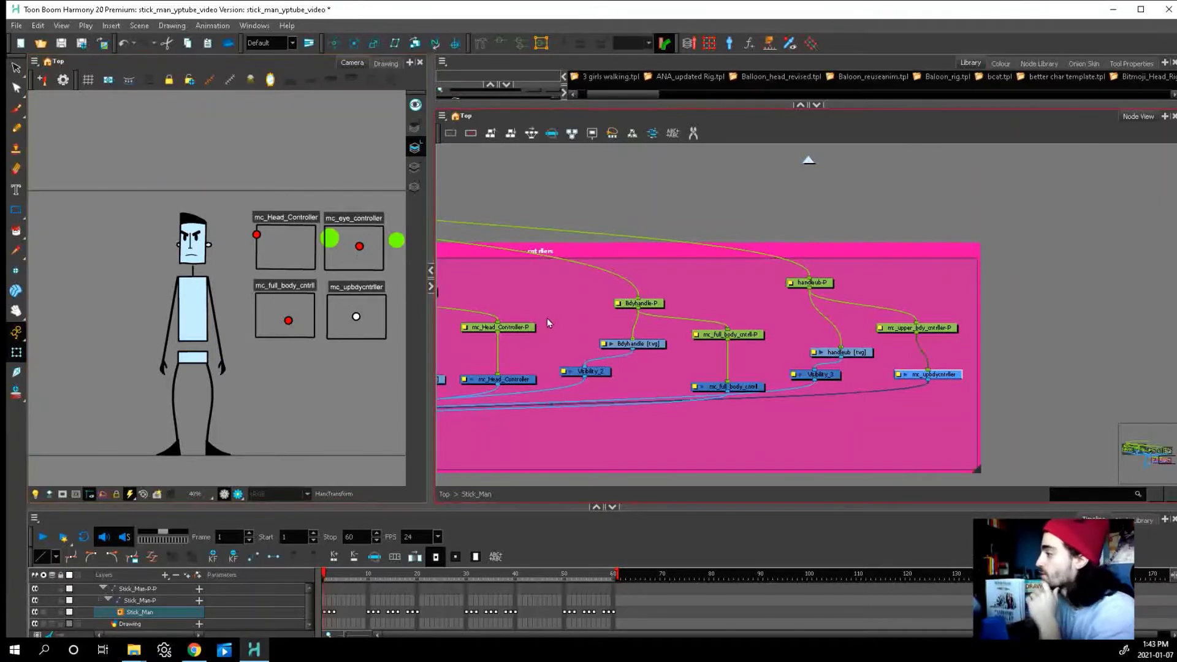
{"action": "left_click_drag", "start_coordinate": [548, 313], "coordinate": [784, 339]}
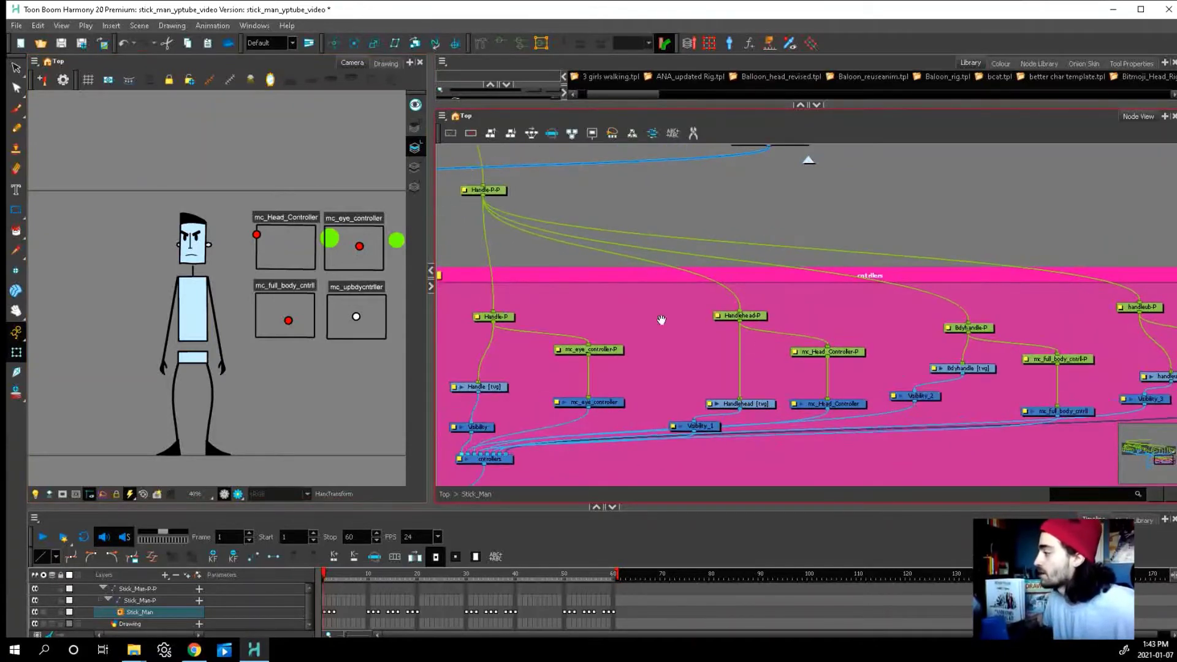
{"action": "left_click", "coordinate": [396, 240]}
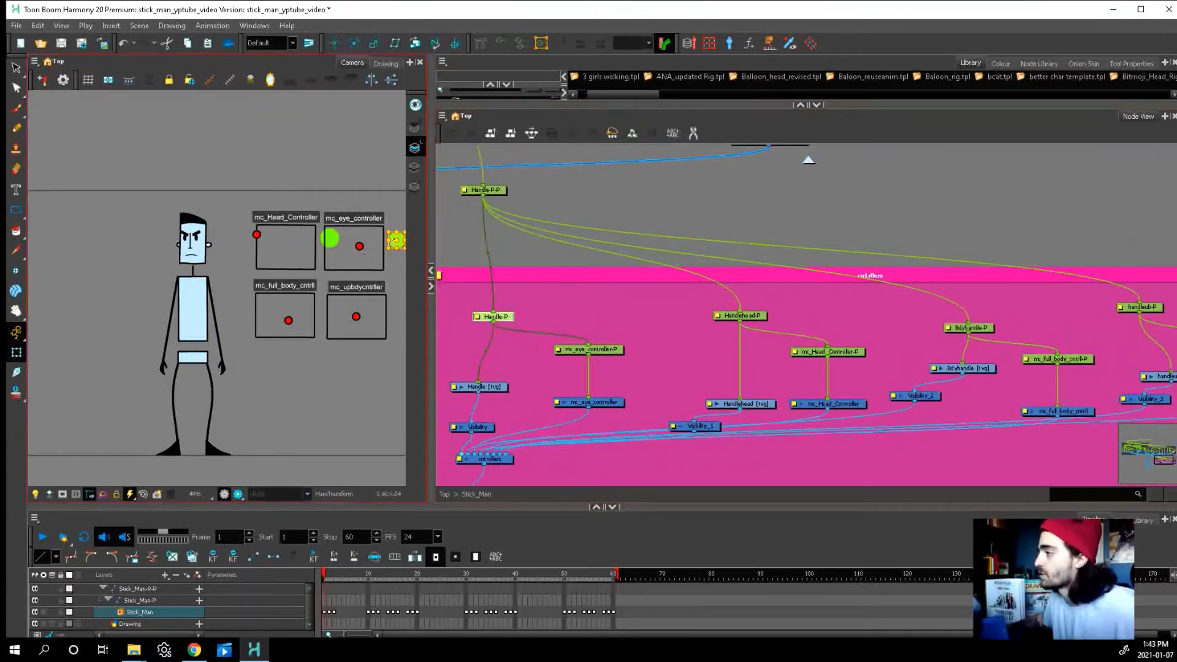
{"action": "left_click_drag", "start_coordinate": [397, 241], "coordinate": [339, 245]}
{"action": "left_click", "coordinate": [760, 316]}
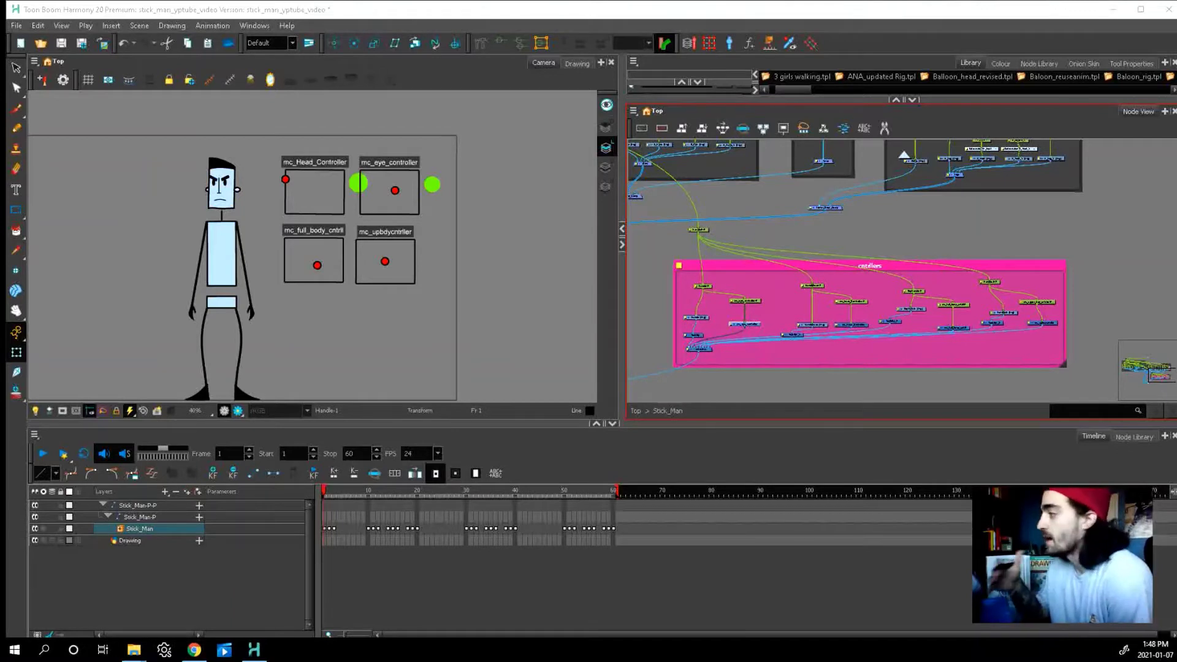
- Expand the Stick_Man group to examine the Upper_Body, Lower_Body and handle layers under Body_Master, and collapse Body_Master again
{"action": "left_click", "coordinate": [121, 530]}
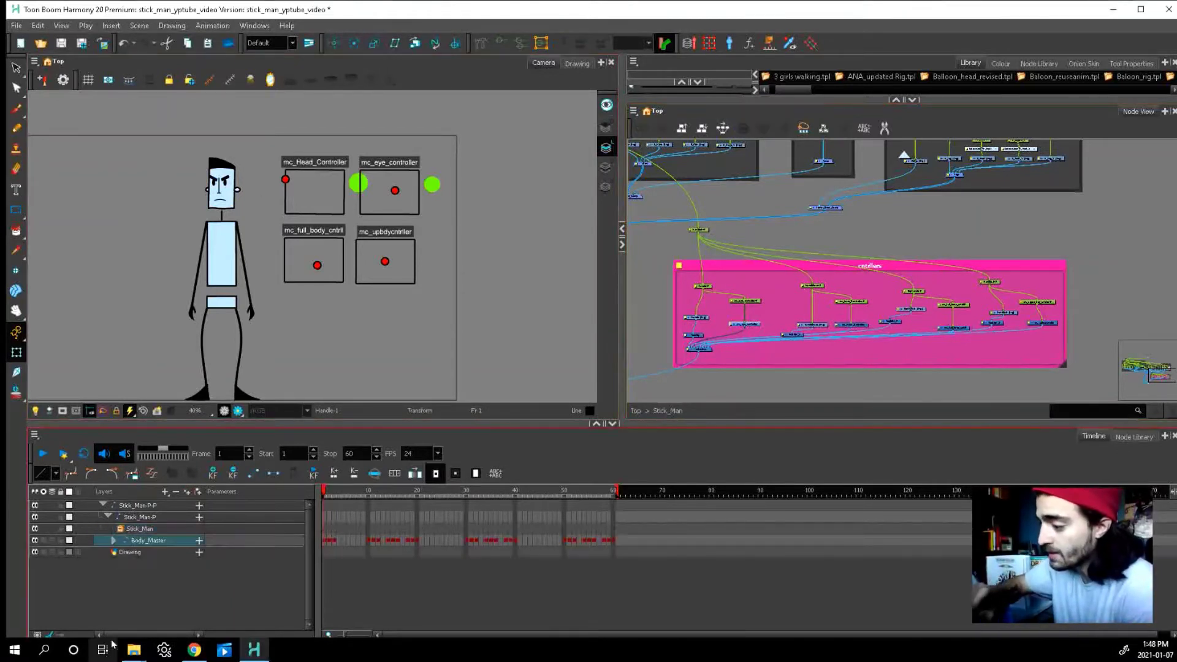
{"action": "left_click", "coordinate": [115, 541]}
{"action": "left_click", "coordinate": [114, 541]}
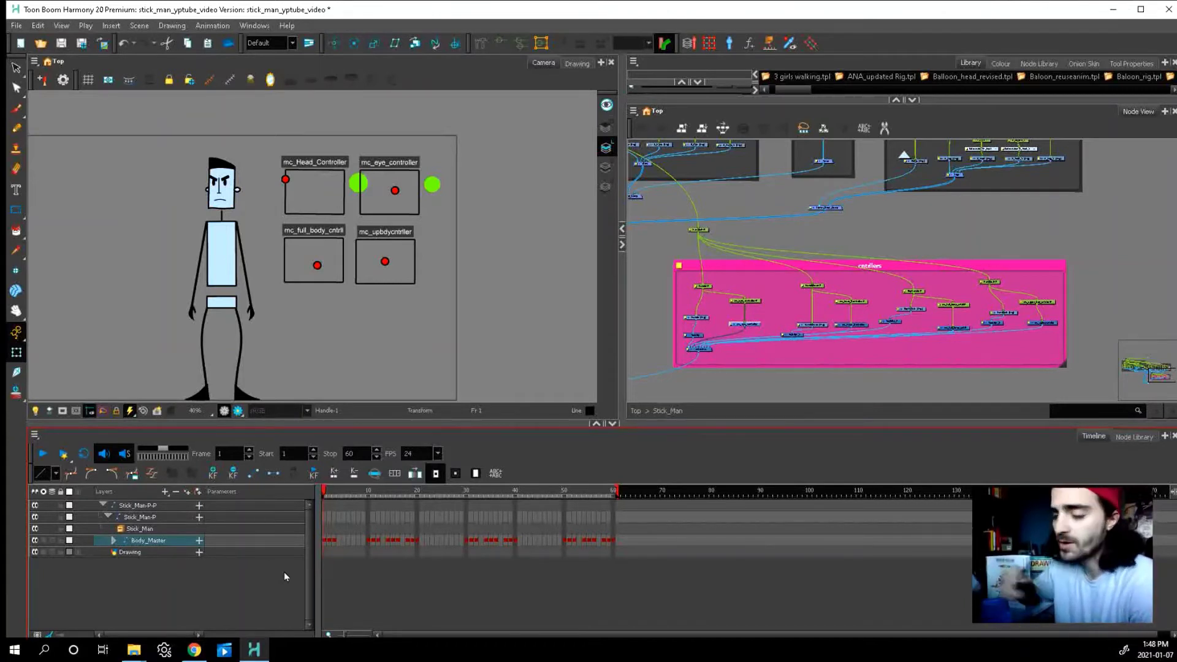
{"action": "left_click", "coordinate": [113, 541]}
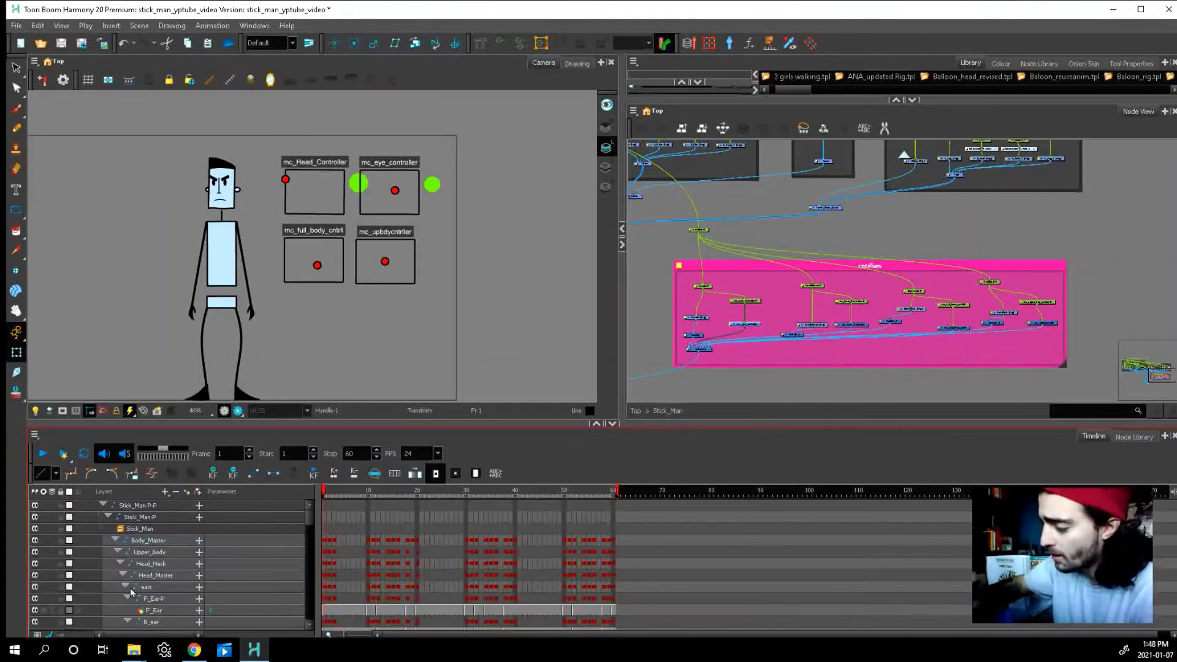
{"action": "left_click", "coordinate": [117, 575]}
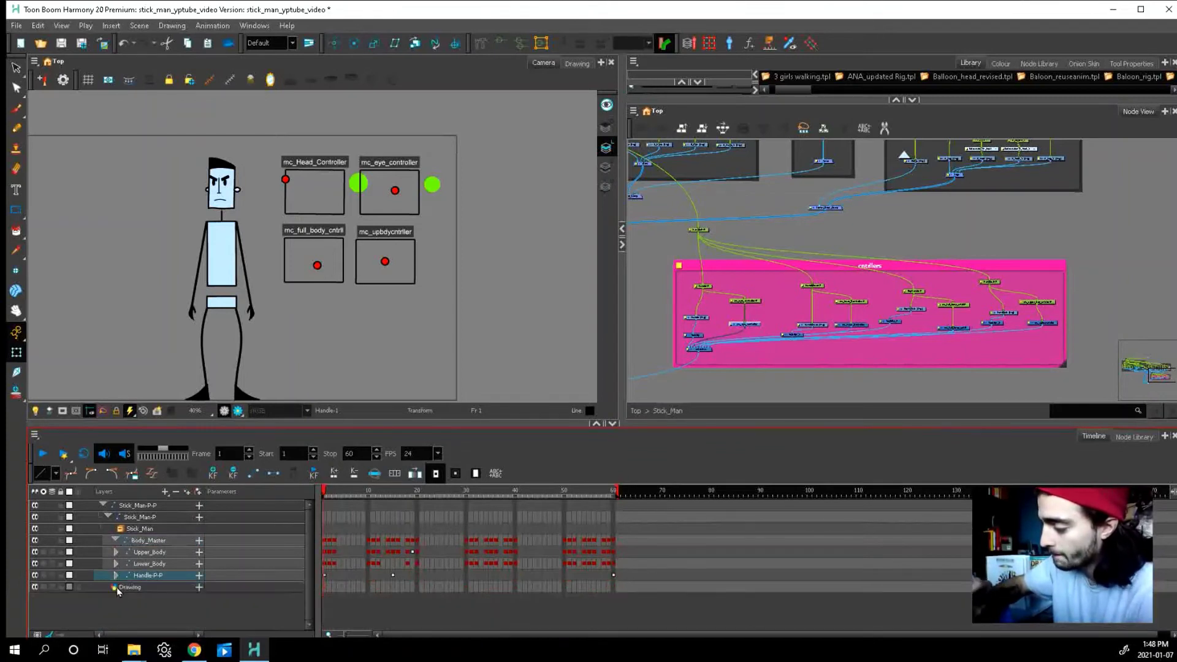
{"action": "left_click", "coordinate": [140, 565]}
{"action": "left_click", "coordinate": [147, 552]}
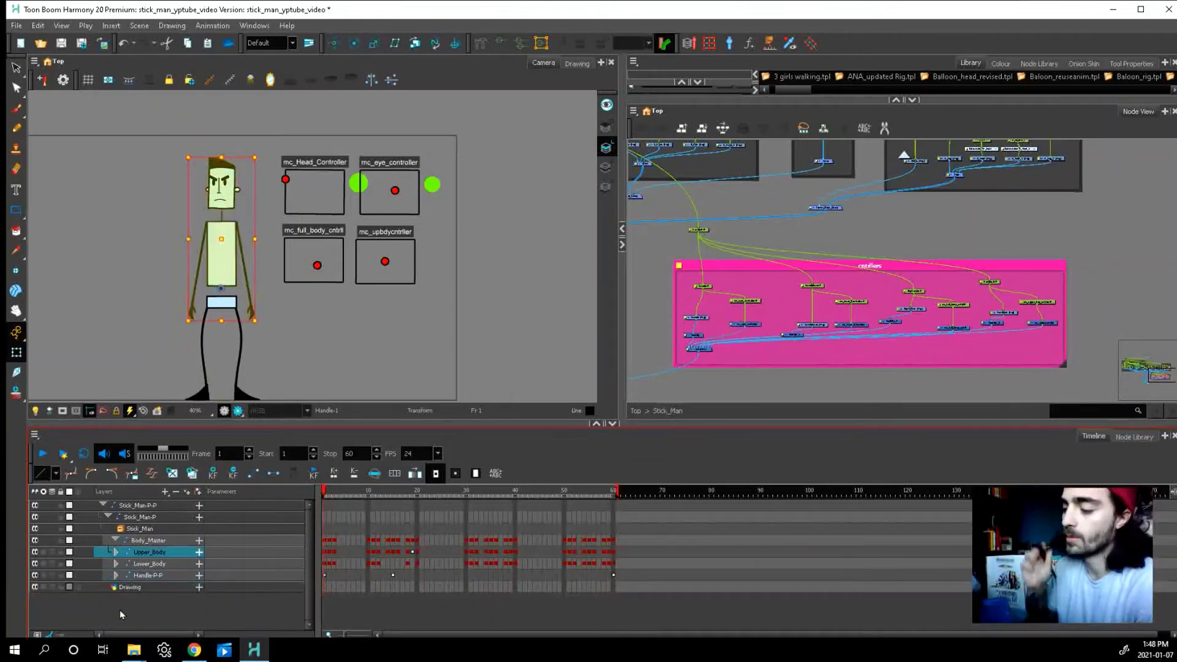
{"action": "left_click", "coordinate": [114, 540]}
- Clear the old animation from the collapsed Body_Master layer, keeping only its keyframe at frame 1
{"action": "left_click", "coordinate": [334, 540]}
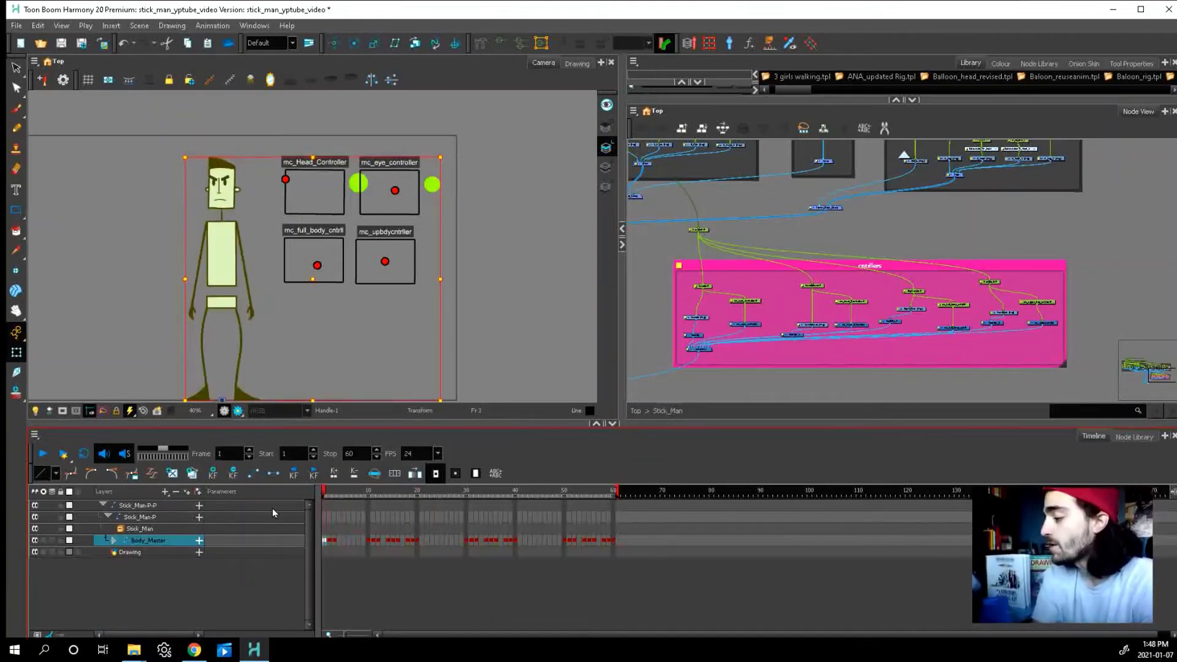
{"action": "left_click_drag", "start_coordinate": [327, 493], "coordinate": [247, 573]}
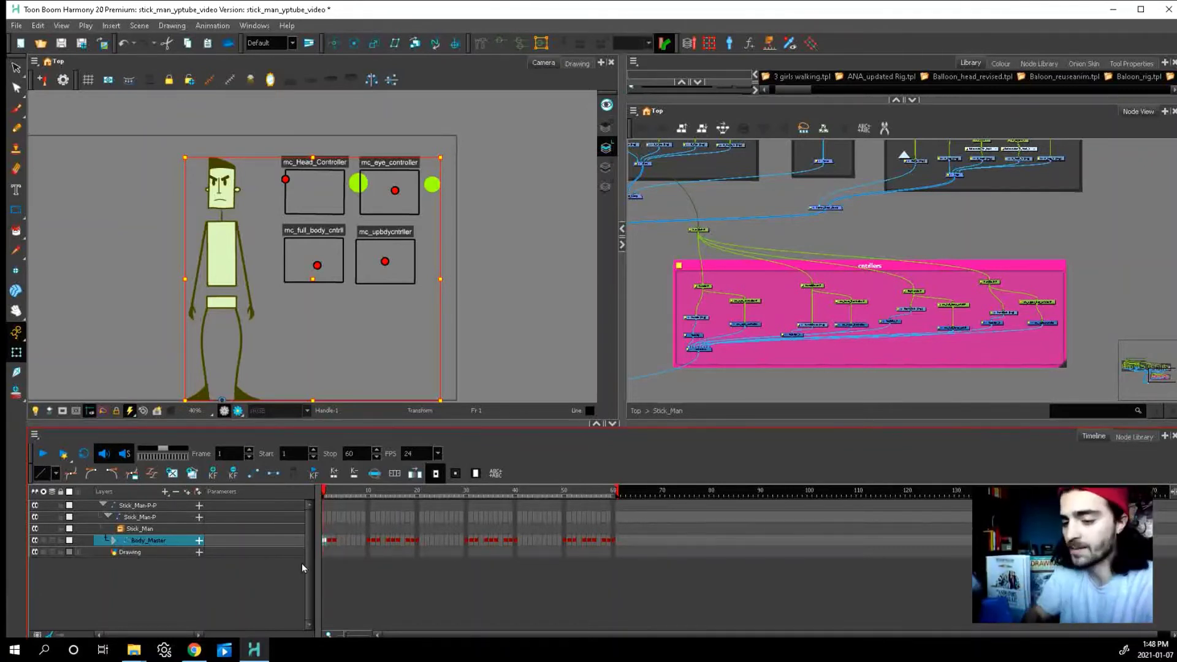
{"action": "key", "text": "plus"}
{"action": "key", "text": "plus"}
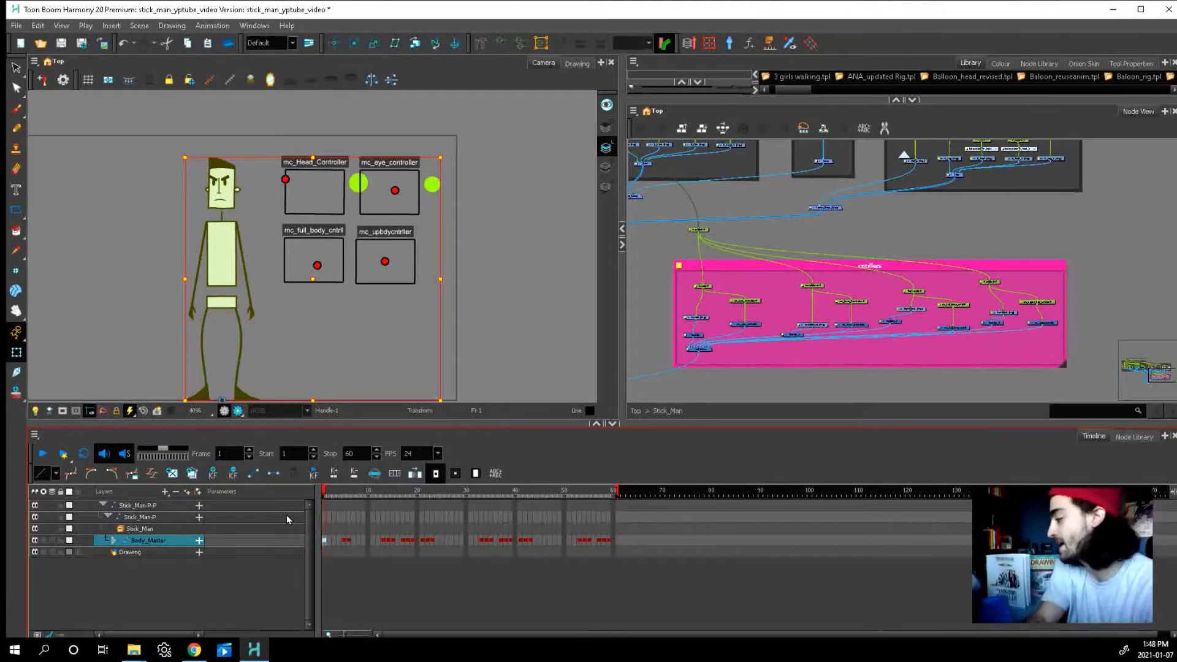
{"action": "left_click", "coordinate": [559, 540]}
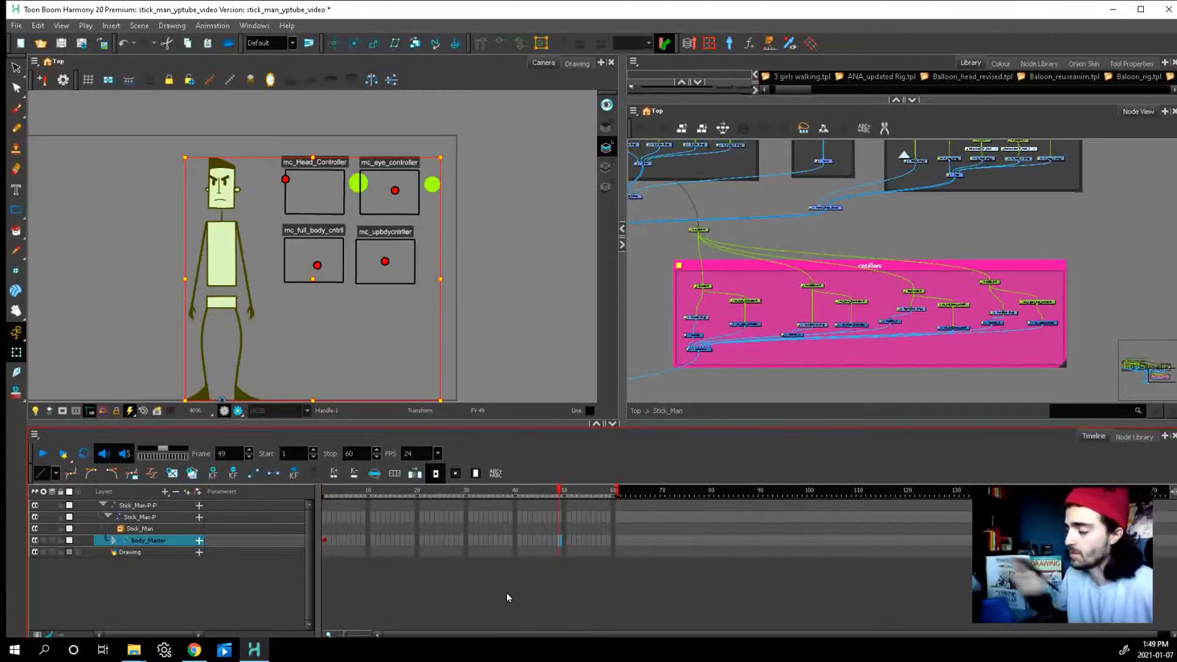
- At frame 1, crouch the figure by moving the full-body control's point to its lower corner and the upper-body control's point to its lower edge
{"action": "left_click", "coordinate": [323, 543]}
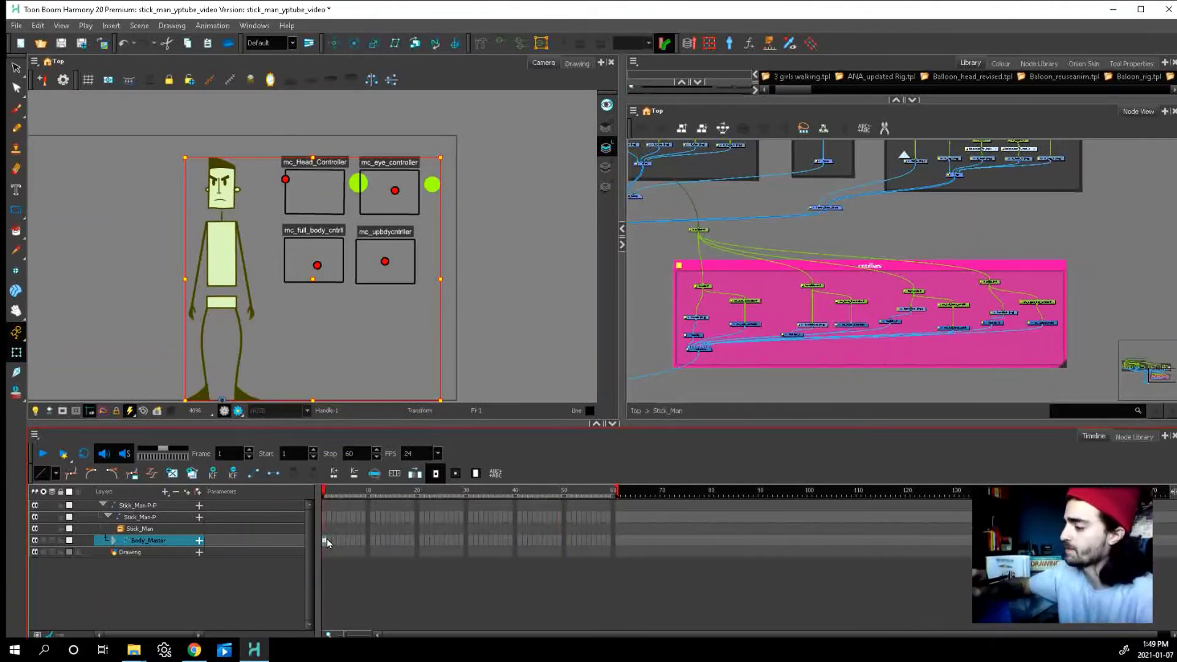
{"action": "left_click_drag", "start_coordinate": [317, 266], "coordinate": [352, 309]}
{"action": "left_click_drag", "start_coordinate": [396, 258], "coordinate": [391, 301]}
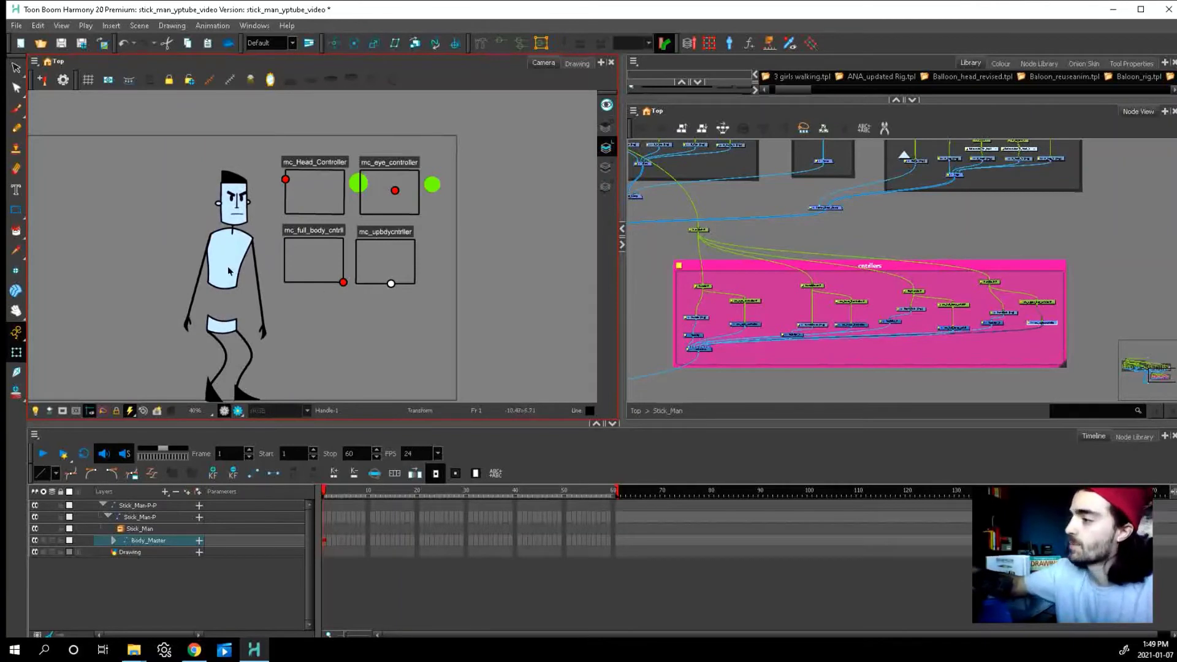
- Lower the torso with arms and head onto the hips, and move the eye and head control points to their boxes' lower edges
{"action": "left_click", "coordinate": [236, 255]}
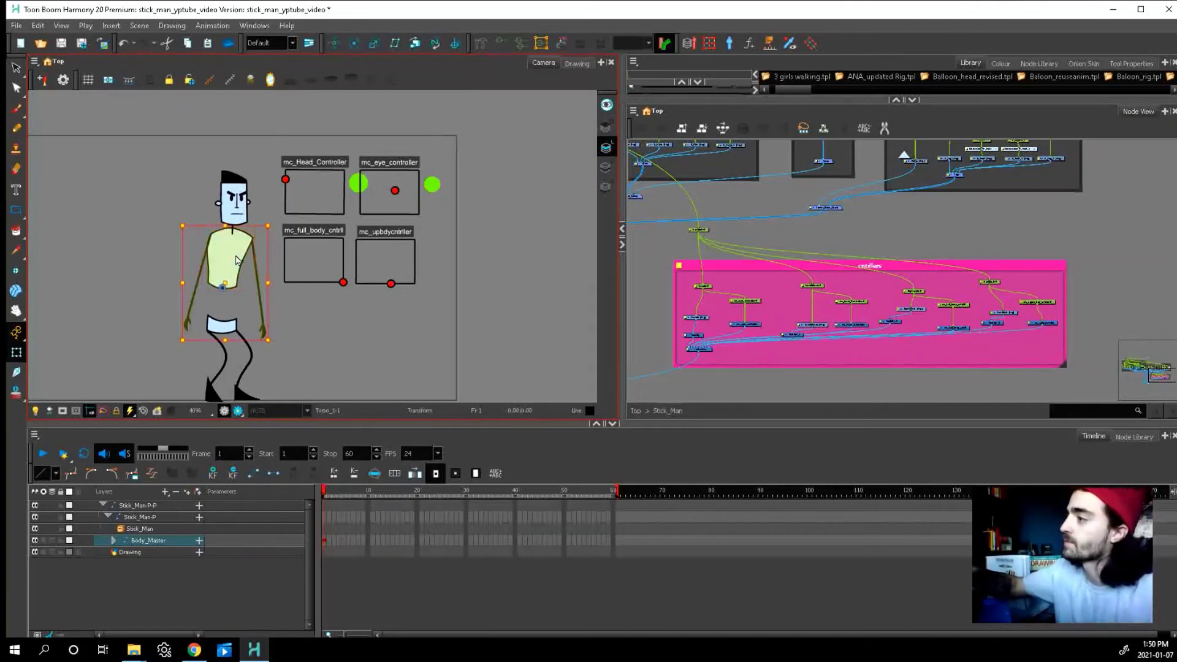
{"action": "left_click_drag", "start_coordinate": [237, 257], "coordinate": [223, 286]}
{"action": "left_click_drag", "start_coordinate": [394, 190], "coordinate": [372, 213]}
{"action": "left_click_drag", "start_coordinate": [285, 179], "coordinate": [388, 215]}
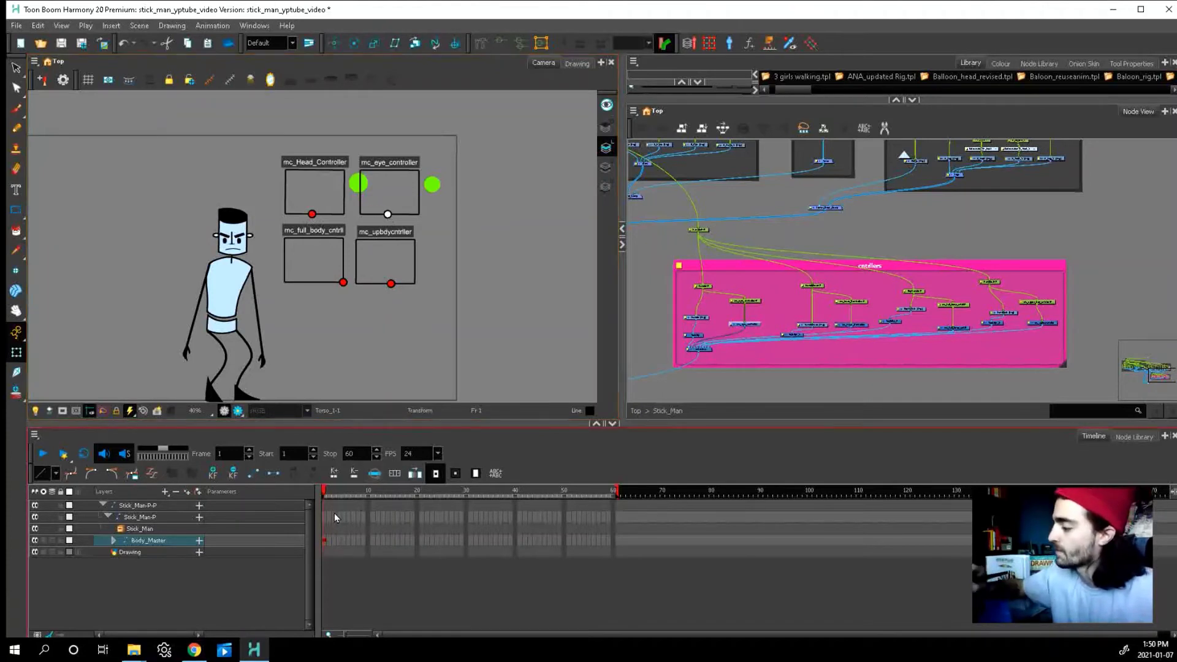
- Add a keyframe to the Body_Master layer at frame 10
{"action": "left_click_drag", "start_coordinate": [327, 495], "coordinate": [338, 495]}
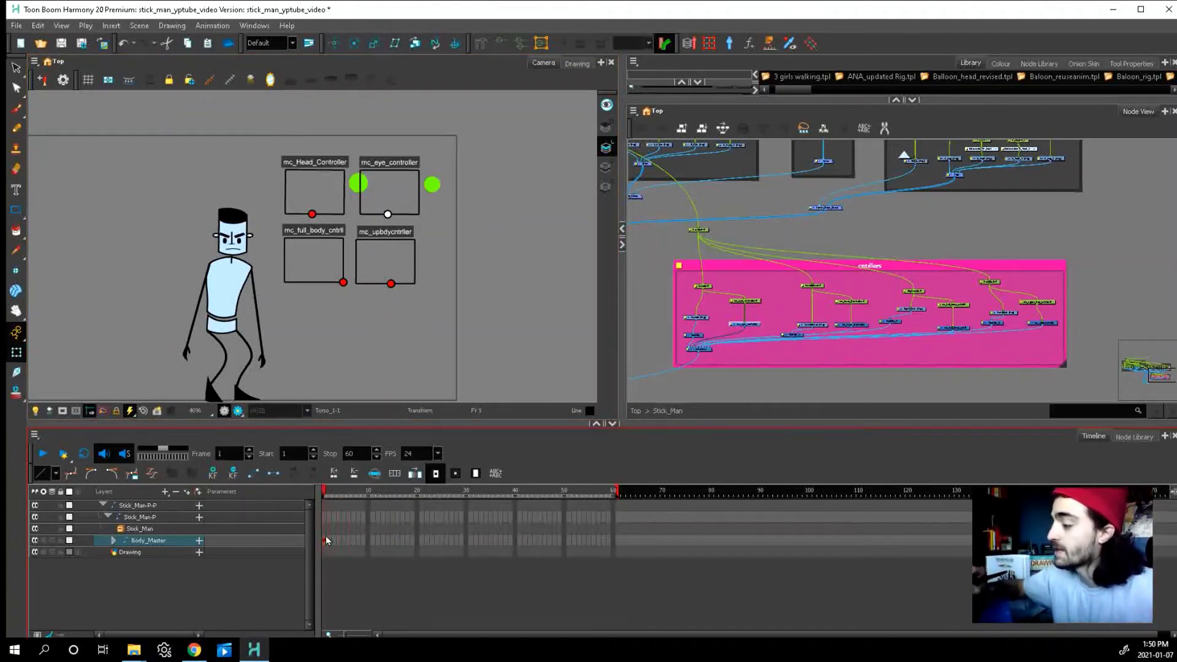
{"action": "left_click", "coordinate": [367, 540]}
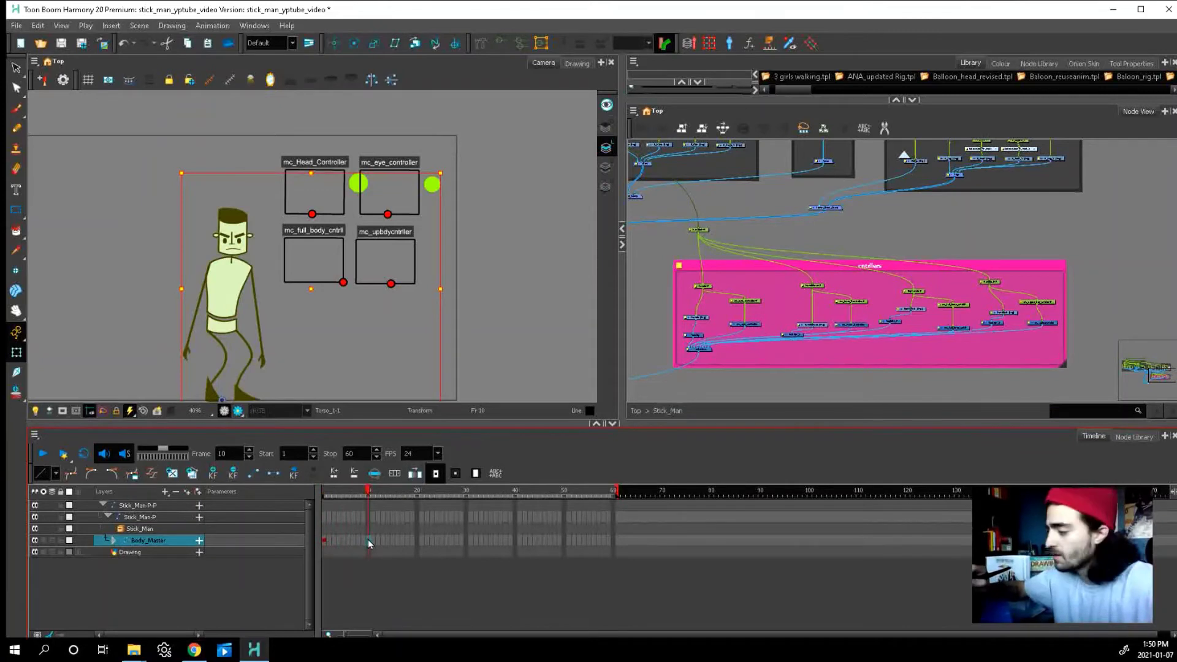
{"action": "key", "text": "F6"}
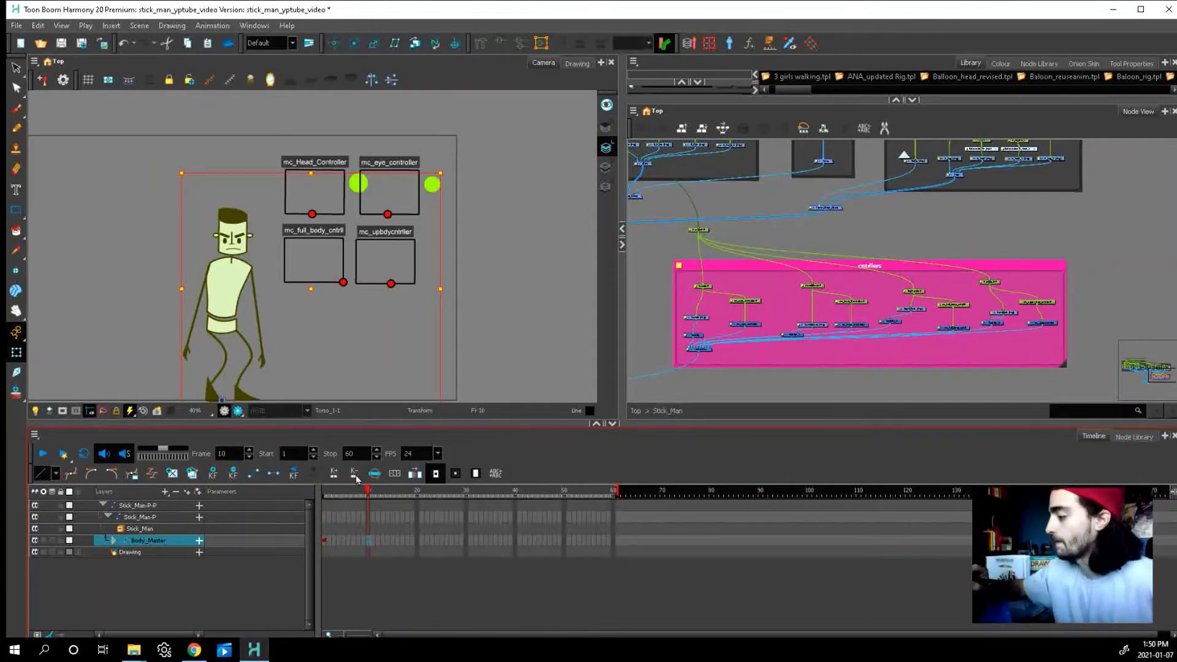
- Create a second pose at frame 10 by standing the figure up, leaning its upper body sideways and turning its head with the controllers
{"action": "left_click_drag", "start_coordinate": [343, 282], "coordinate": [324, 259]}
{"action": "left_click_drag", "start_coordinate": [390, 284], "coordinate": [407, 210]}
{"action": "left_click_drag", "start_coordinate": [312, 214], "coordinate": [335, 169]}
- Select the back arm and the torso, and examine the waist joint of the leaning pose
{"action": "left_click", "coordinate": [224, 315]}
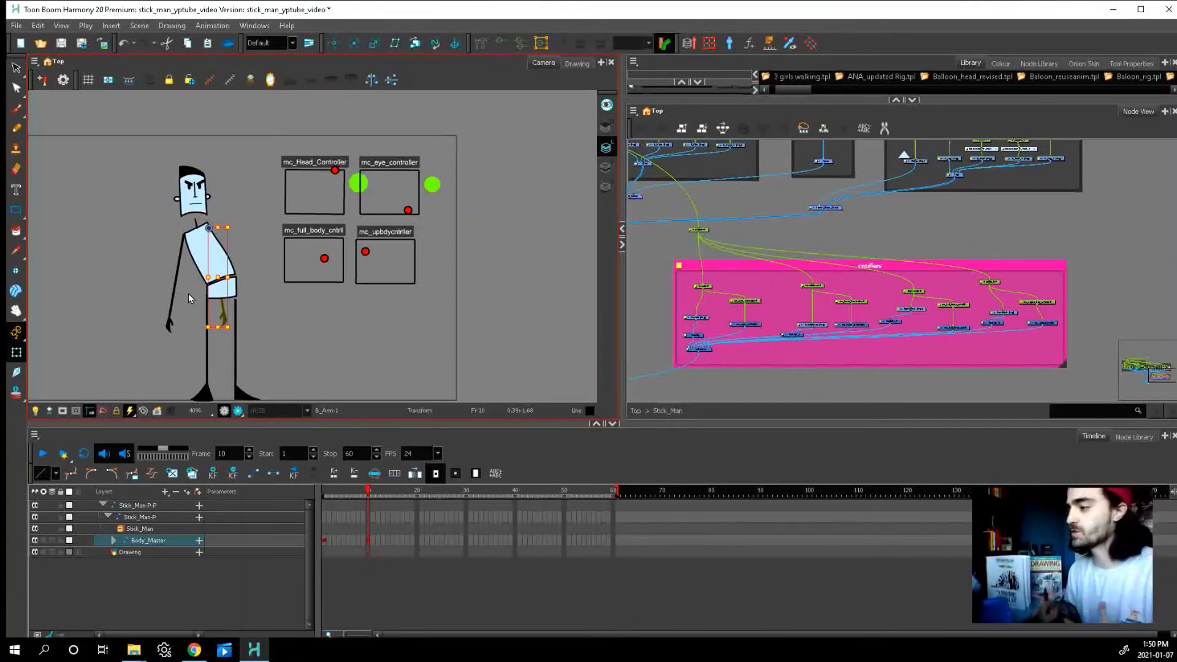
{"action": "scroll", "coordinate": [233, 282], "scroll_direction": "up", "scroll_amount": 2}
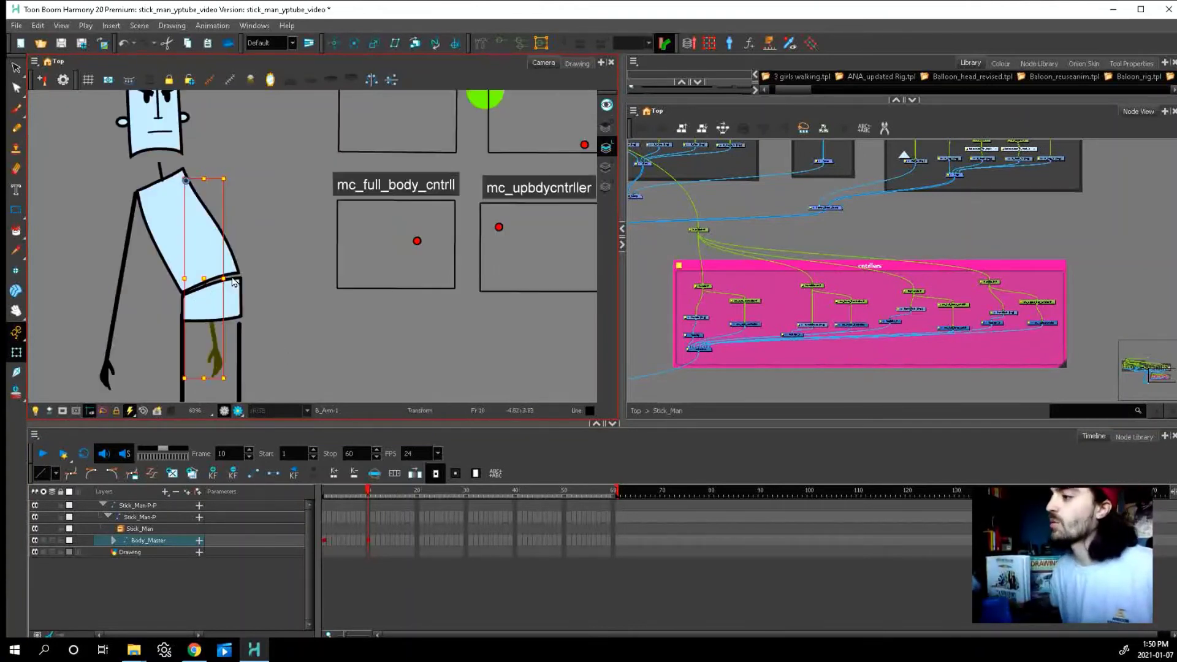
{"action": "left_click", "coordinate": [232, 246]}
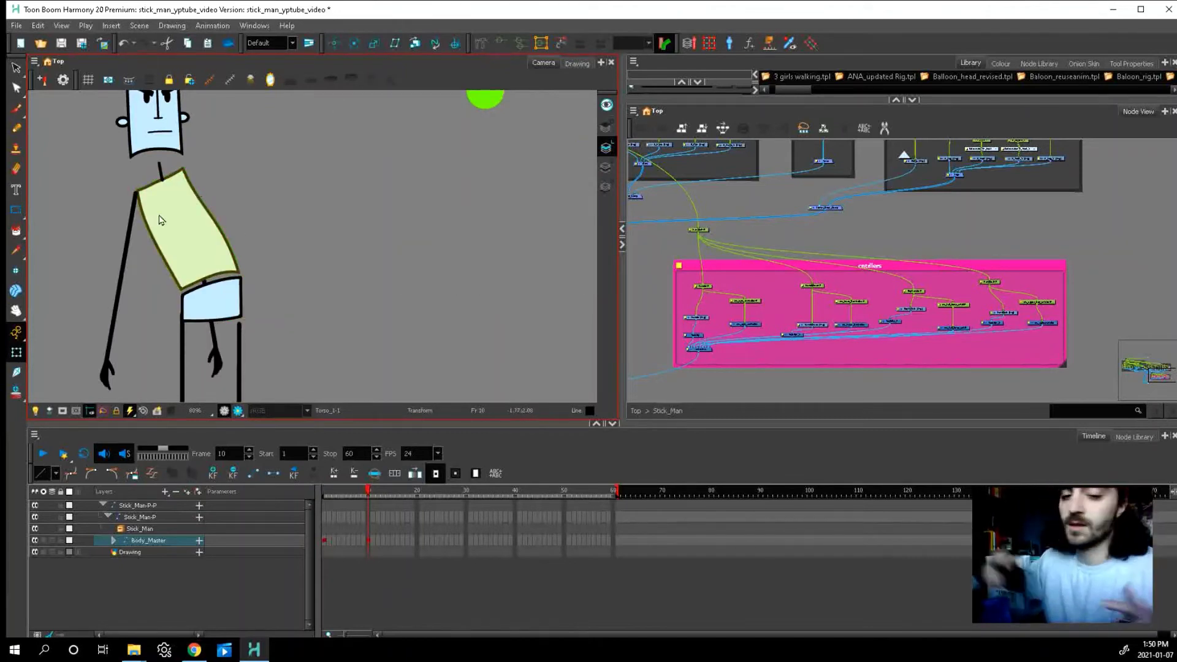
{"action": "scroll", "coordinate": [347, 274], "scroll_direction": "down", "scroll_amount": 4}
{"action": "scroll", "coordinate": [347, 275], "scroll_direction": "up", "scroll_amount": 2}
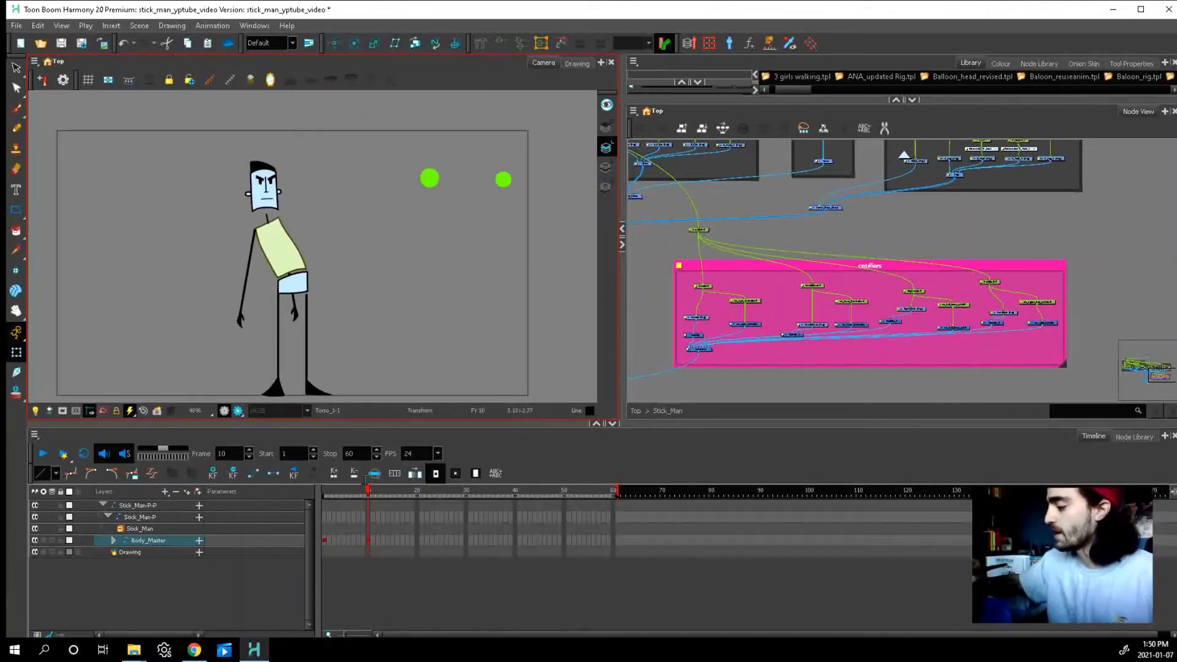
- Flip back and forth through frames 1 to 10 on Body_Master to compare the two poses
{"action": "left_click", "coordinate": [366, 489]}
{"action": "key", "text": "comma"}
{"action": "key", "text": "period"}
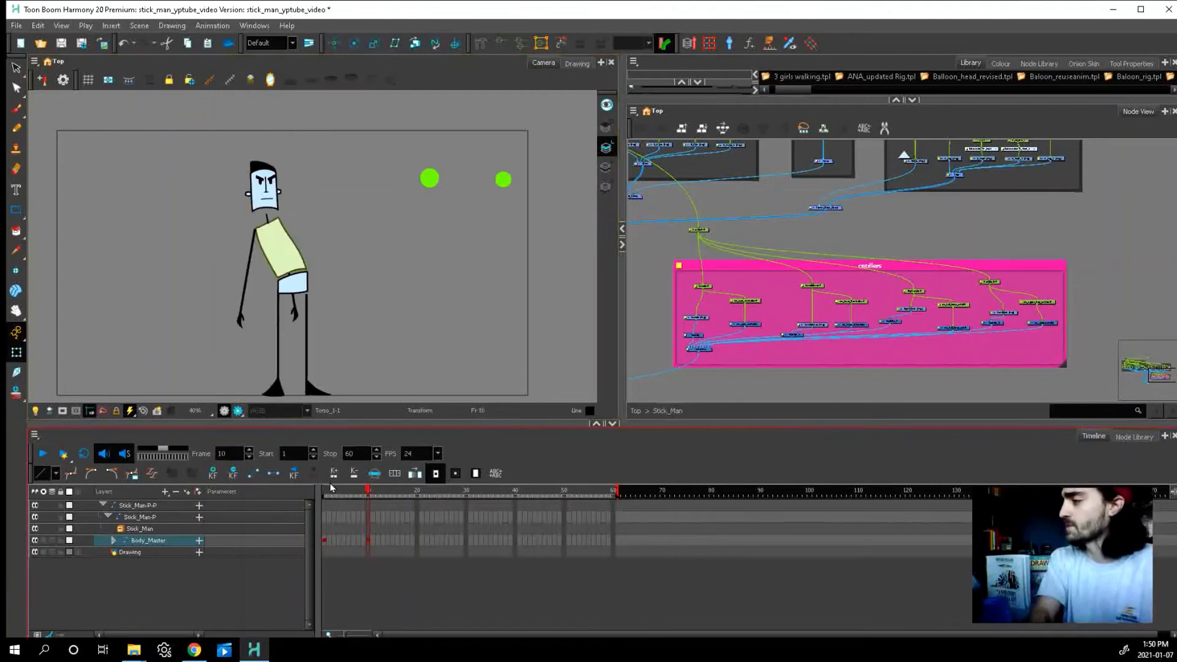
{"action": "key", "text": "comma"}
{"action": "key", "text": "period"}
{"action": "key", "text": "comma"}
{"action": "key", "text": "period"}
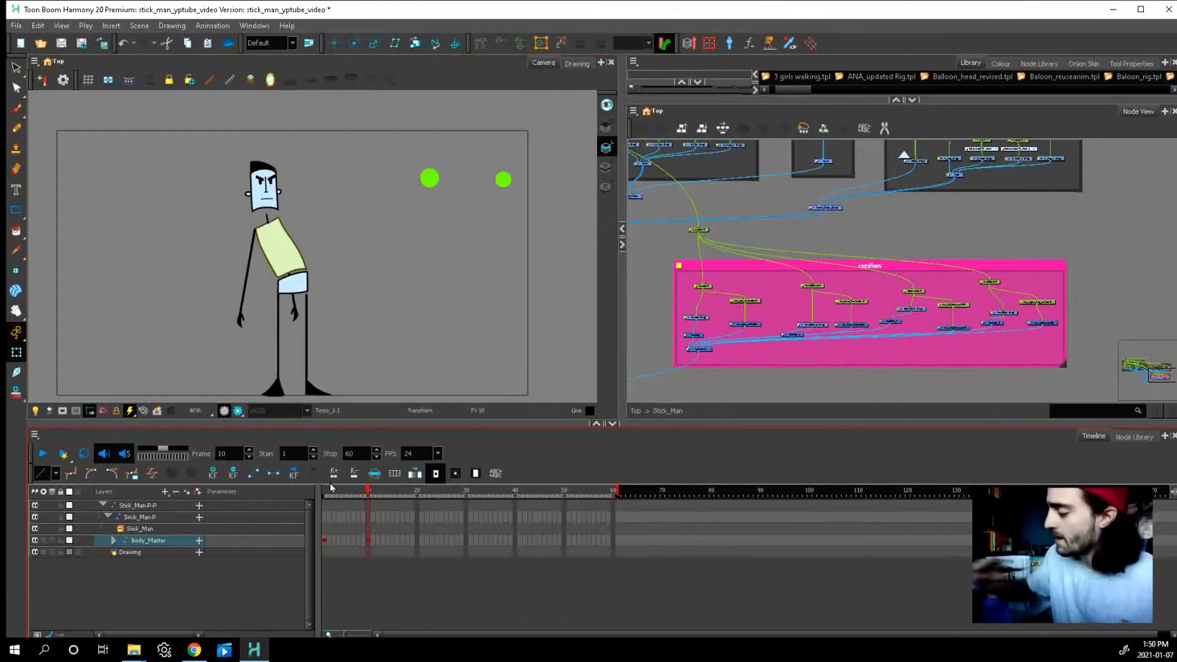
{"action": "left_click", "coordinate": [324, 540]}
{"action": "key", "text": "period"}
{"action": "key", "text": "period"}
{"action": "key", "text": "period"}
{"action": "key", "text": "period"}
{"action": "key", "text": "period"}
{"action": "key", "text": "period"}
{"action": "key", "text": "period"}
{"action": "key", "text": "period"}
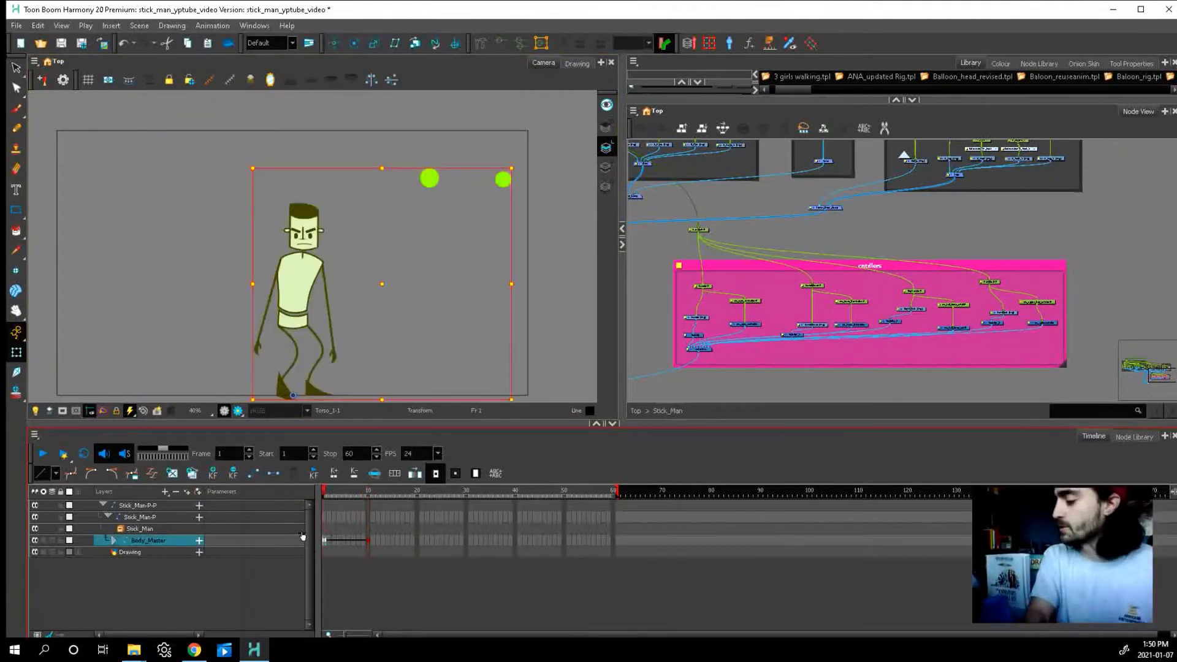
{"action": "key", "text": "comma"}
{"action": "key", "text": "comma"}
{"action": "key", "text": "comma"}
{"action": "key", "text": "comma"}
{"action": "key", "text": "comma"}
{"action": "key", "text": "comma"}
{"action": "key", "text": "comma"}
{"action": "key", "text": "comma"}
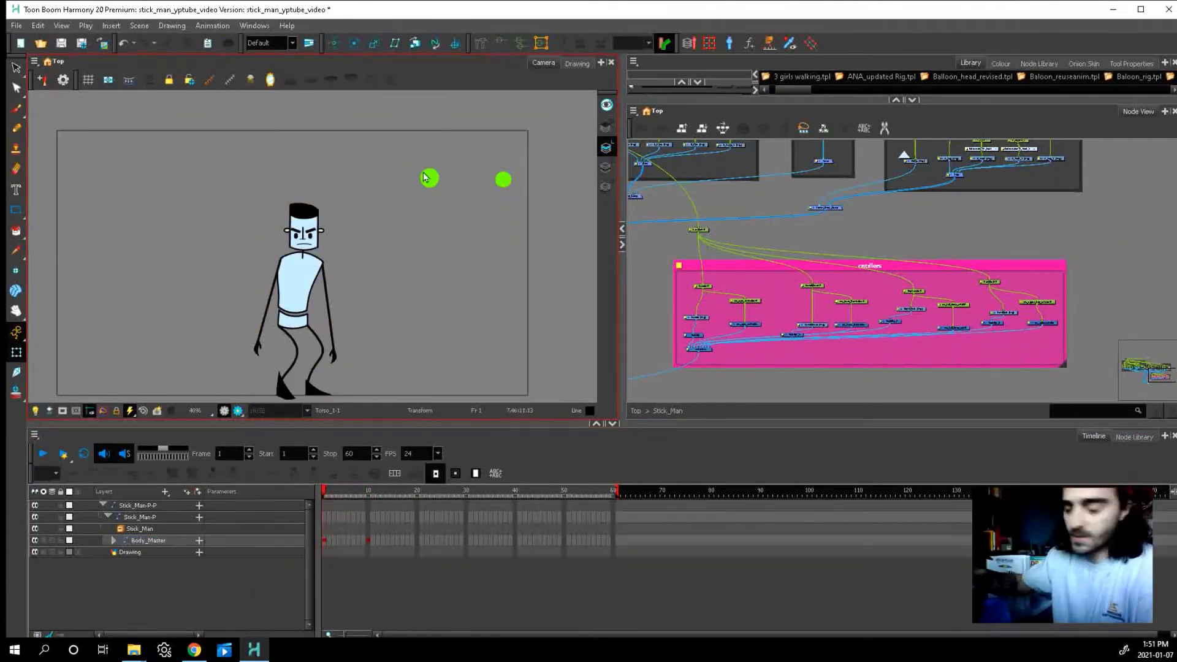
- Show the mc_eye_controller control again and shift its point slightly sideways along the box's lower edge
{"action": "left_click", "coordinate": [746, 331]}
{"action": "left_click", "coordinate": [755, 327]}
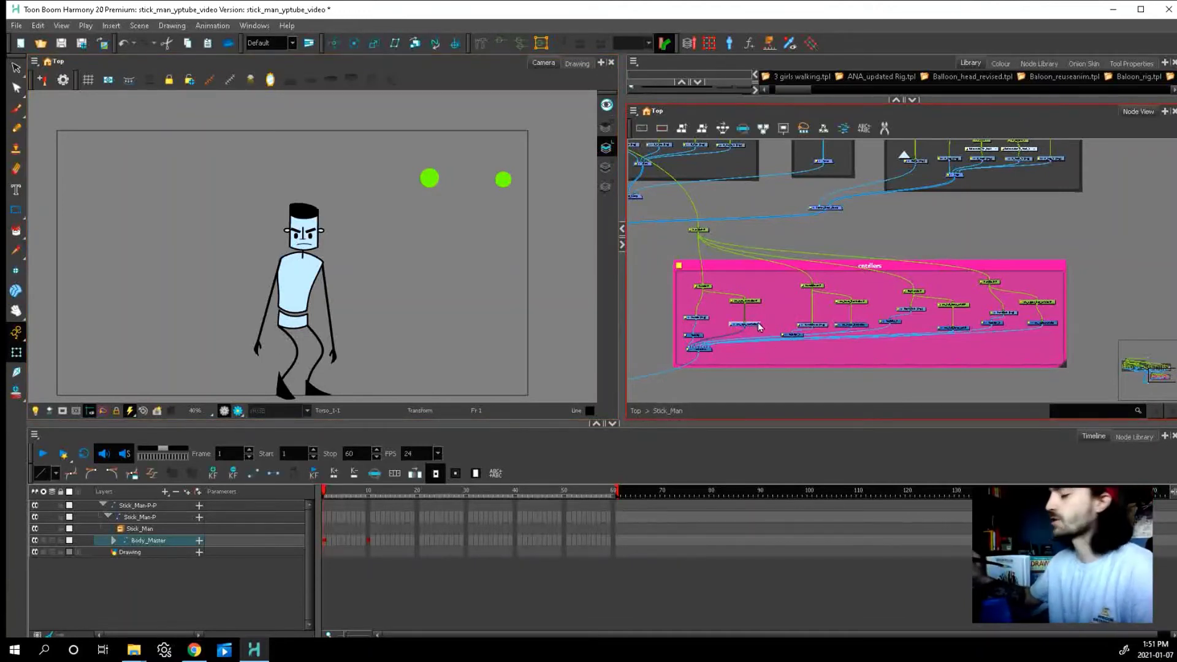
{"action": "left_click", "coordinate": [174, 116]}
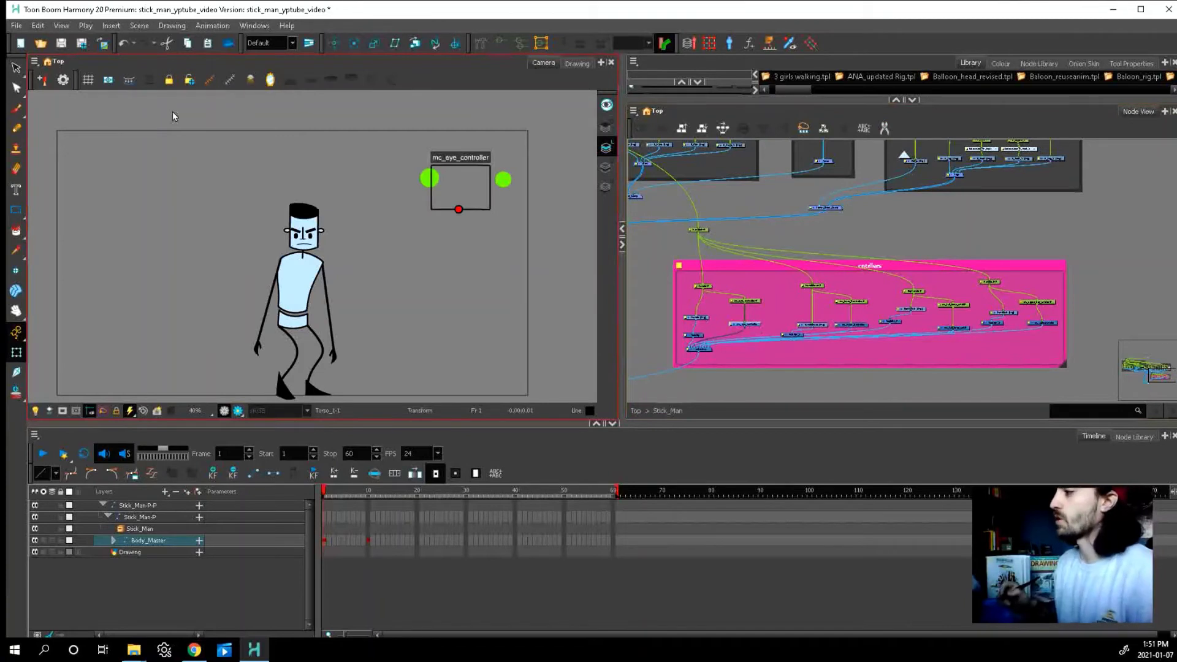
{"action": "mouse_move", "coordinate": [458, 209]}
{"action": "left_mouse_down"}
{"action": "mouse_move", "coordinate": [475, 182]}
{"action": "mouse_move", "coordinate": [454, 195]}
{"action": "mouse_move", "coordinate": [471, 210]}
{"action": "left_mouse_up"}
- Show the head, full-body and upper-body controllers again from their nodes in the pink controllers group
{"action": "left_click", "coordinate": [839, 334]}
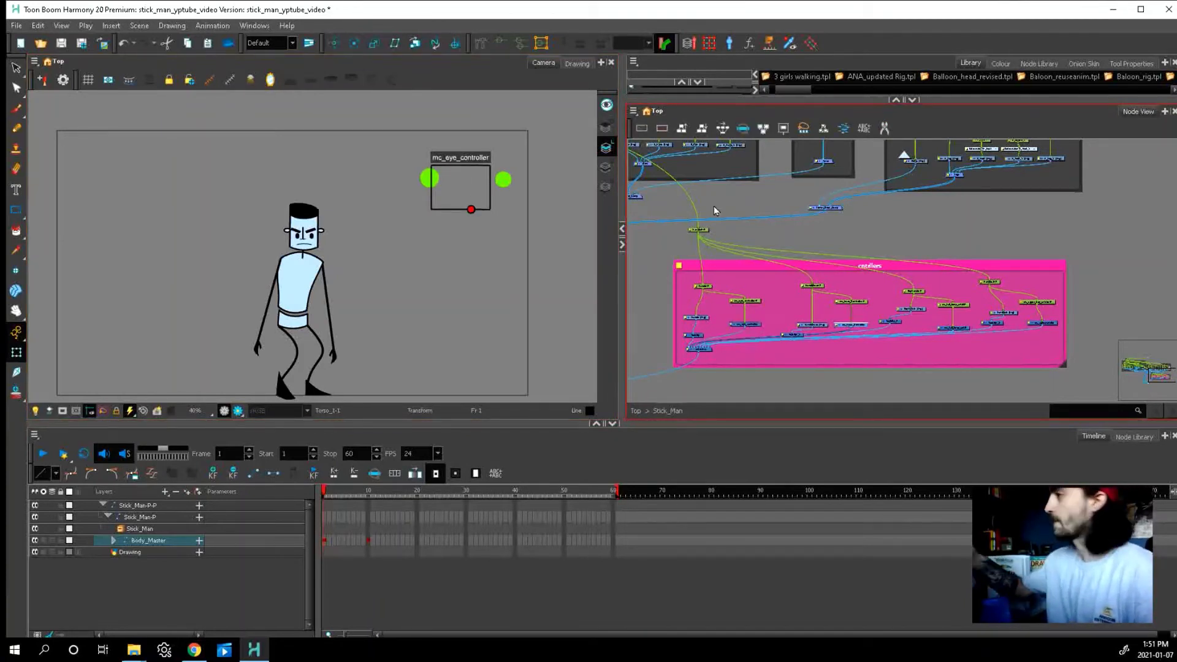
{"action": "left_click", "coordinate": [1041, 323]}
{"action": "left_click", "coordinate": [267, 273]}
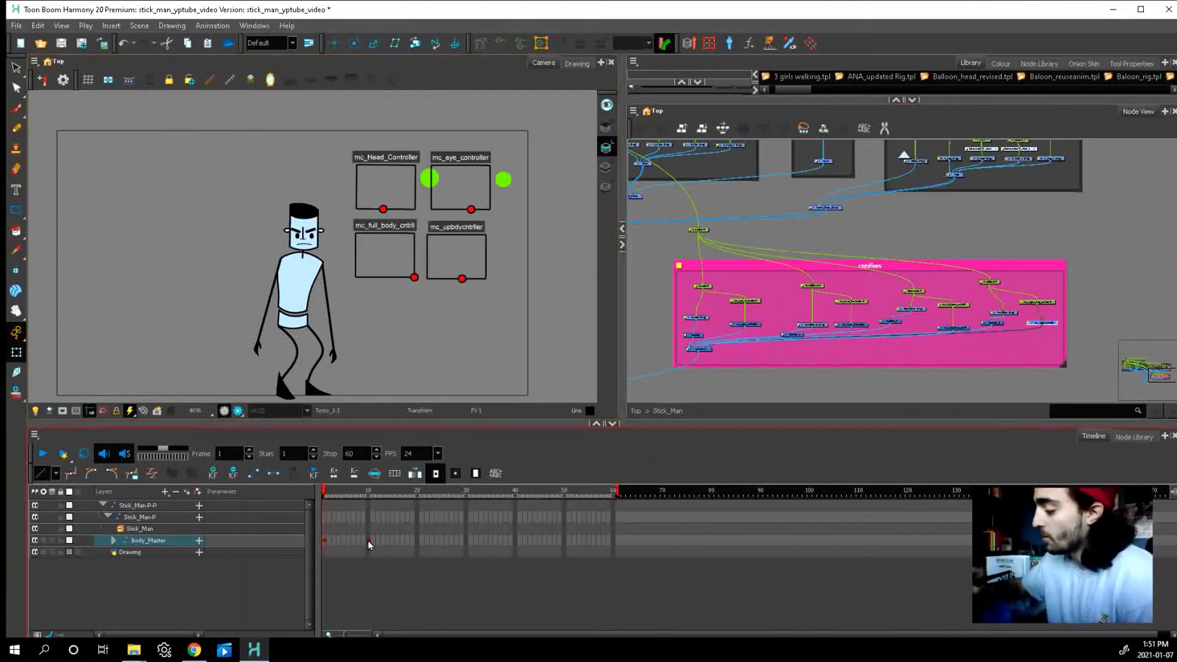
- Key Body_Master at frame 20, select the whole upper body from the torso and rotate it forward so the figure bends at the waist
{"action": "left_click", "coordinate": [332, 540]}
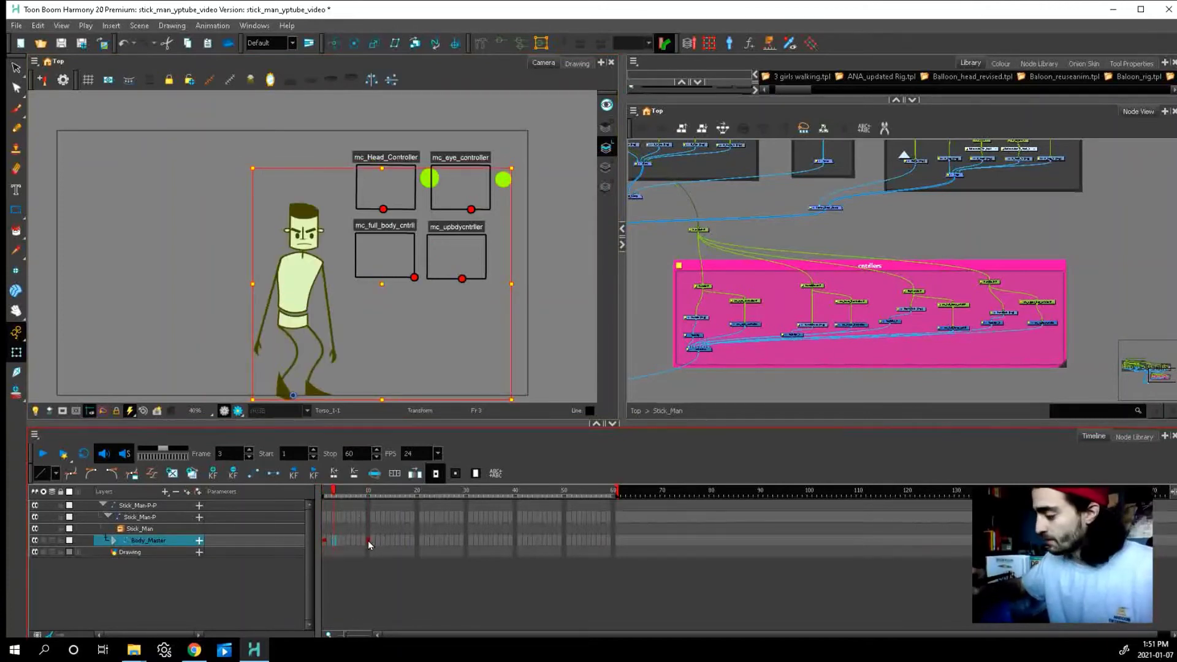
{"action": "left_click", "coordinate": [417, 540]}
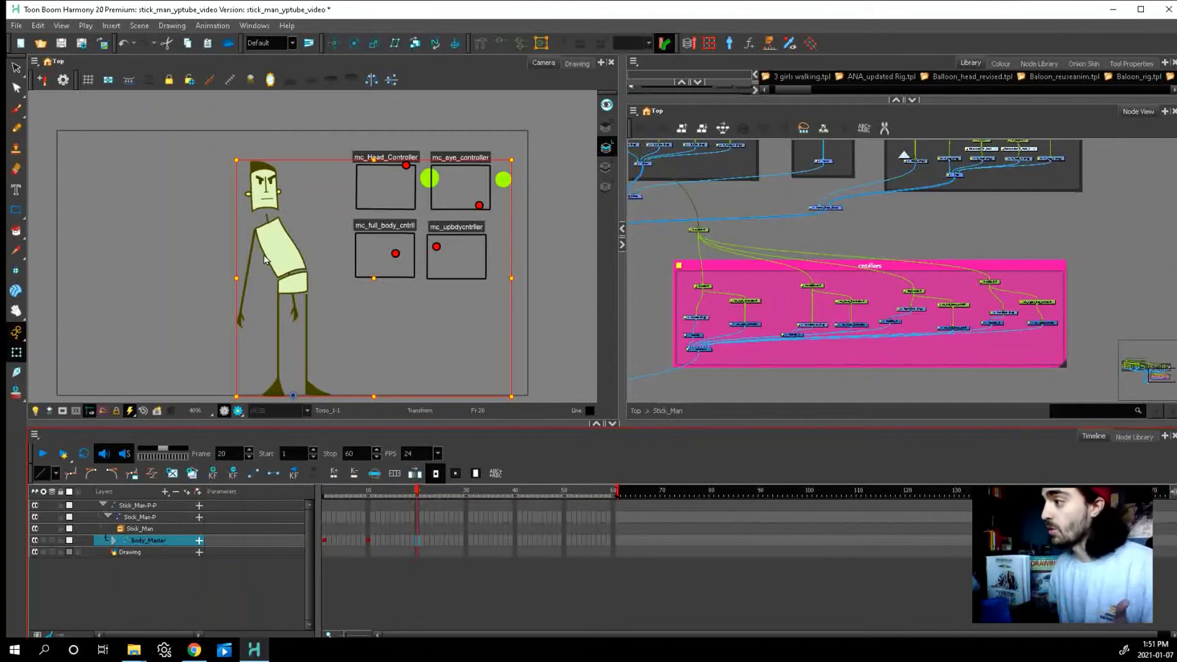
{"action": "scroll", "coordinate": [265, 259], "scroll_direction": "up", "scroll_amount": 1}
{"action": "left_click", "coordinate": [337, 152]}
{"action": "left_click", "coordinate": [296, 255]}
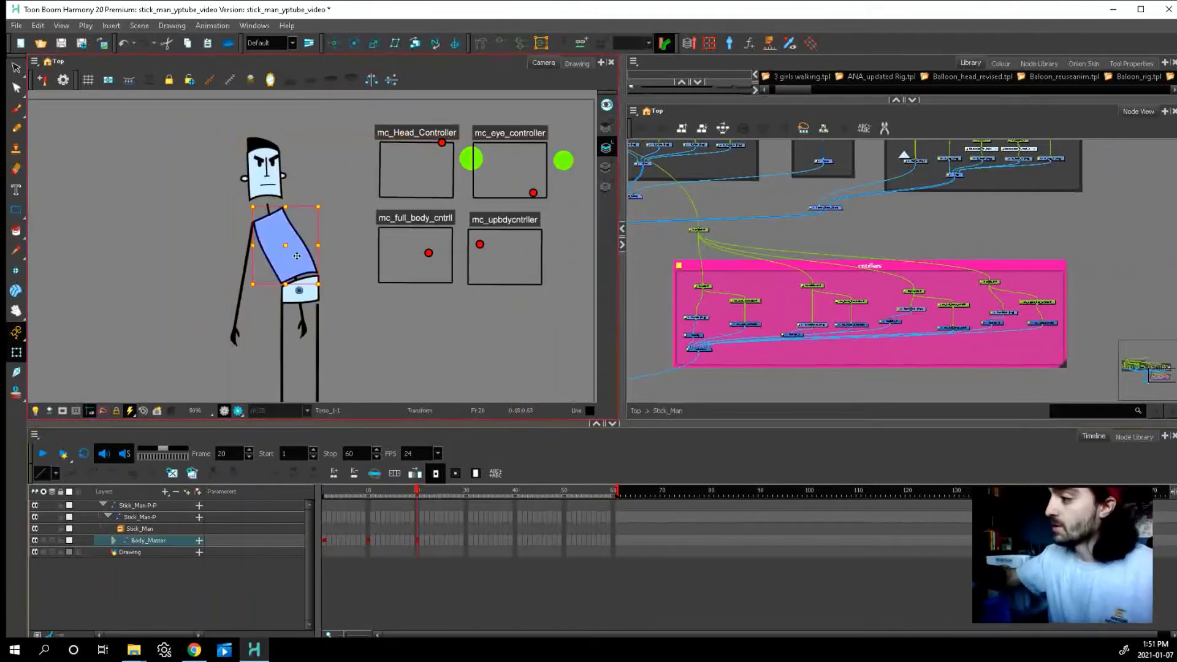
{"action": "key", "text": "b"}
{"action": "key", "text": "b"}
{"action": "key", "text": "b"}
{"action": "key", "text": "b"}
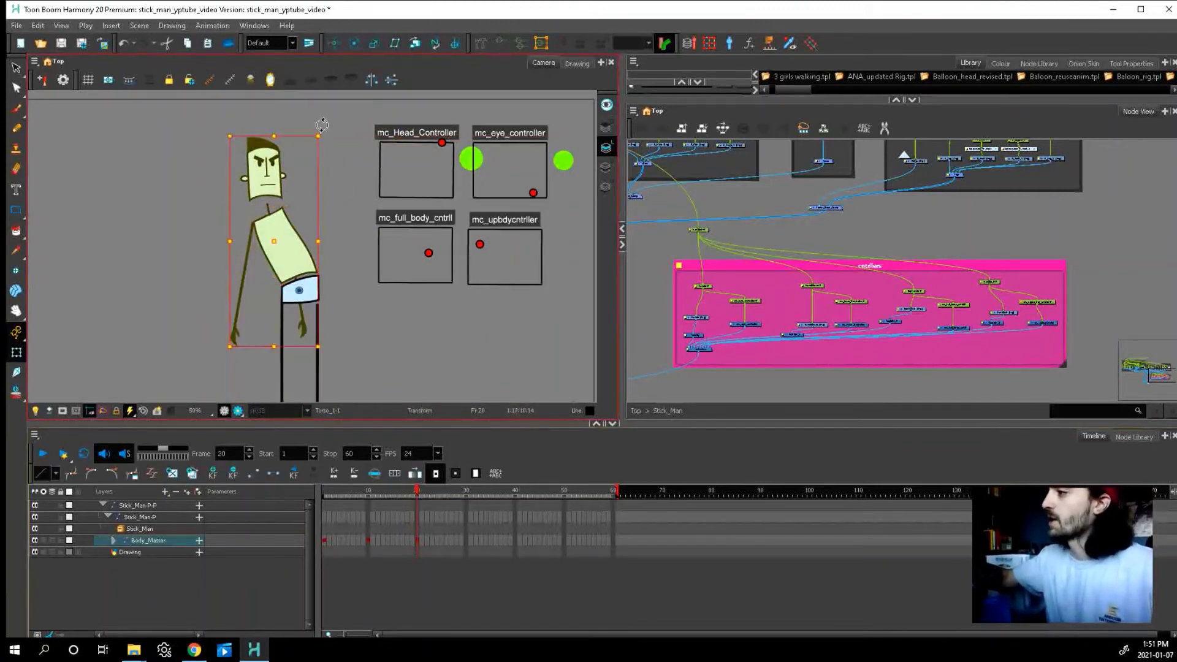
{"action": "mouse_move", "coordinate": [336, 147]}
{"action": "left_mouse_down"}
{"action": "mouse_move", "coordinate": [440, 250]}
{"action": "mouse_move", "coordinate": [446, 286]}
{"action": "left_mouse_up"}
- Select the head of the bent-over figure, rotate it upright and move it back onto the neck
{"action": "left_click", "coordinate": [358, 252]}
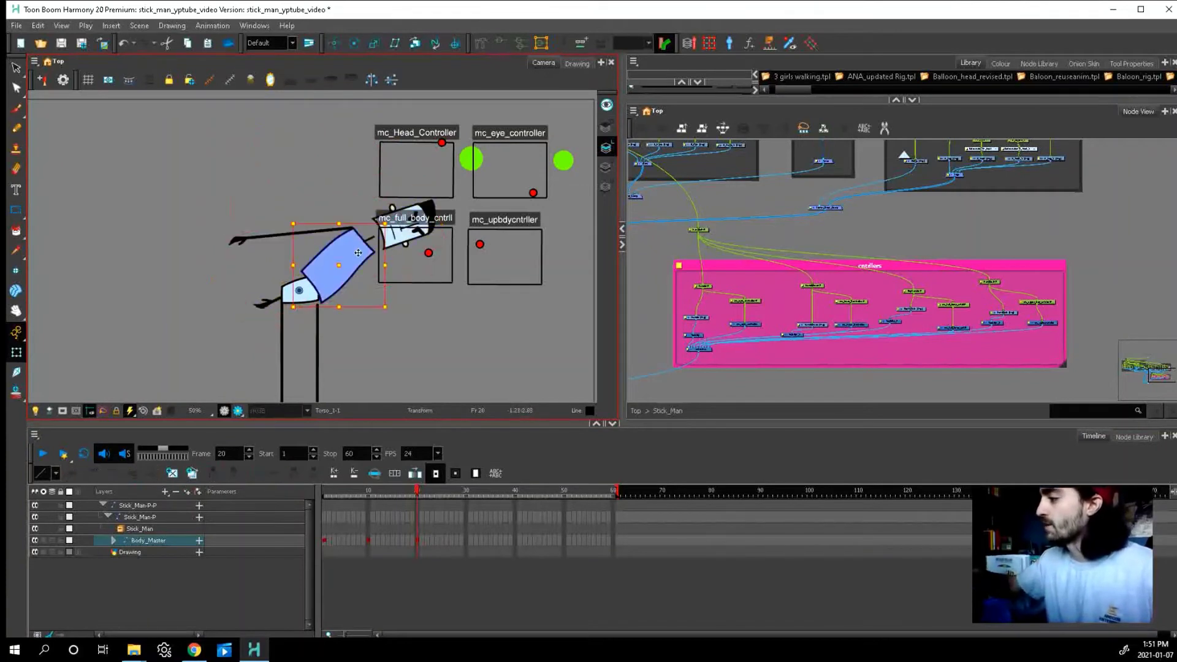
{"action": "left_click", "coordinate": [404, 242]}
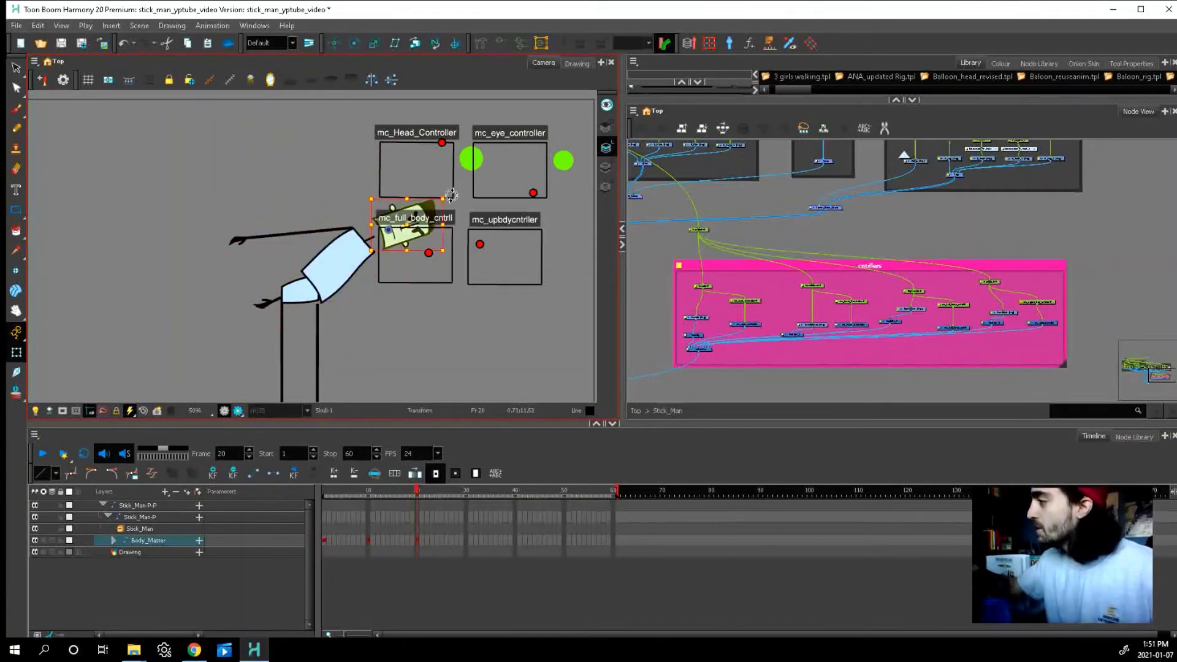
{"action": "left_click_drag", "start_coordinate": [450, 195], "coordinate": [378, 132]}
{"action": "left_click_drag", "start_coordinate": [392, 207], "coordinate": [370, 208]}
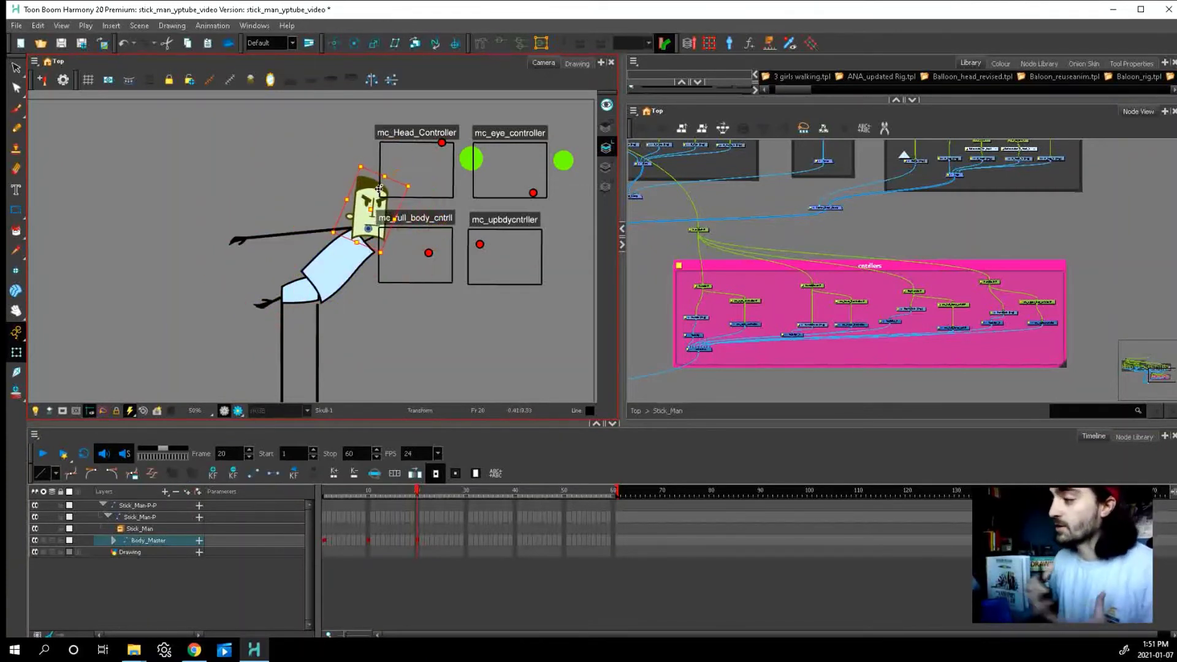
- Clear the torso selection on the bent-over figure and view the whole pose within the camera frame
{"action": "left_click", "coordinate": [329, 281]}
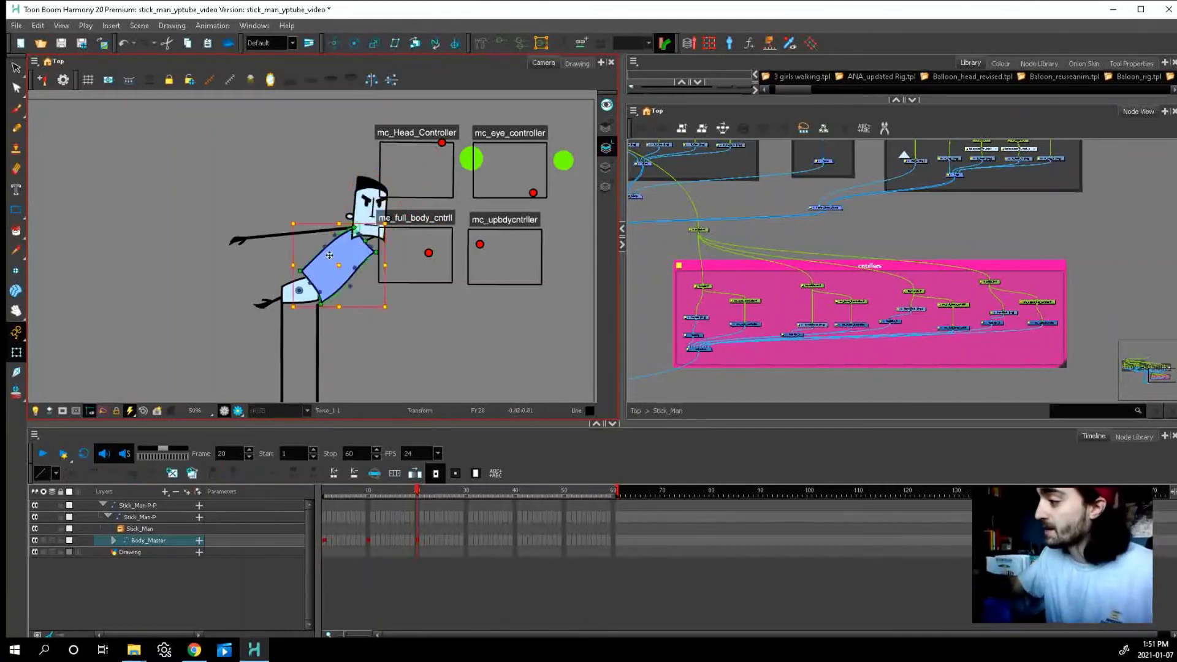
{"action": "left_click", "coordinate": [309, 281]}
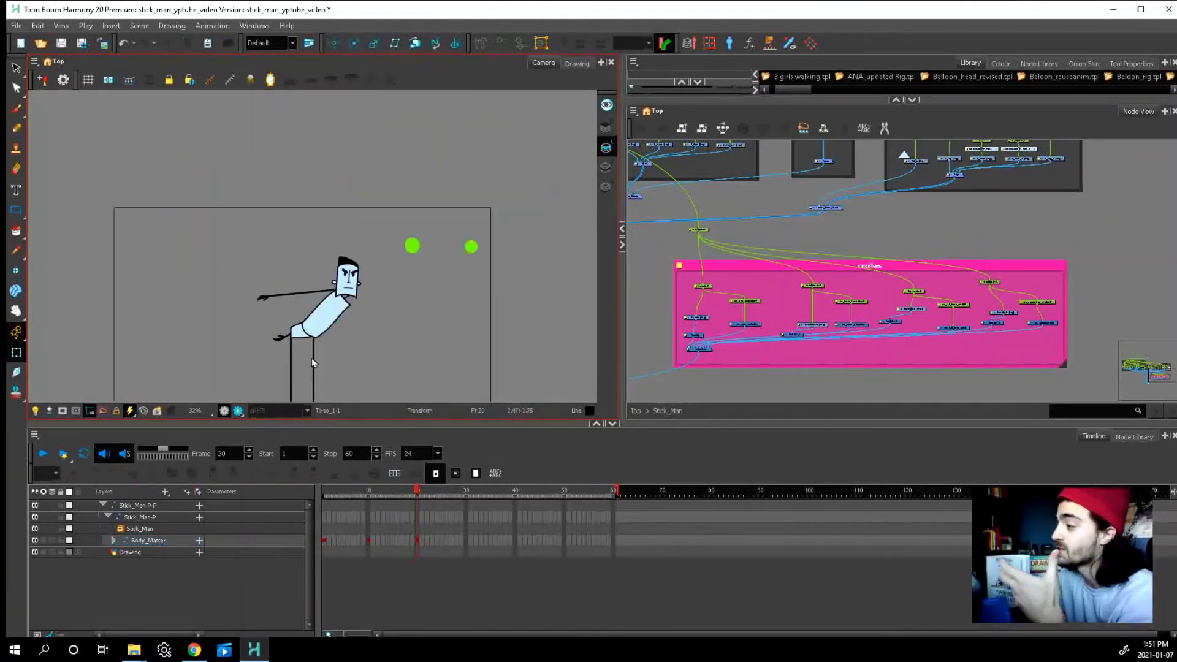
{"action": "scroll", "coordinate": [313, 360], "scroll_direction": "up", "scroll_amount": 2}
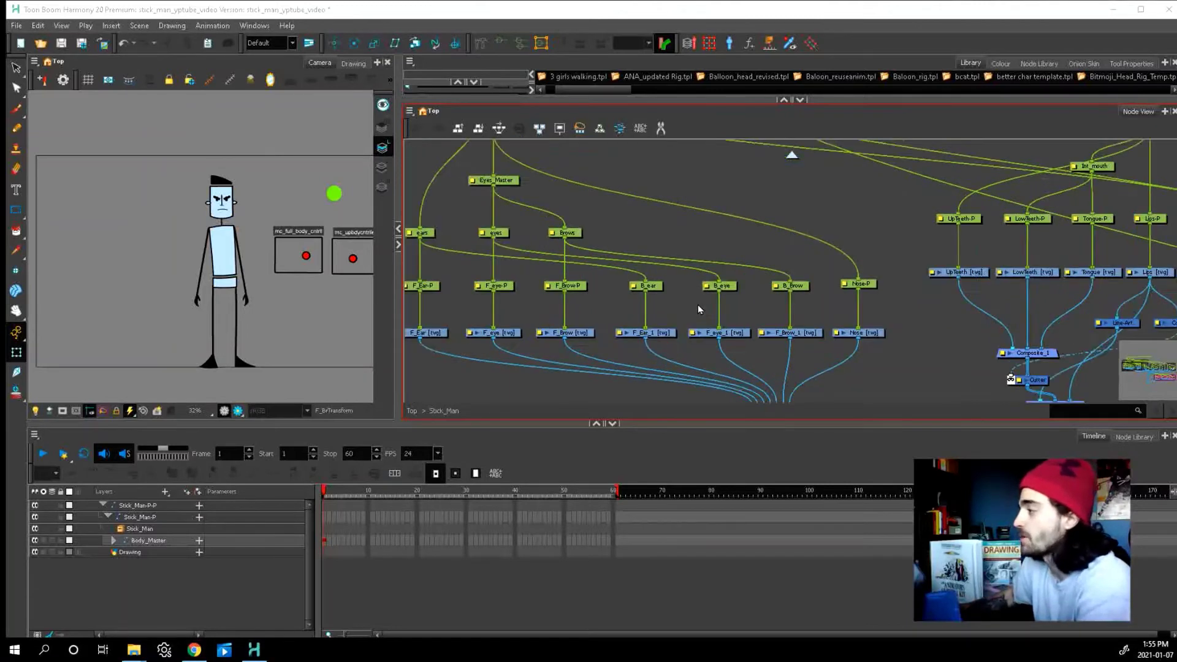
- Examine the face's eye, brow and ear nodes in the network and select the eyes on the character
{"action": "scroll", "coordinate": [699, 308], "scroll_direction": "up", "scroll_amount": 2}
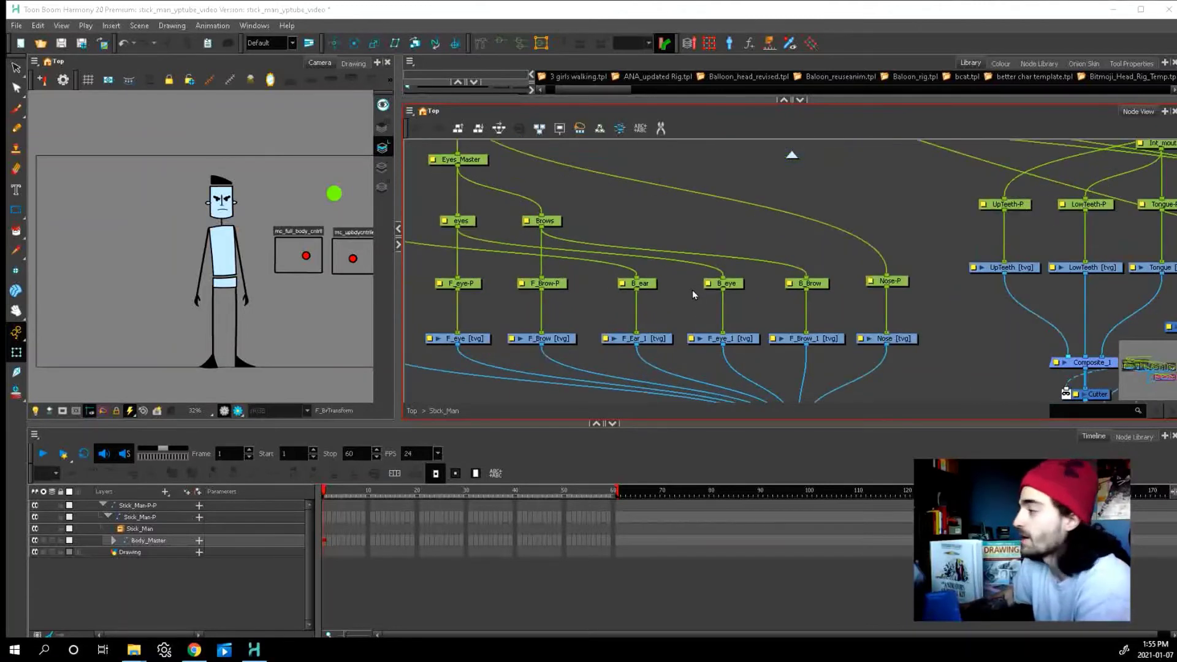
{"action": "scroll", "coordinate": [716, 303], "scroll_direction": "down", "scroll_amount": 3}
{"action": "scroll", "coordinate": [721, 327], "scroll_direction": "up", "scroll_amount": 1}
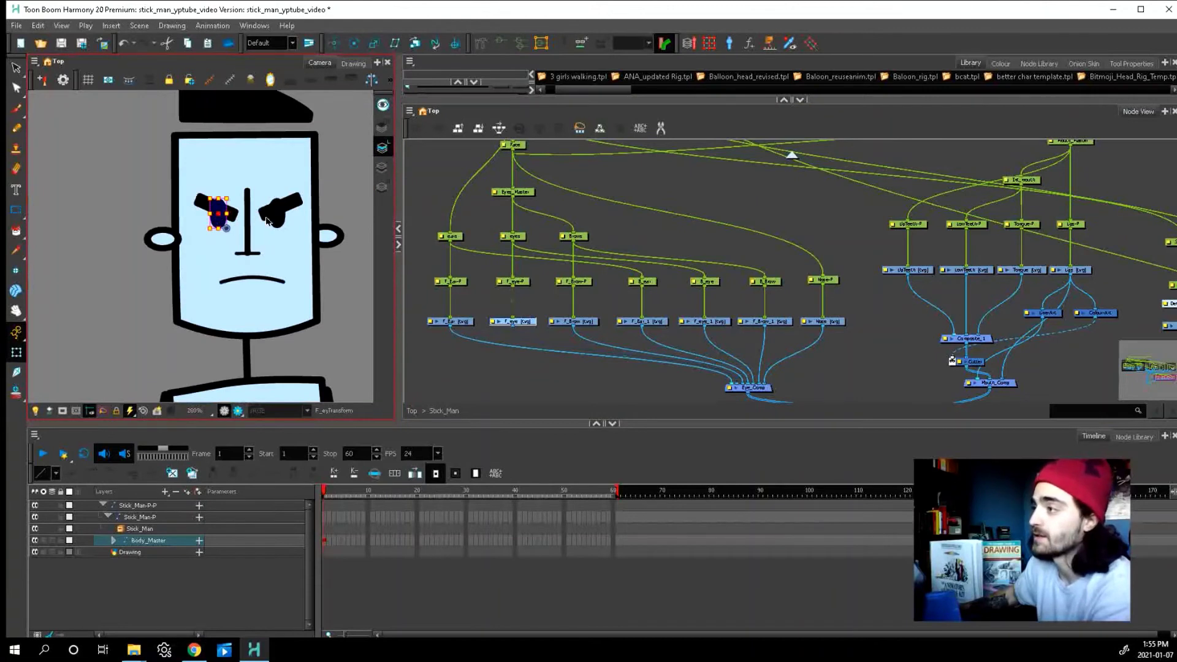
{"action": "left_click", "coordinate": [273, 220]}
{"action": "left_click", "coordinate": [224, 230]}
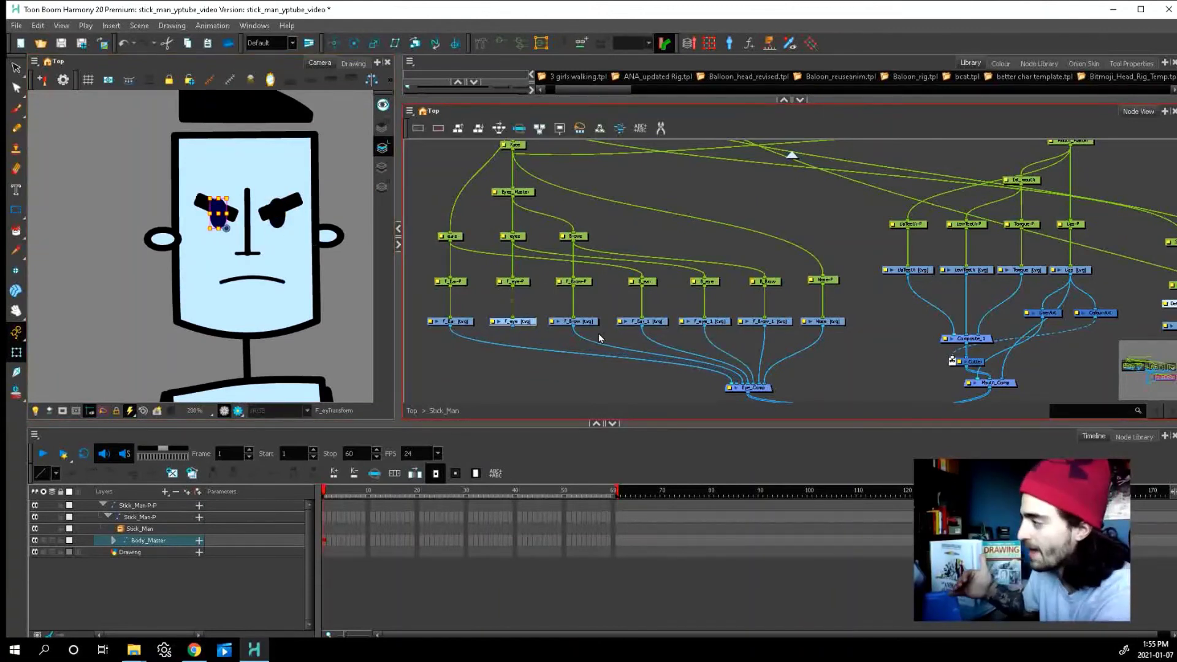
- Select the F_Ear_1, F_eye_1 and F_Brow_1 drawing nodes one by one to identify their parts on the face
{"action": "scroll", "coordinate": [575, 312], "scroll_direction": "up", "scroll_amount": 2}
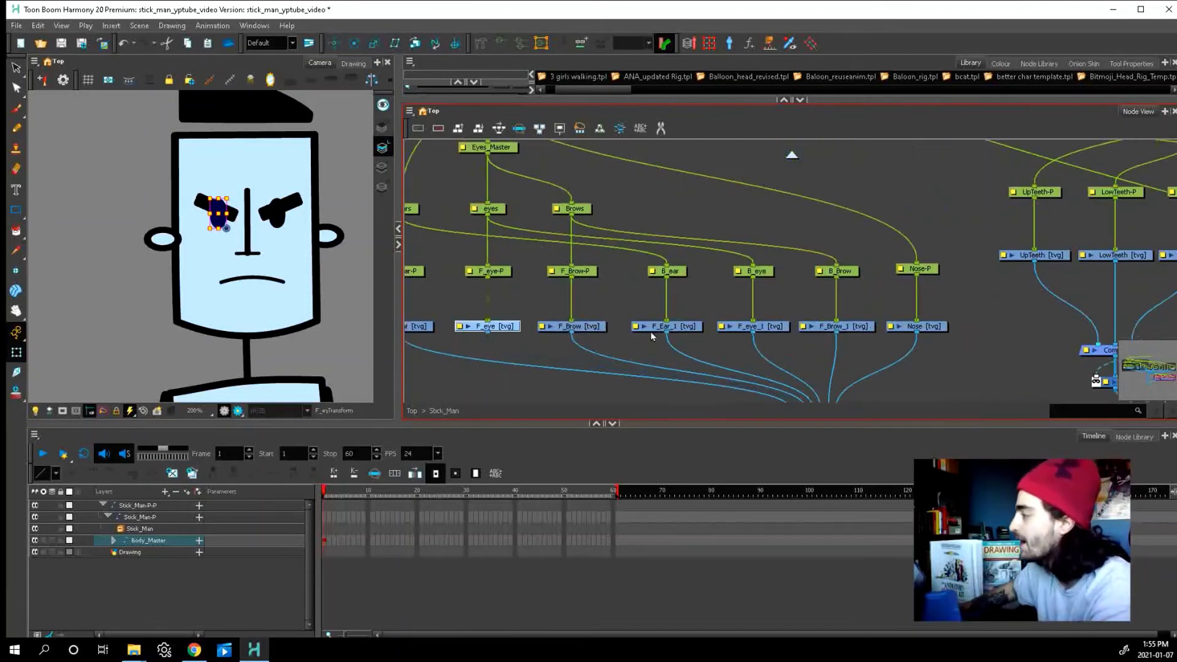
{"action": "left_click", "coordinate": [681, 328]}
{"action": "left_click", "coordinate": [773, 329]}
{"action": "left_click", "coordinate": [855, 328]}
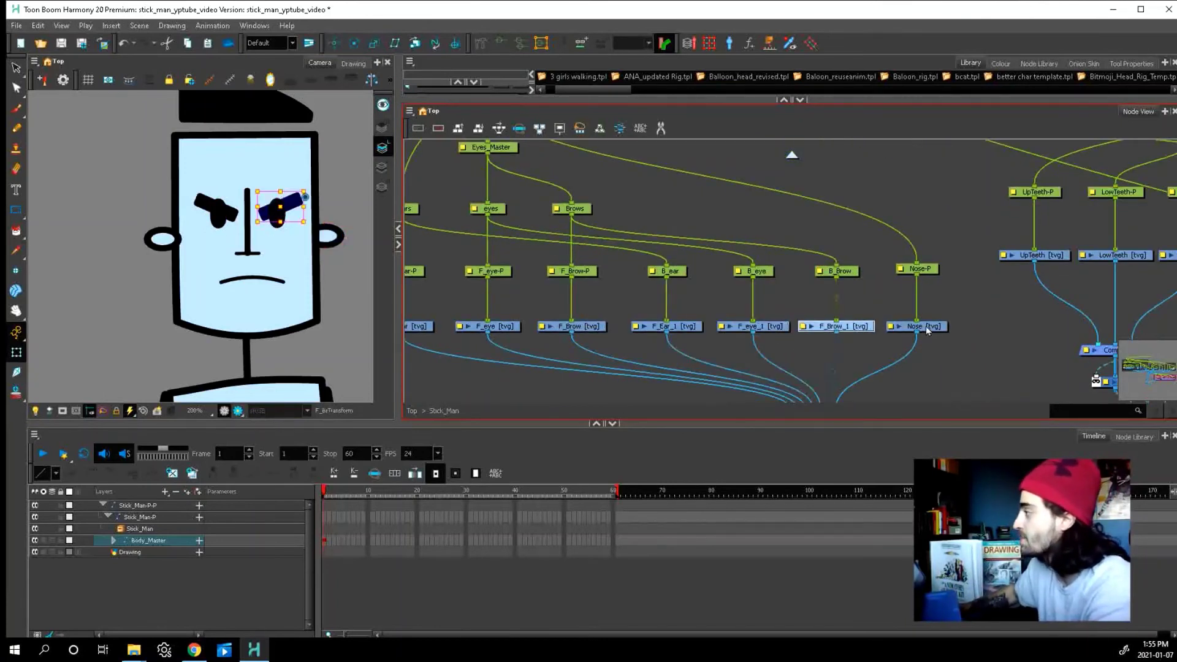
{"action": "left_click", "coordinate": [676, 325]}
{"action": "left_click", "coordinate": [780, 329]}
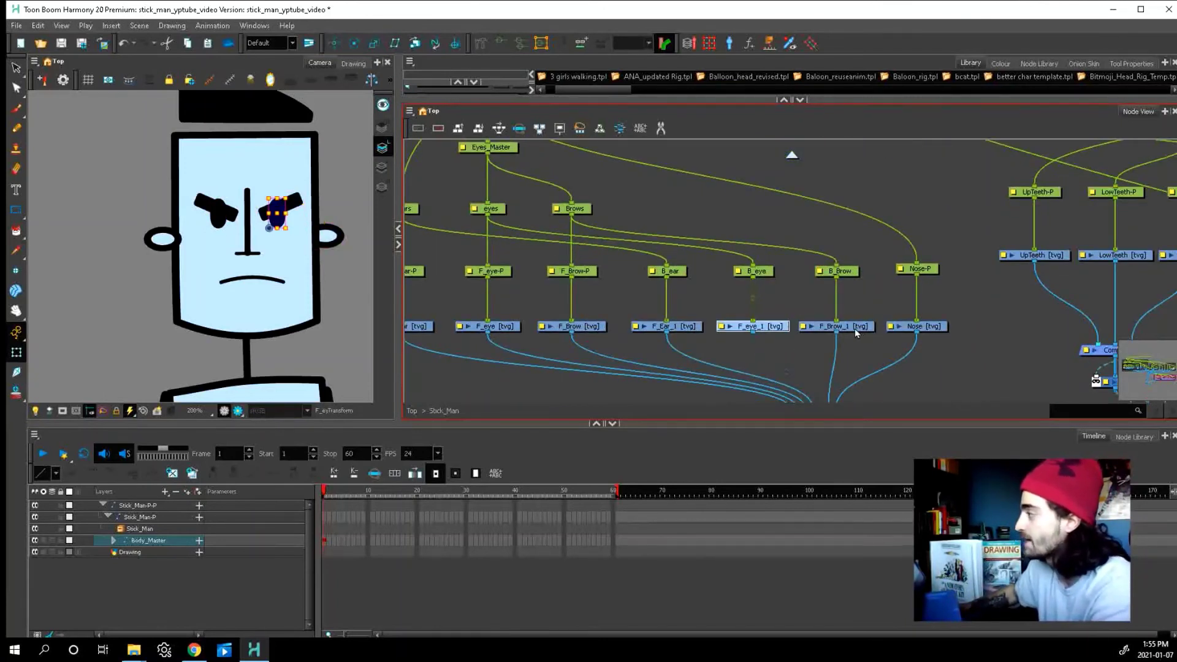
{"action": "left_click", "coordinate": [860, 331]}
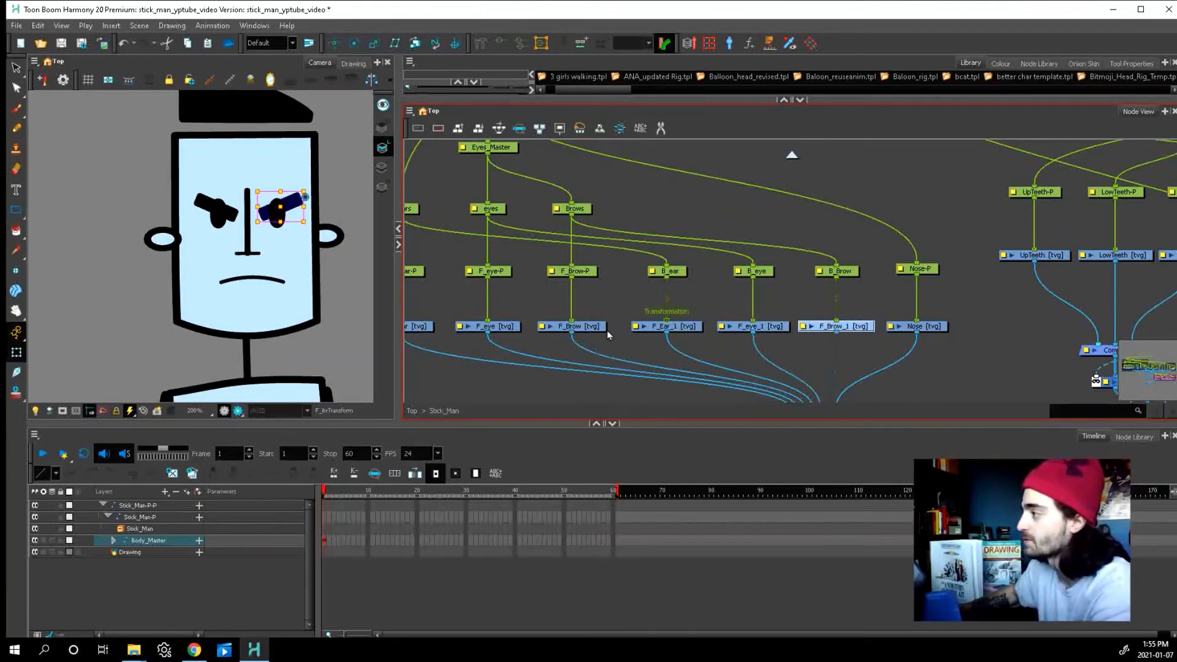
- Select the F_eye drawing on the character, go up to its parent peg and locate F_eye-P in the node network
{"action": "left_click", "coordinate": [277, 225]}
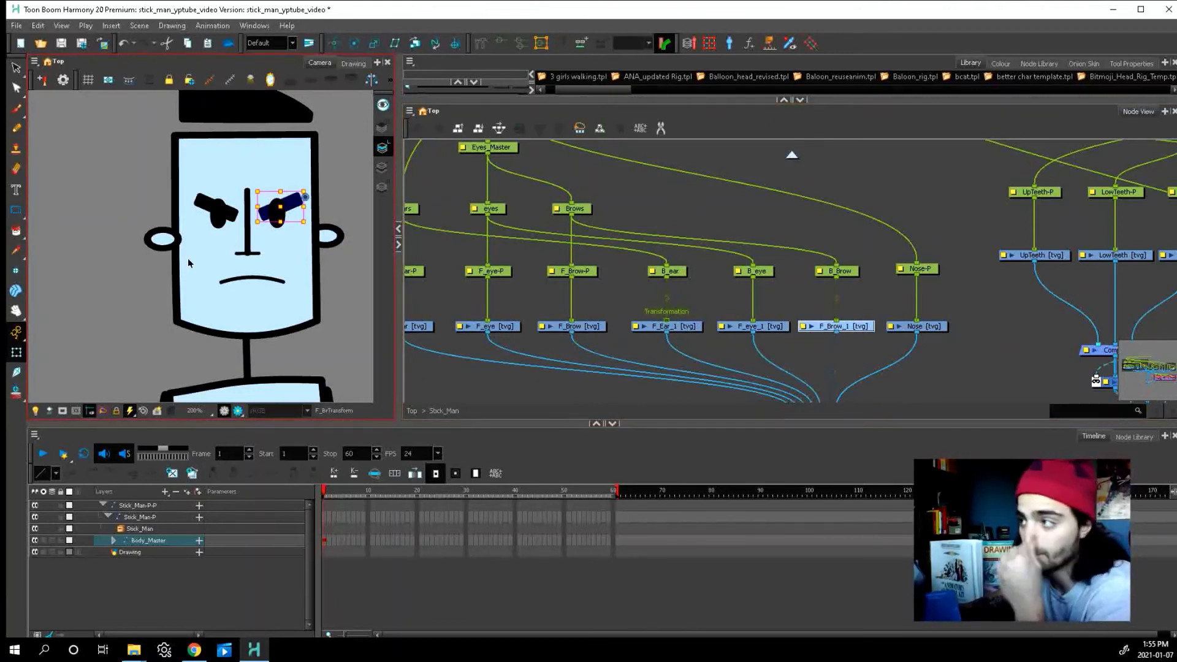
{"action": "left_click", "coordinate": [218, 225]}
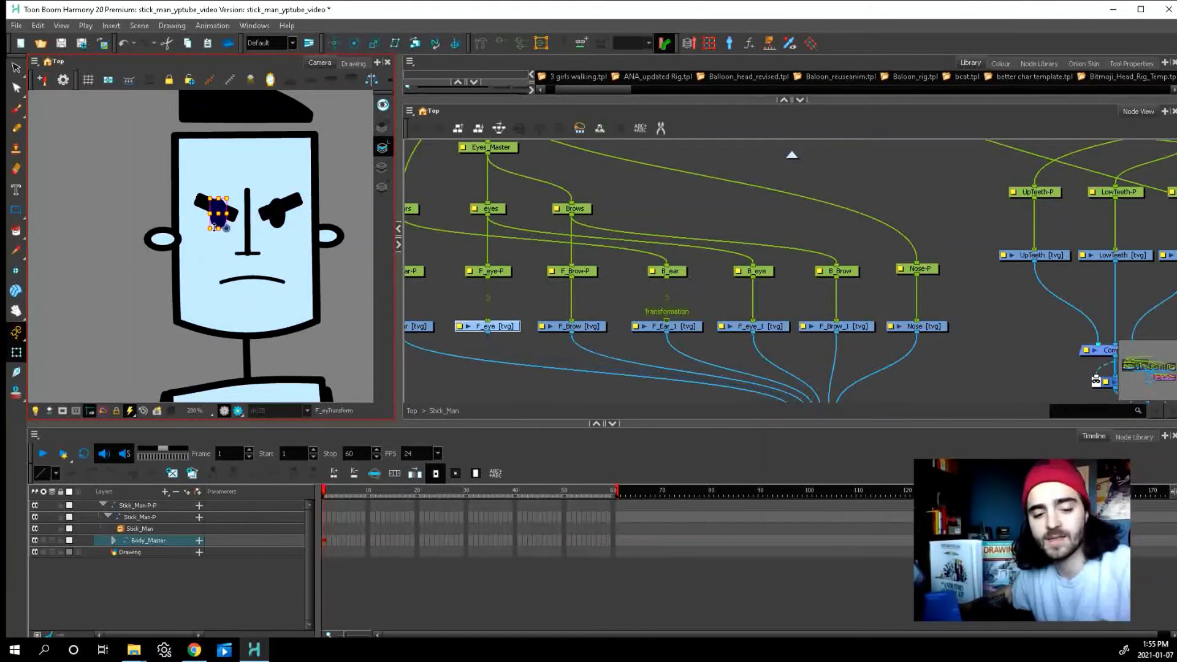
{"action": "key", "text": "b"}
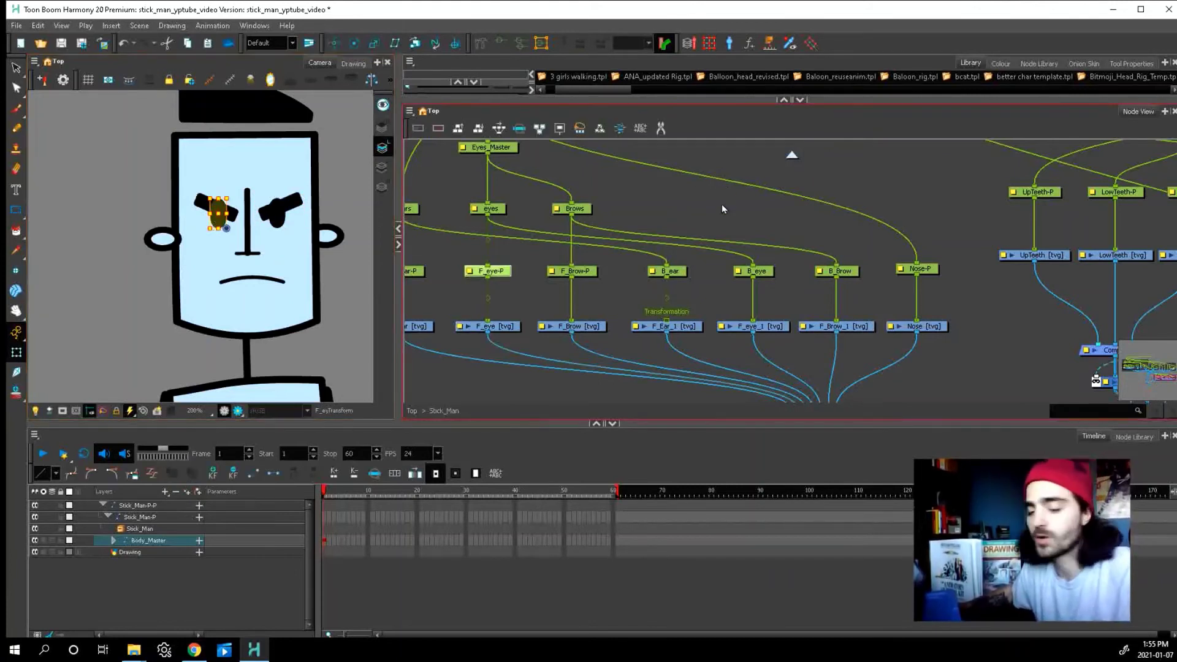
{"action": "key", "text": "f"}
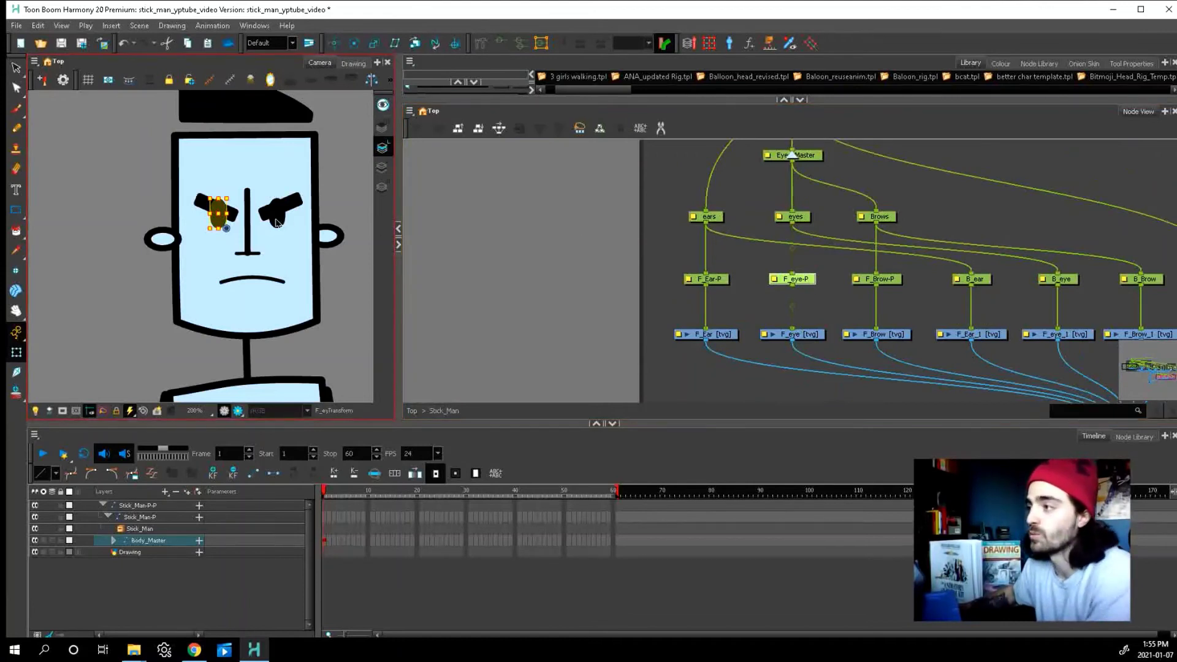
- Select the character's other eye, locate its F_eye_1 node in the network and select the B_eye peg above it
{"action": "left_click", "coordinate": [279, 221]}
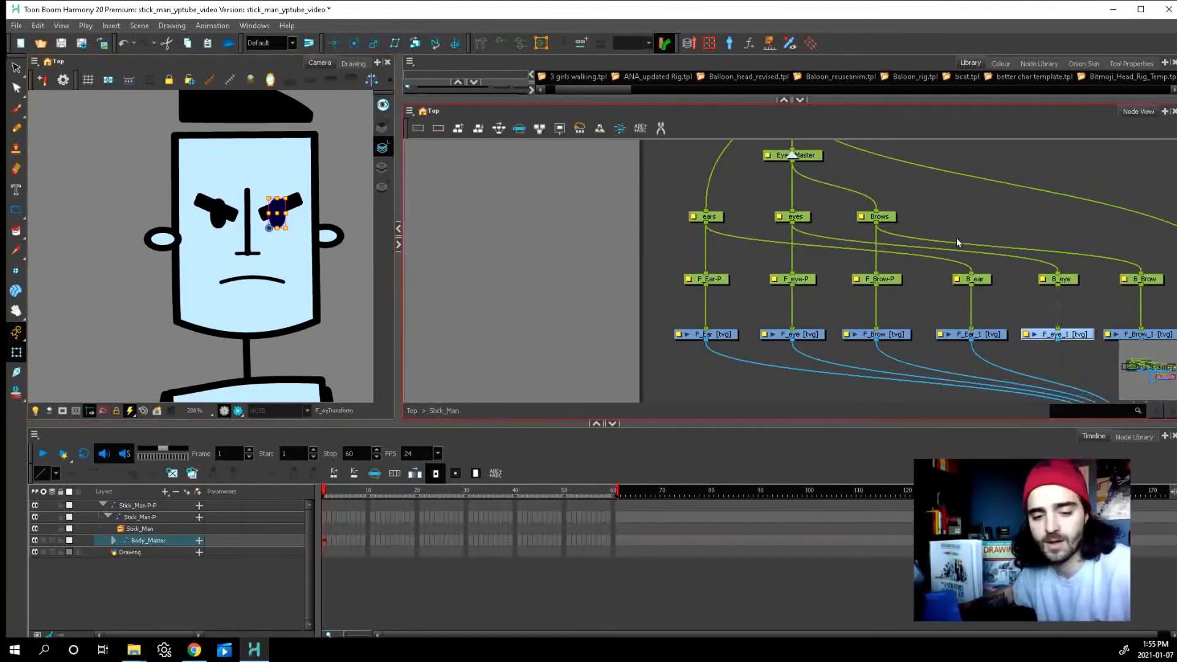
{"action": "key", "text": "f"}
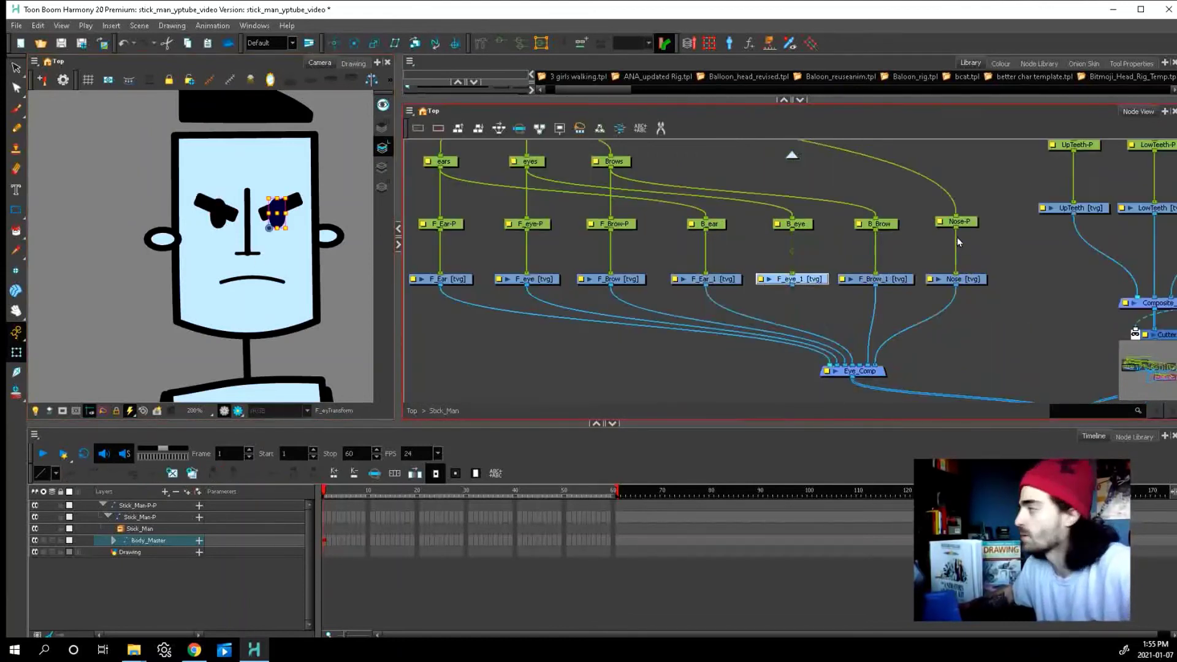
{"action": "left_click", "coordinate": [808, 228]}
- Survey the face node group, then select the character's torso and locate its node in the network
{"action": "scroll", "coordinate": [694, 228], "scroll_direction": "down", "scroll_amount": 6}
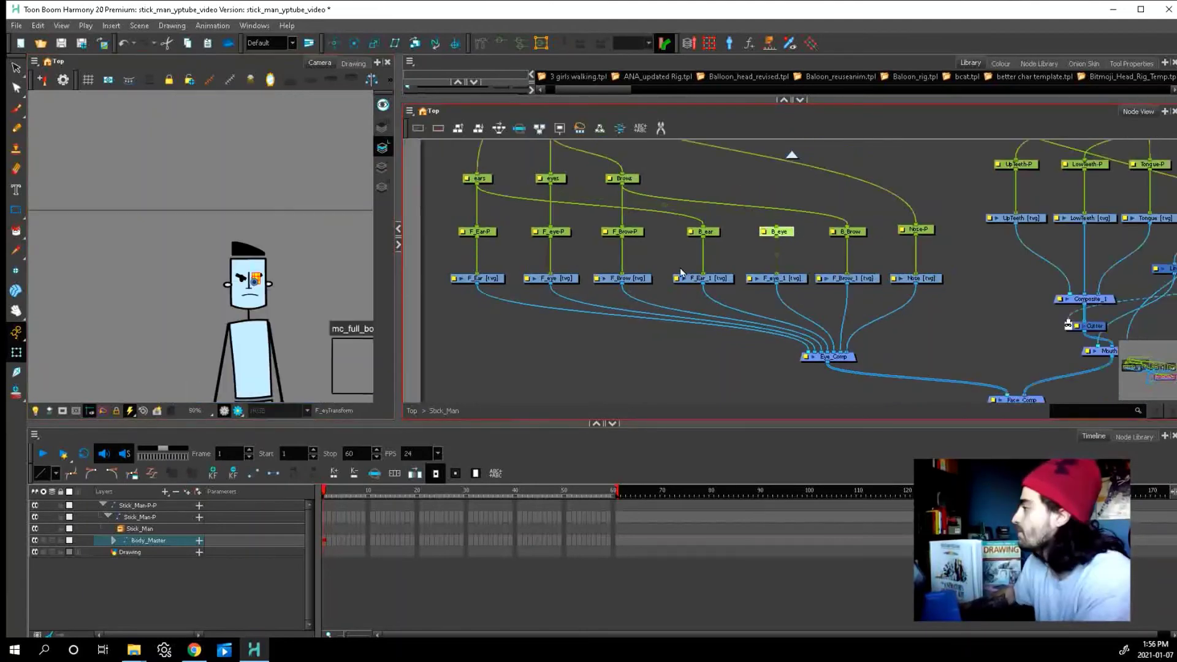
{"action": "scroll", "coordinate": [1003, 243], "scroll_direction": "down", "scroll_amount": 2}
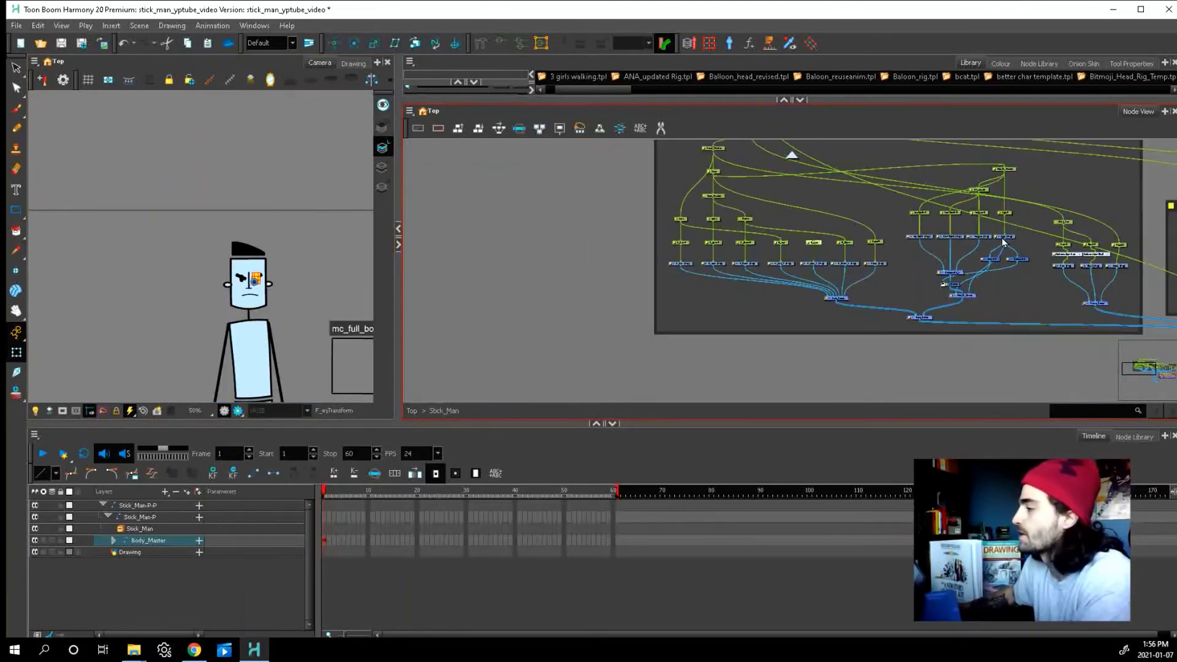
{"action": "scroll", "coordinate": [1027, 245], "scroll_direction": "up", "scroll_amount": 2}
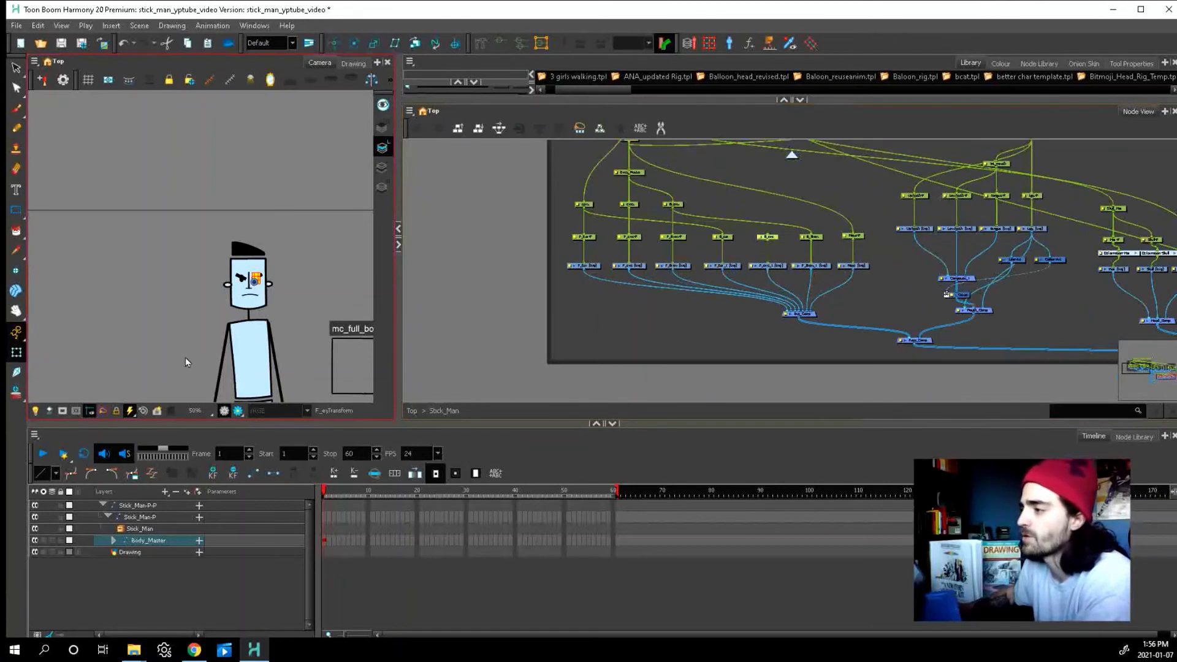
{"action": "left_click", "coordinate": [256, 347]}
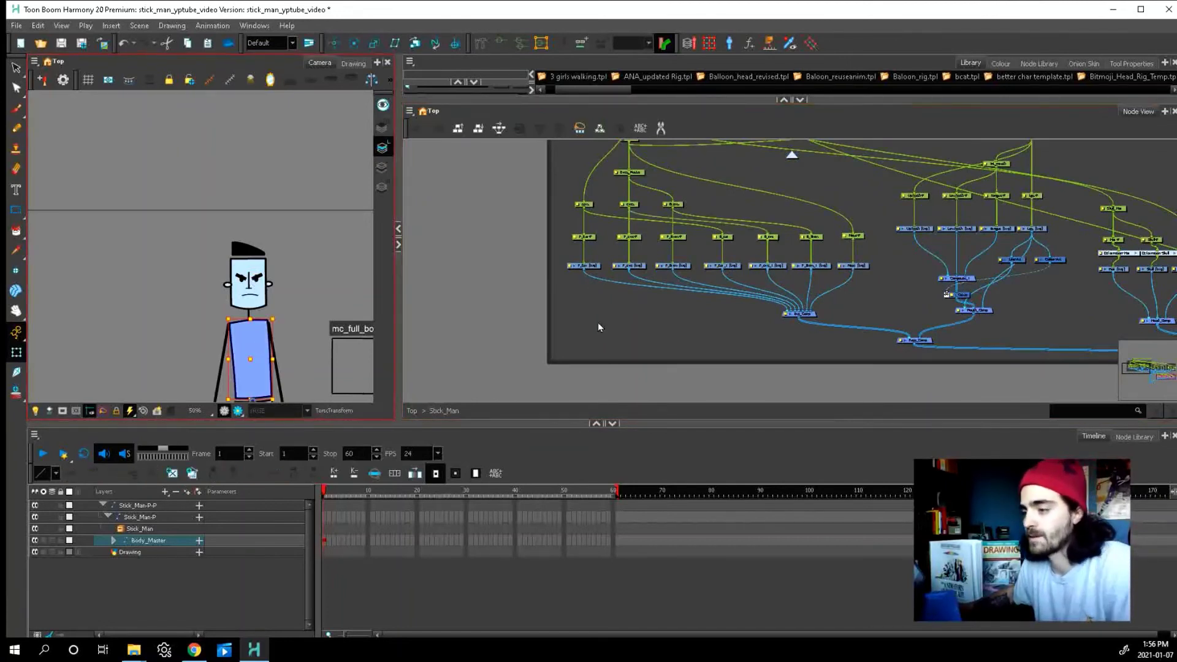
{"action": "key", "text": "f"}
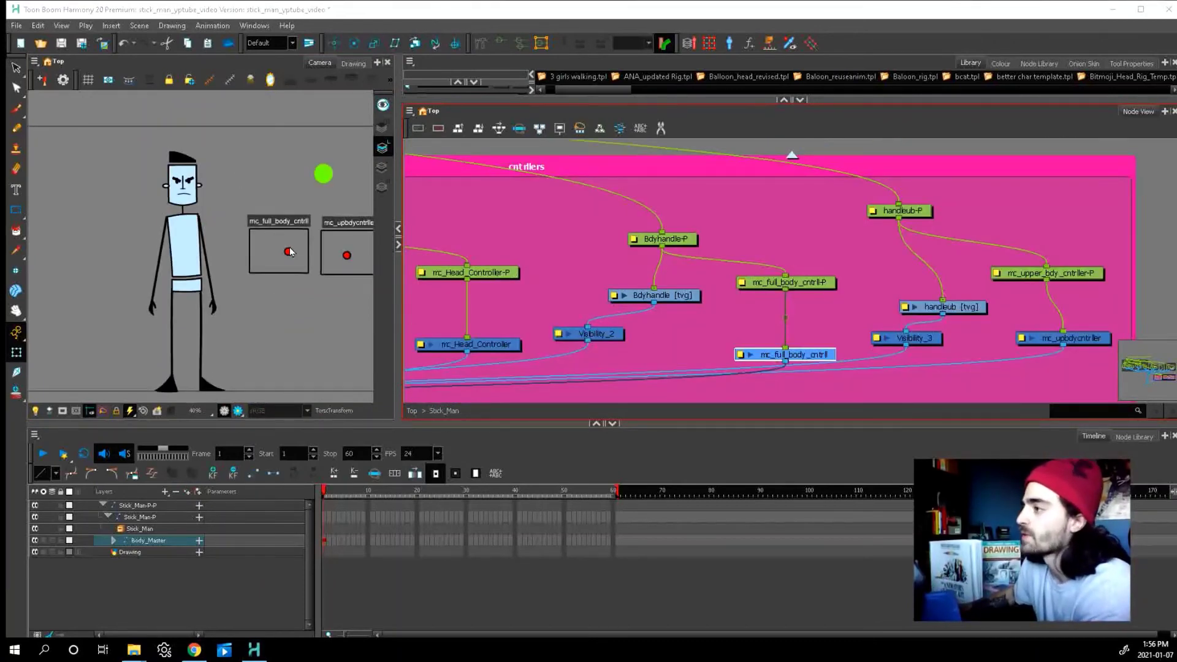
- Move the mc_full_body_cntrll and mc_upbdycntrller points to the lower-right corners of their boxes to crouch and hunch the figure
{"action": "left_click_drag", "start_coordinate": [288, 251], "coordinate": [308, 273]}
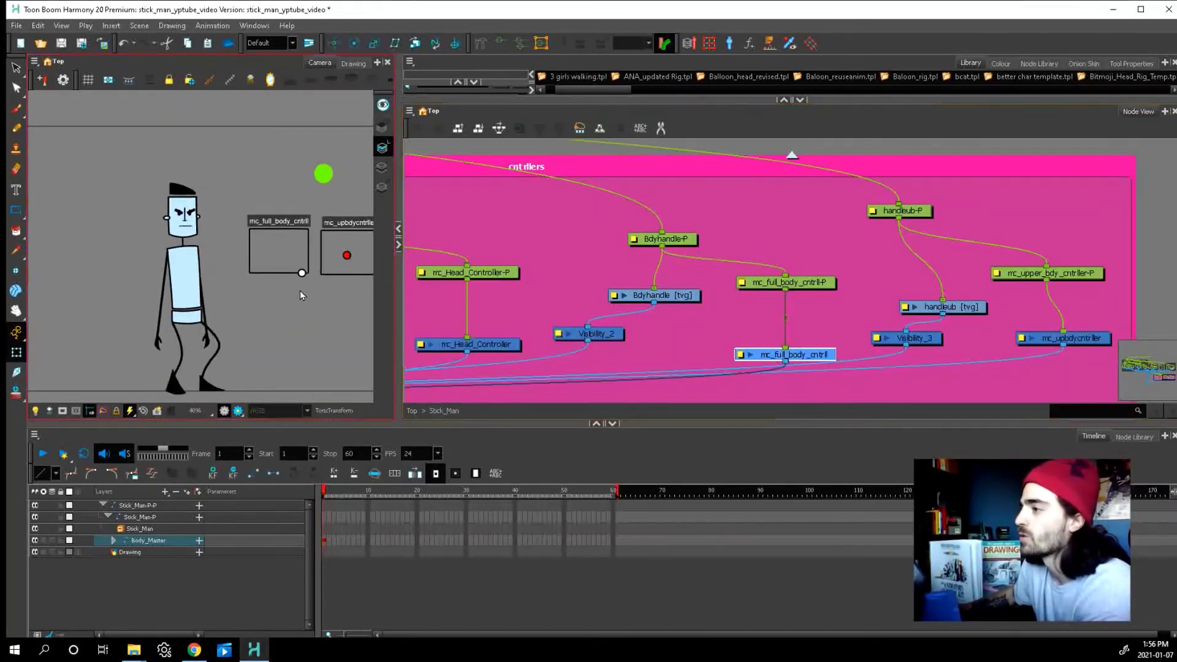
{"action": "scroll", "coordinate": [268, 226], "scroll_direction": "down", "scroll_amount": 2}
{"action": "scroll", "coordinate": [314, 268], "scroll_direction": "up", "scroll_amount": 2}
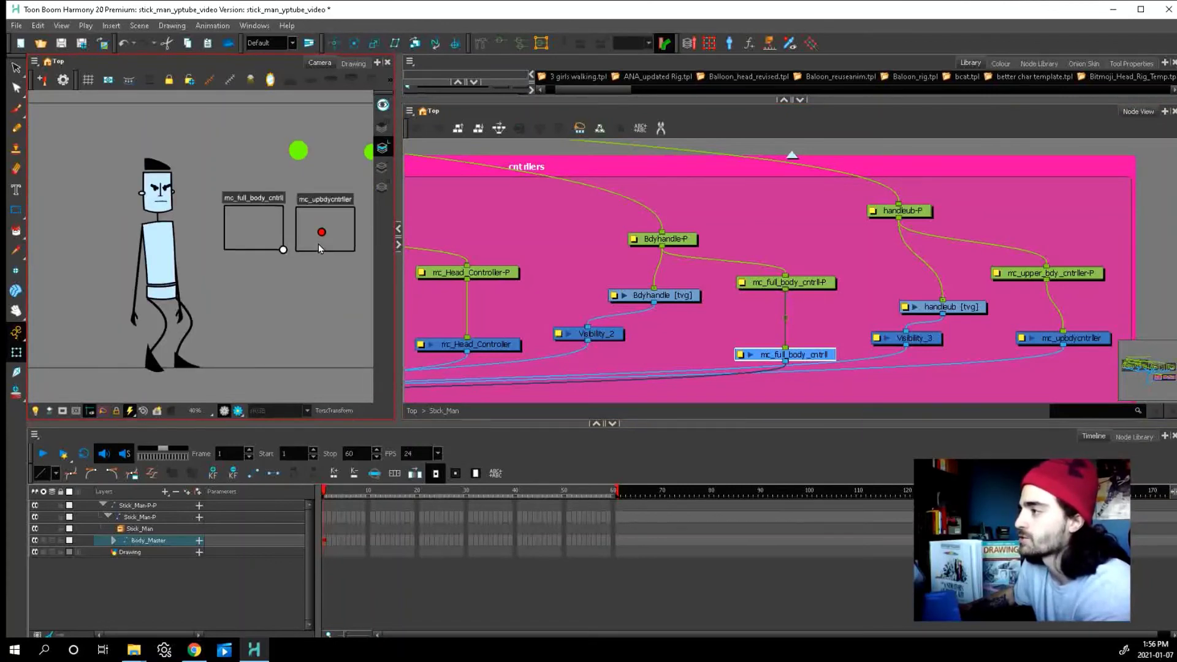
{"action": "left_click_drag", "start_coordinate": [320, 233], "coordinate": [352, 252]}
- Select the whole upper body from the torso and move it straight down until it meets the hips
{"action": "left_click", "coordinate": [191, 230]}
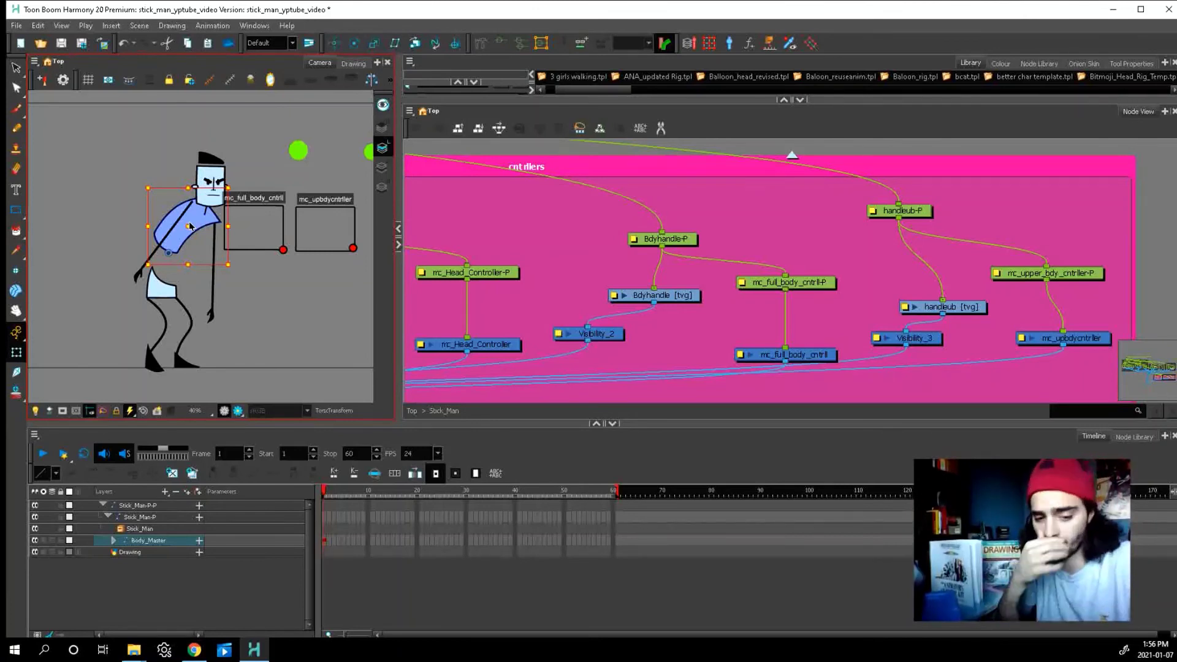
{"action": "key", "text": "b"}
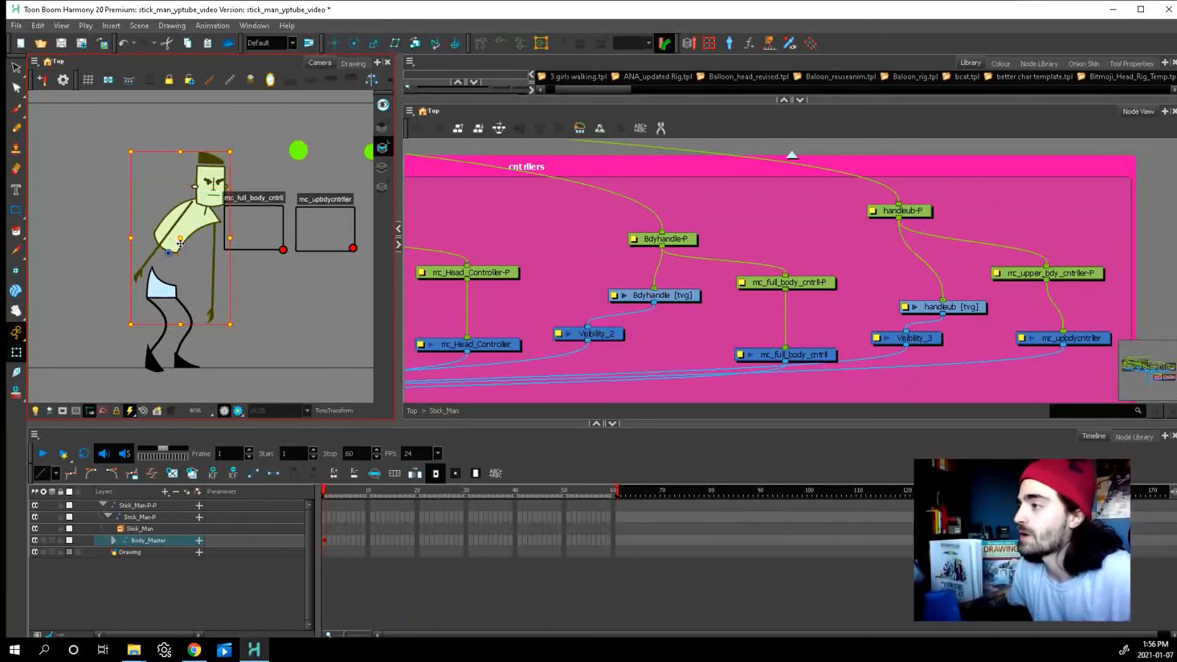
{"action": "left_click_drag", "start_coordinate": [180, 244], "coordinate": [181, 273]}
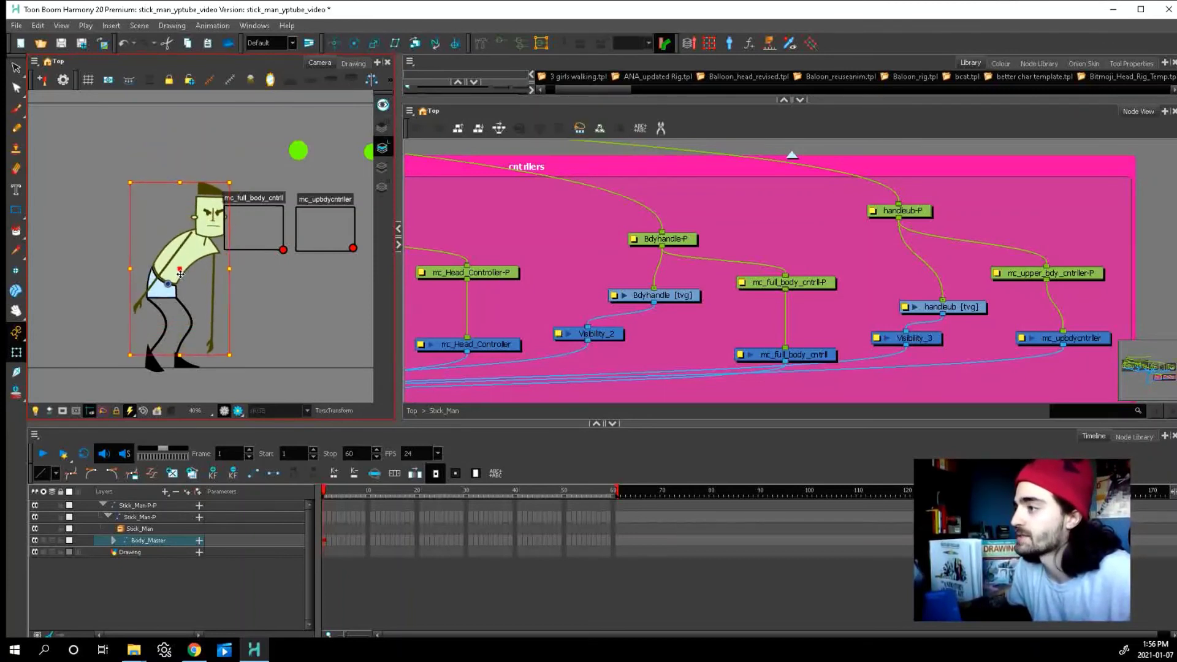
{"action": "left_click", "coordinate": [261, 289]}
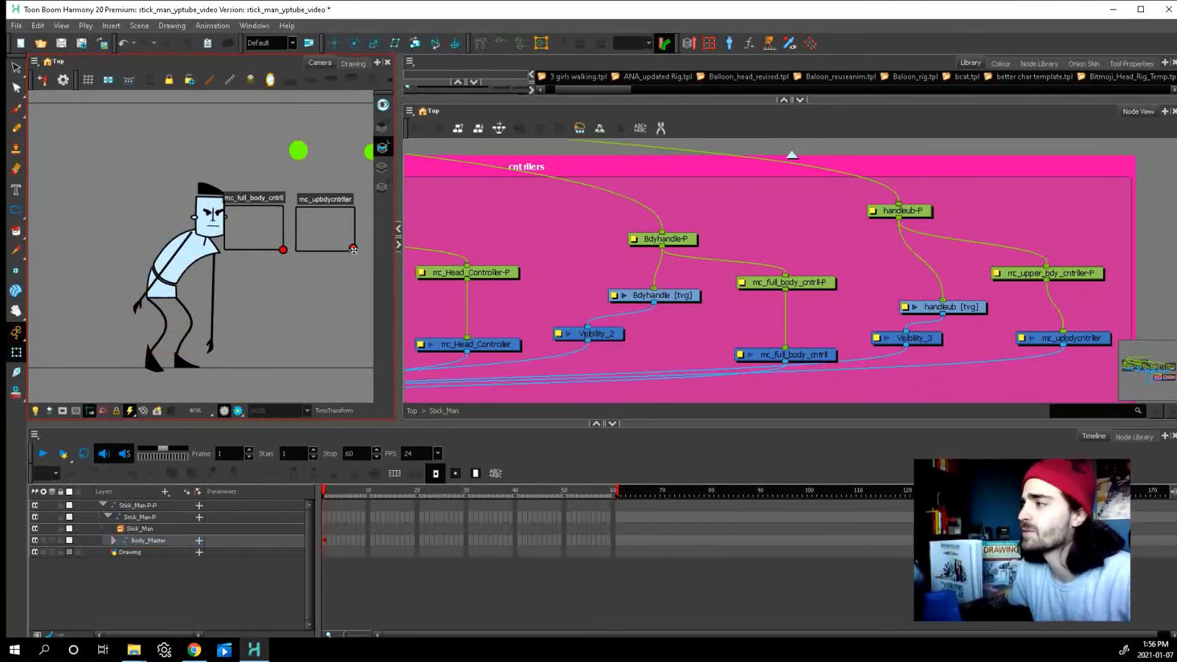
- Adjust the mc_upbdycntrller point at its box's lower-right corner and select the upper body from the torso
{"action": "mouse_move", "coordinate": [354, 248]}
{"action": "left_mouse_down"}
{"action": "mouse_move", "coordinate": [293, 239]}
{"action": "mouse_move", "coordinate": [359, 255]}
{"action": "left_mouse_up"}
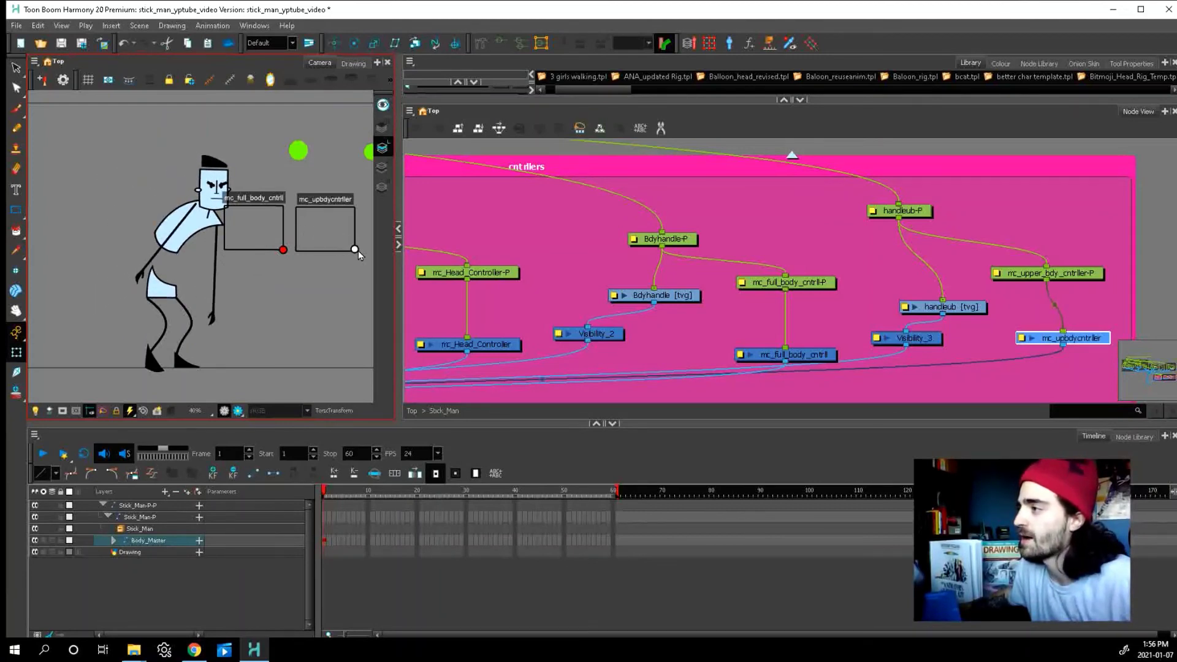
{"action": "left_click", "coordinate": [187, 222]}
{"action": "key", "text": "b"}
{"action": "key", "text": "b"}
- Move the mc_full_body_cntrll point along its box's lower edge toward the right and the mc_upbdycntrller point near its lower-left corner
{"action": "left_click_drag", "start_coordinate": [283, 250], "coordinate": [266, 271]}
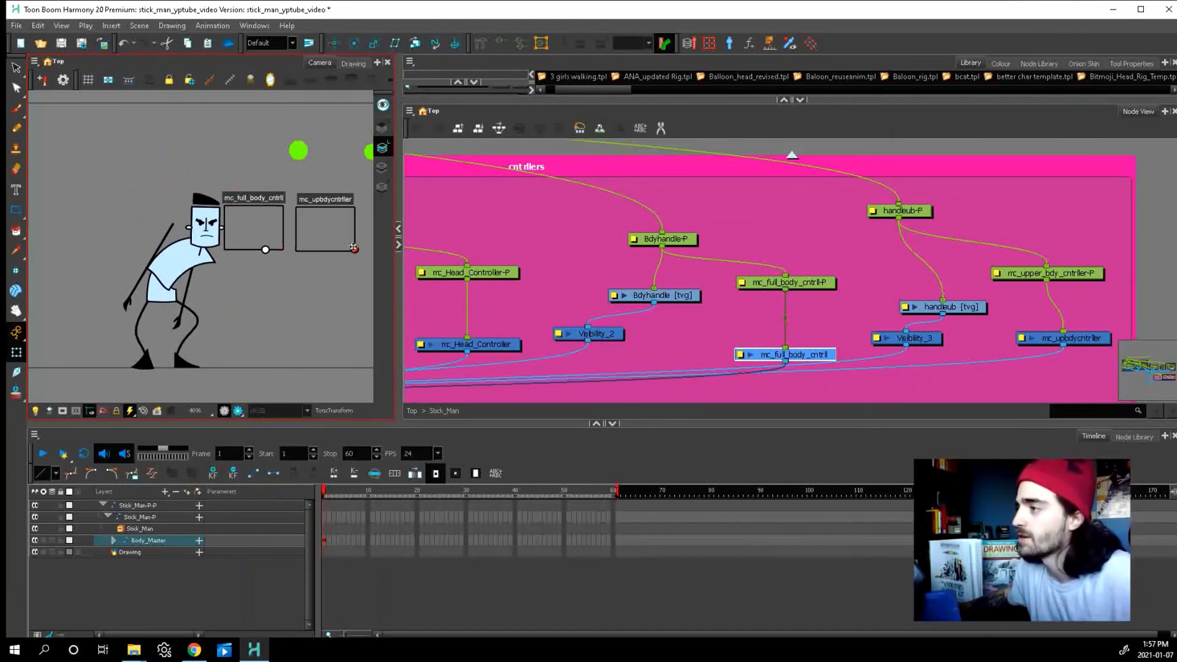
{"action": "left_click_drag", "start_coordinate": [354, 248], "coordinate": [311, 250]}
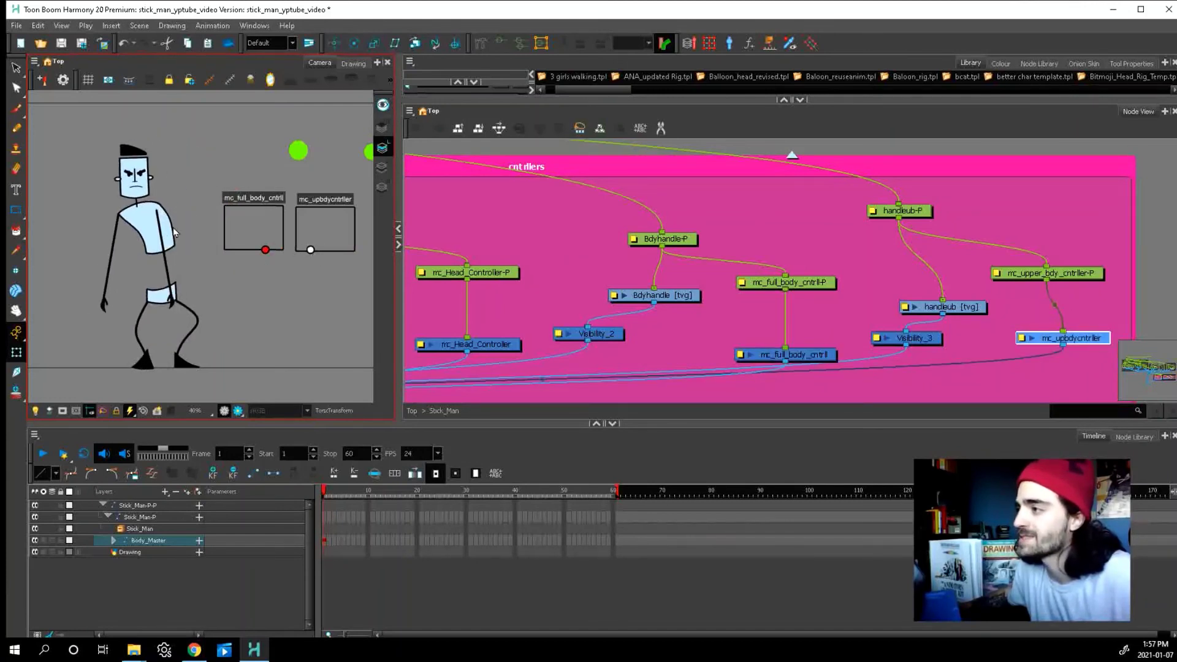
- Select the backward-leaning upper body from the torso, move it down onto the hips and clear the selection
{"action": "left_click", "coordinate": [150, 220]}
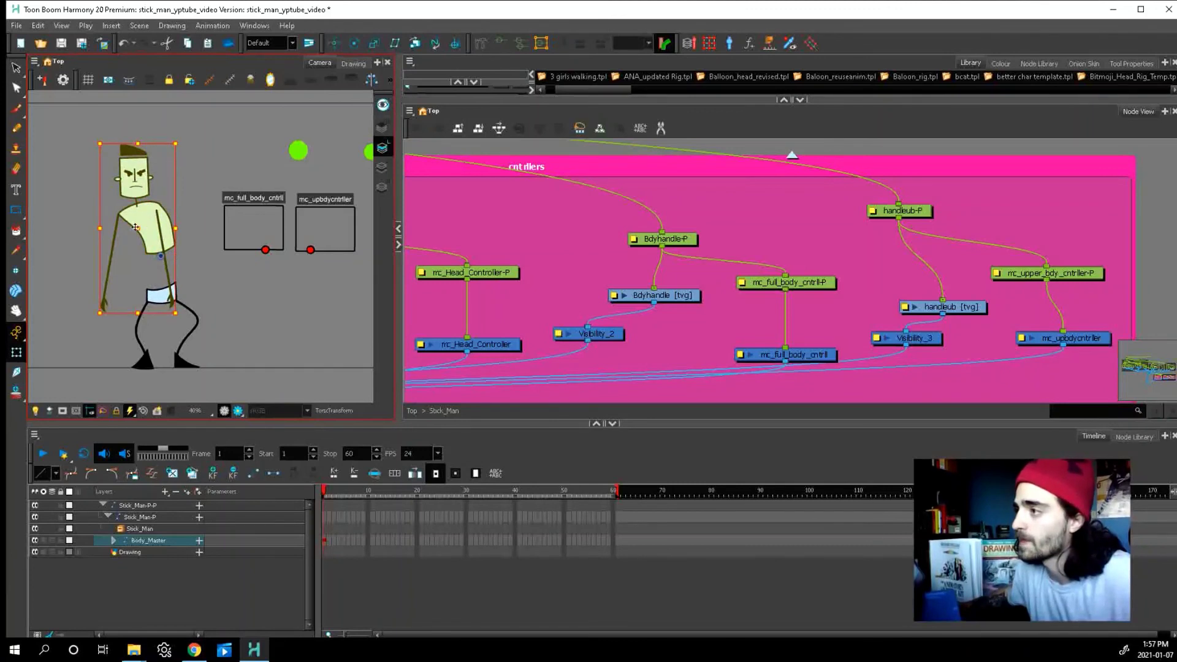
{"action": "left_click_drag", "start_coordinate": [136, 227], "coordinate": [138, 264]}
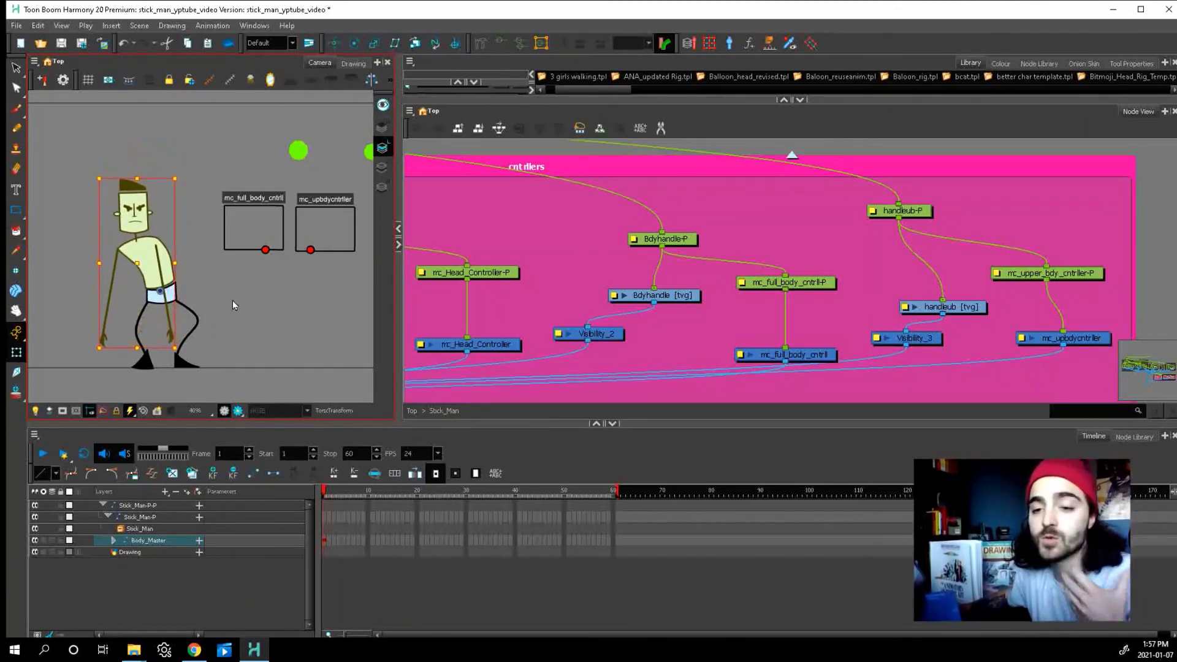
{"action": "left_click", "coordinate": [293, 308]}
{"action": "scroll", "coordinate": [224, 265], "scroll_direction": "down", "scroll_amount": 3}
{"action": "scroll", "coordinate": [184, 279], "scroll_direction": "up", "scroll_amount": 3}
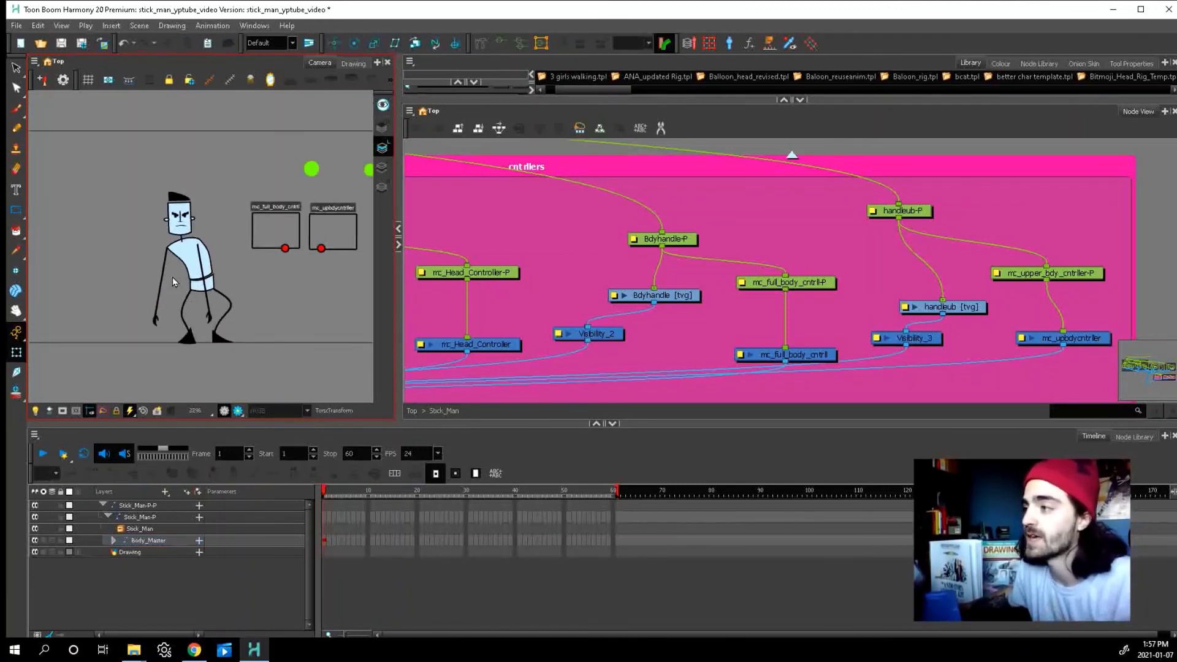